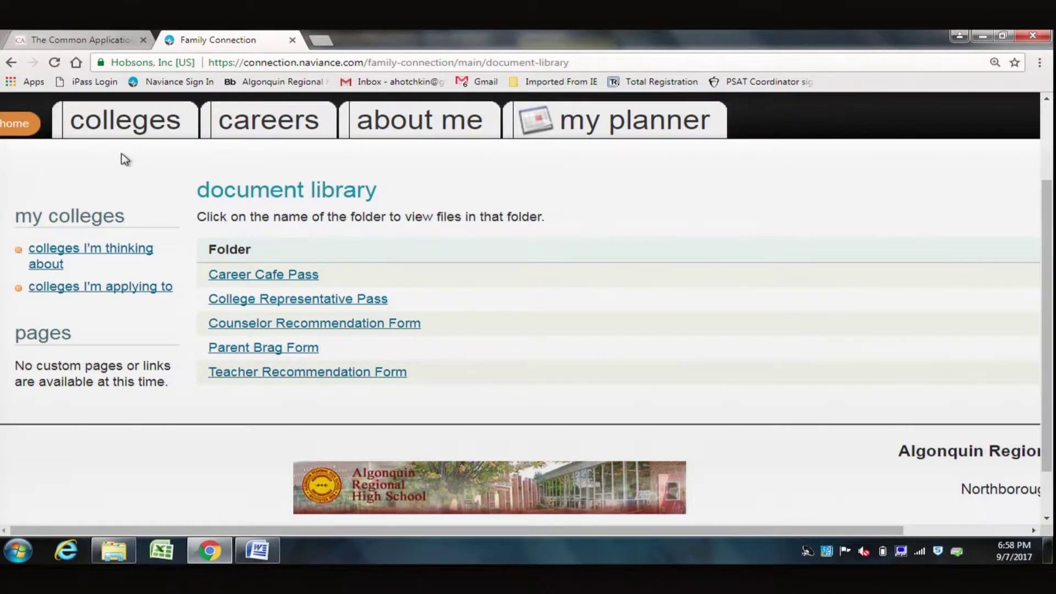
Open the letters of recommendation requests by way of the list of colleges being applied to.
{"action": "left_click", "coordinate": [105, 128]}
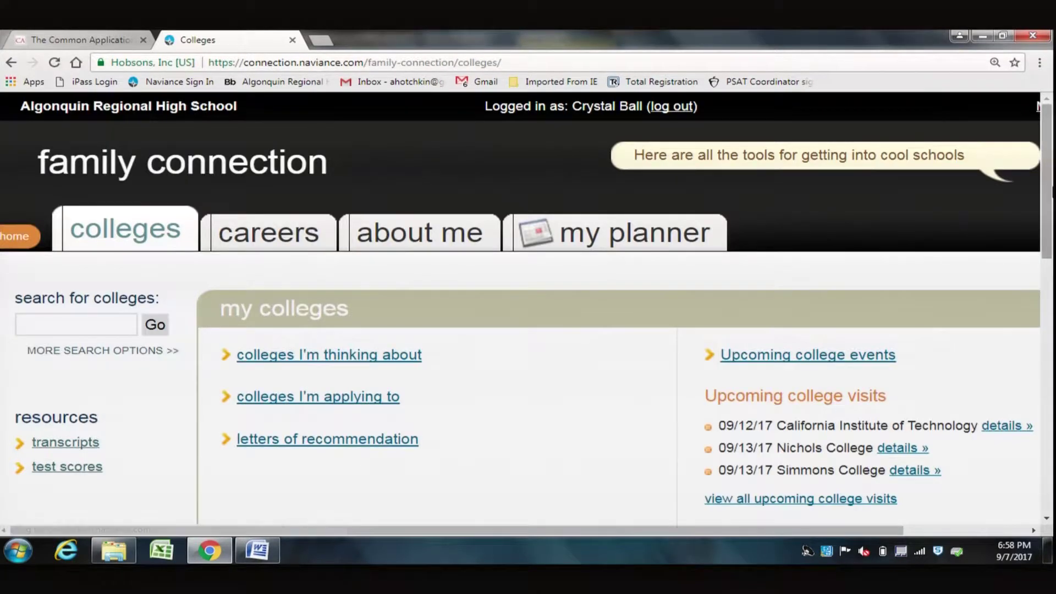
{"action": "left_click_drag", "start_coordinate": [1049, 206], "coordinate": [1050, 227]}
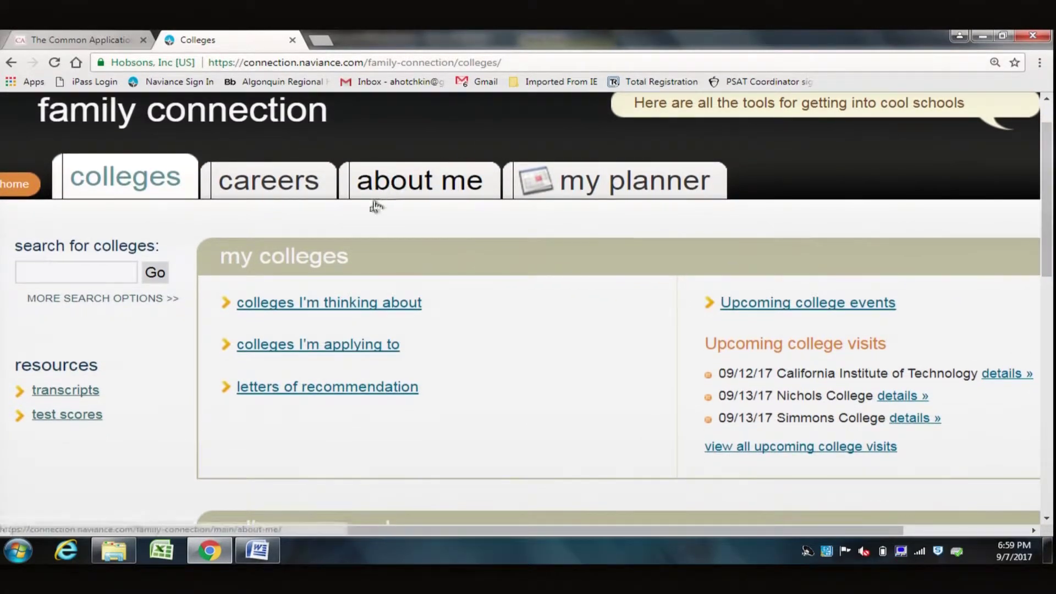
{"action": "left_click", "coordinate": [346, 345]}
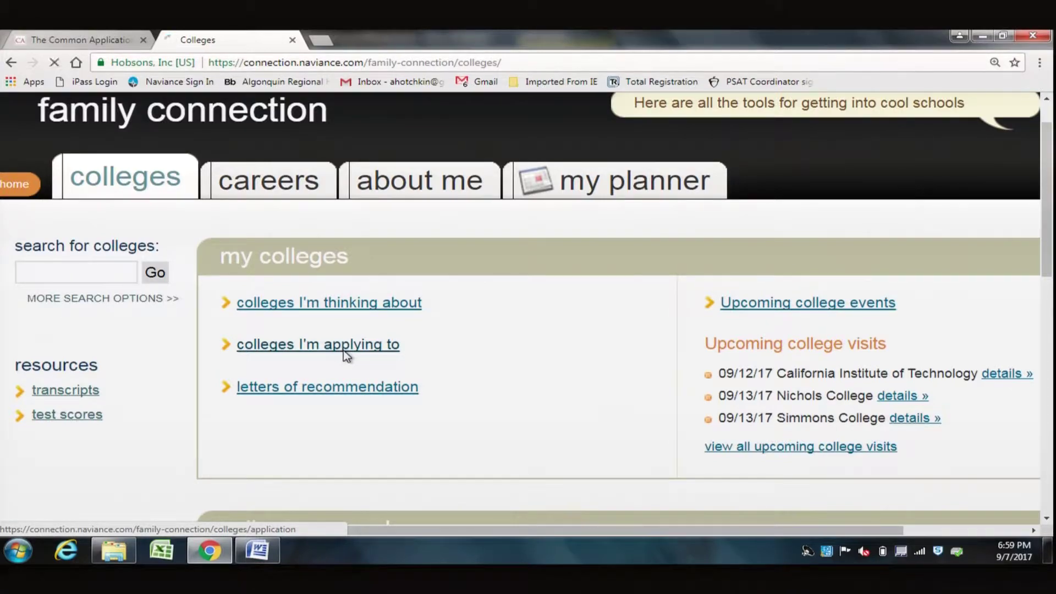
{"action": "scroll", "coordinate": [345, 356], "scroll_direction": "down", "scroll_amount": 15}
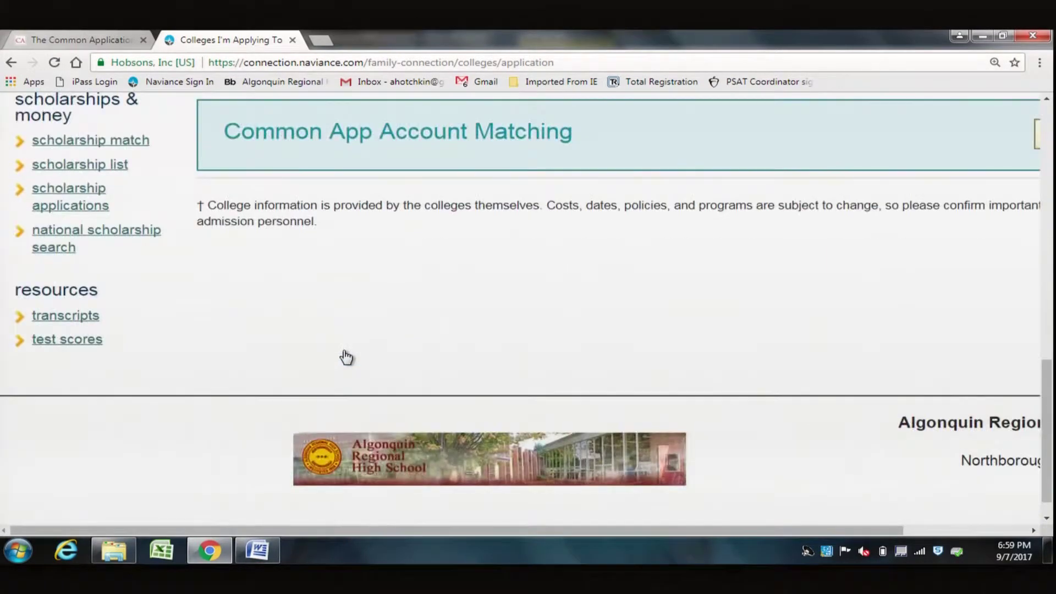
{"action": "left_click_drag", "start_coordinate": [1048, 367], "coordinate": [930, 313]}
{"action": "left_click", "coordinate": [928, 204]}
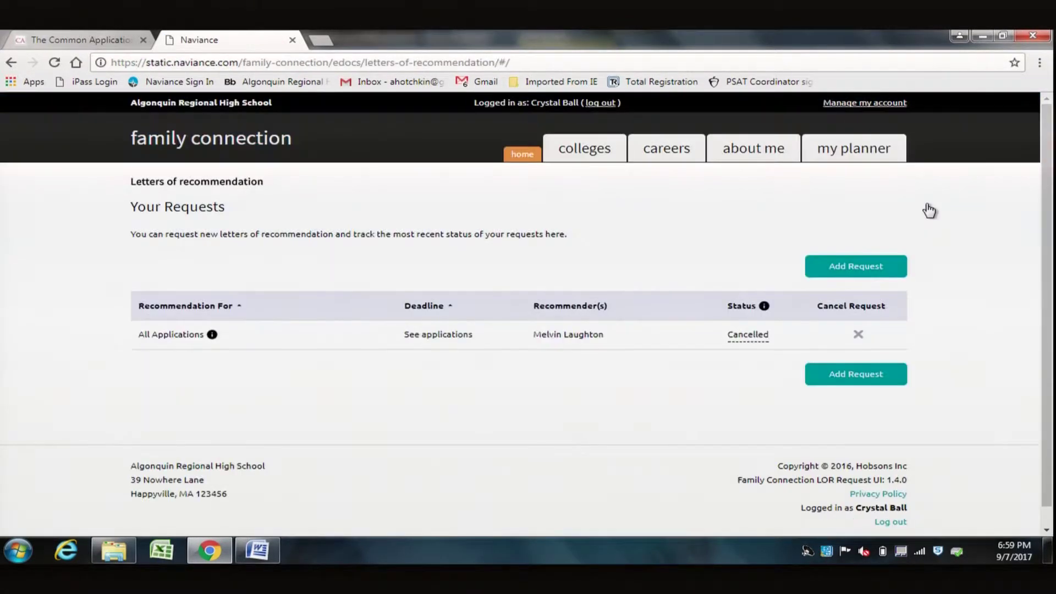
Try out a new recommendation request with the first listed teacher and specific colleges from the applying-to list, and cancel it unsent.
{"action": "left_click", "coordinate": [848, 268]}
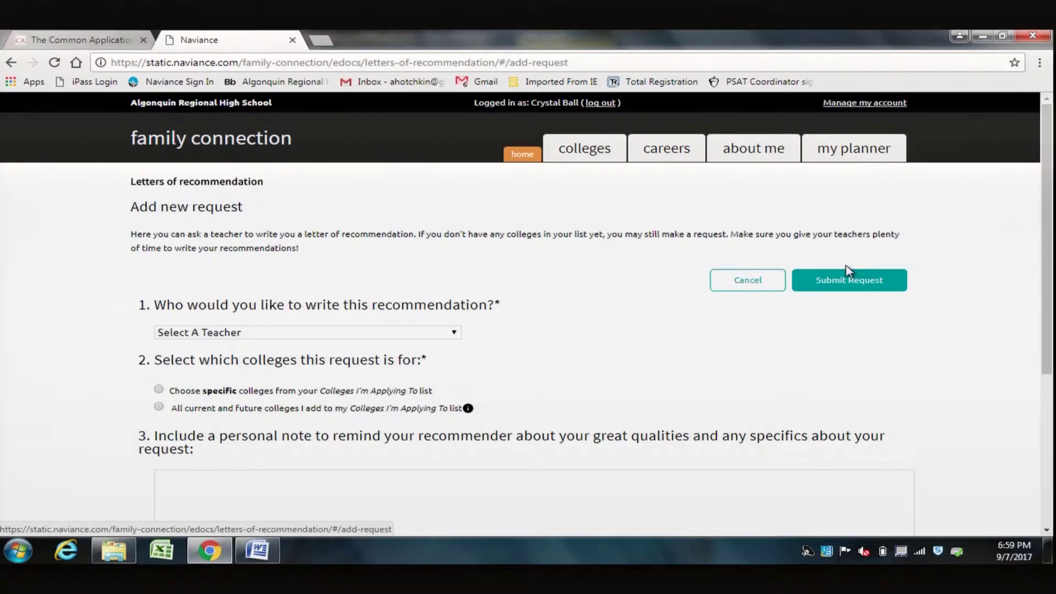
{"action": "left_click", "coordinate": [452, 334]}
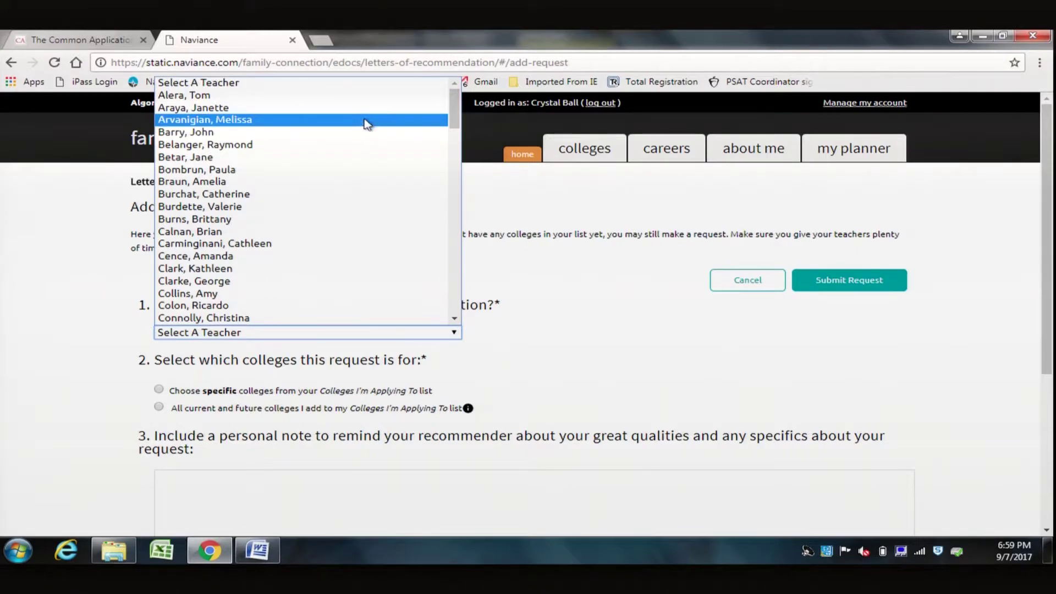
{"action": "left_click", "coordinate": [350, 95]}
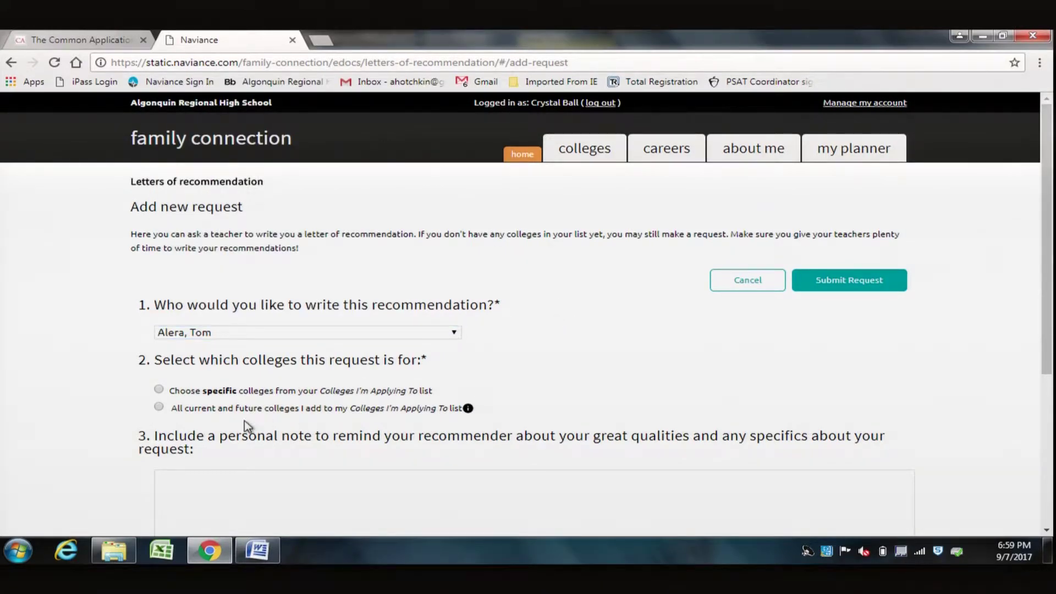
{"action": "left_click", "coordinate": [159, 390]}
{"action": "left_click", "coordinate": [159, 407]}
{"action": "left_click", "coordinate": [159, 391]}
{"action": "left_click", "coordinate": [434, 471]}
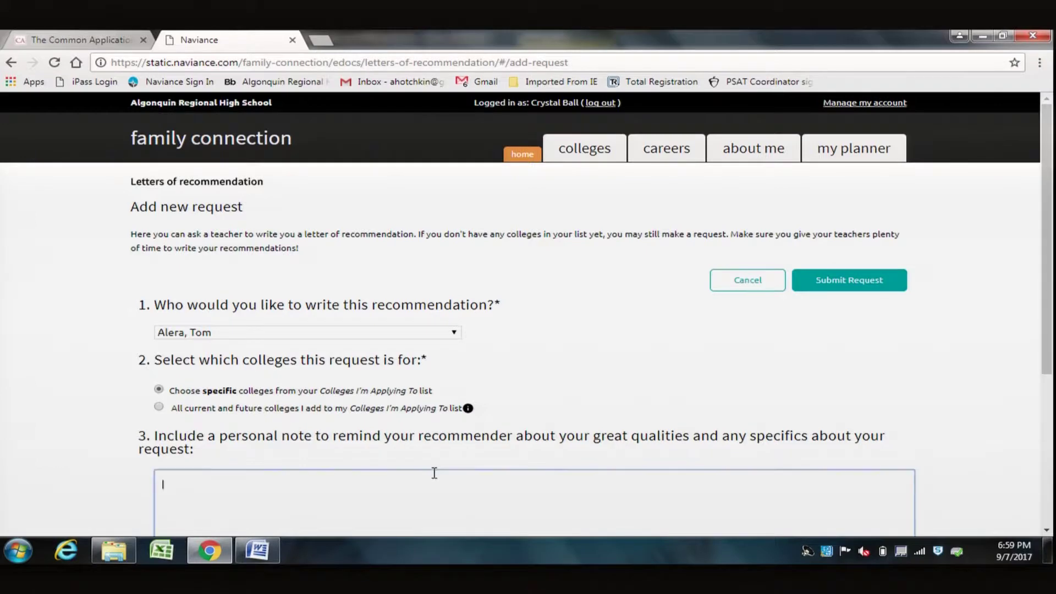
{"action": "left_click_drag", "start_coordinate": [1051, 339], "coordinate": [1051, 417]}
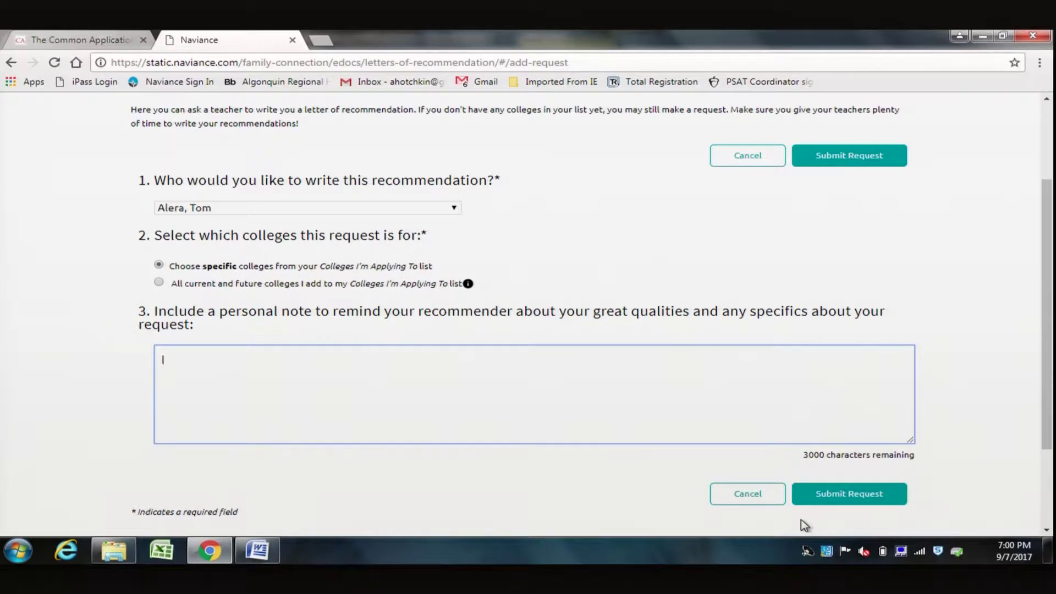
{"action": "left_click", "coordinate": [761, 503]}
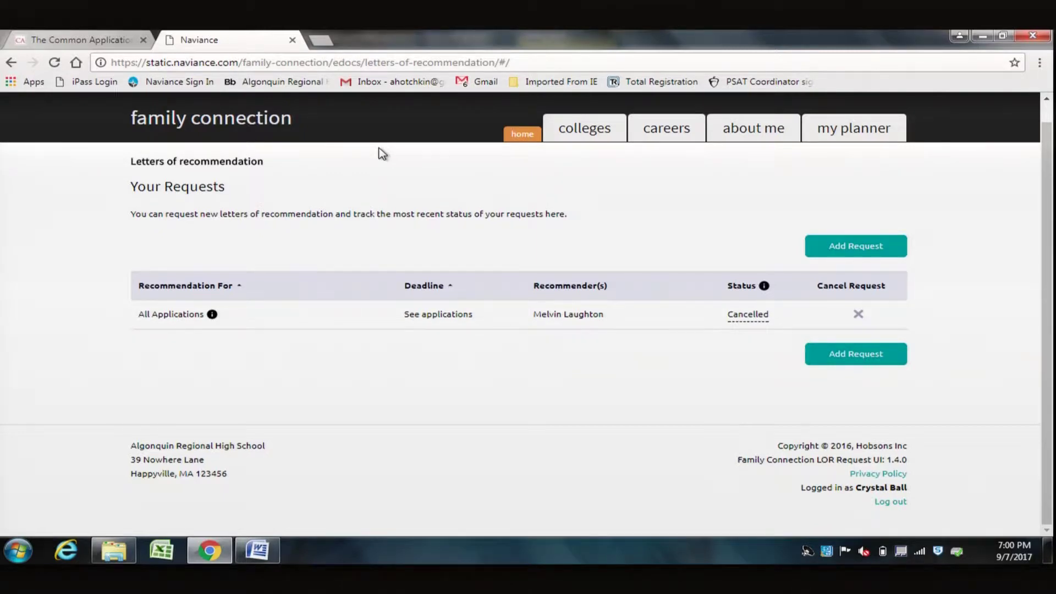
Return to the Family Connection home page and open the document library.
{"action": "left_click", "coordinate": [251, 124]}
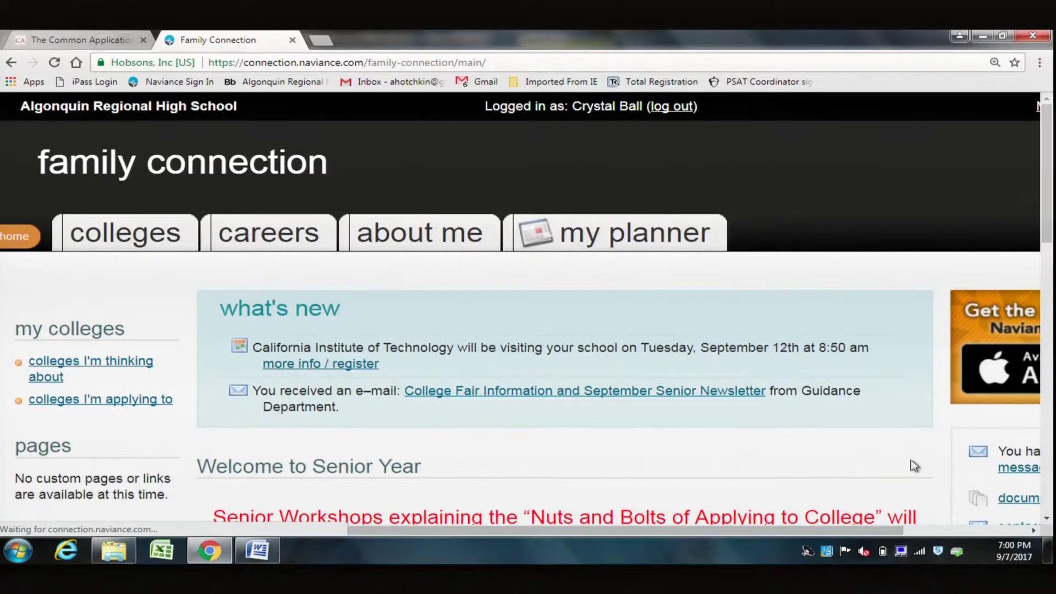
{"action": "left_click", "coordinate": [997, 500]}
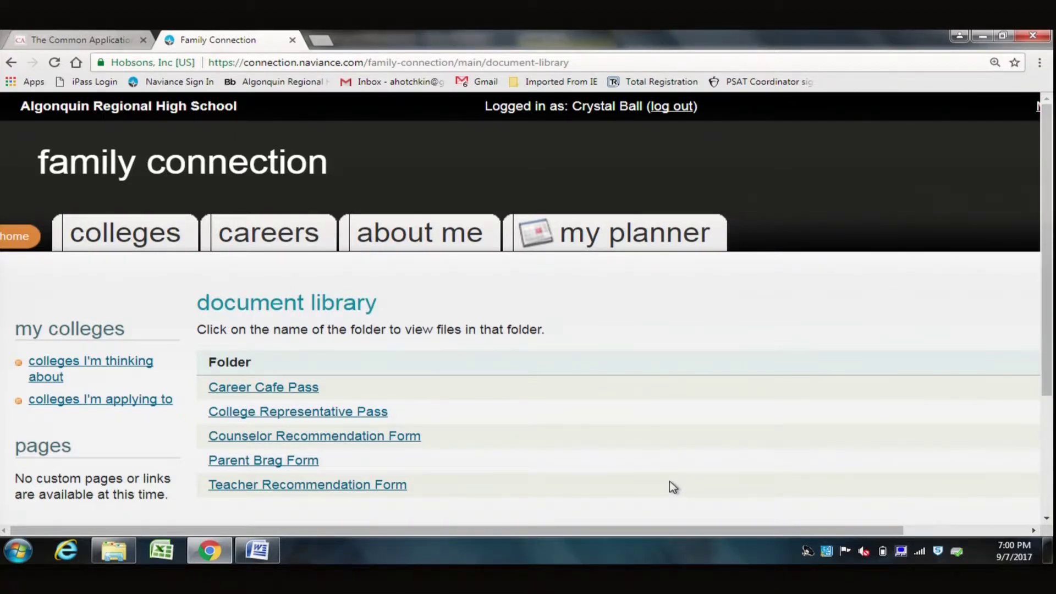
Open the resume in the personal section and look through the entry types available for a new resume entry.
{"action": "left_click", "coordinate": [443, 249]}
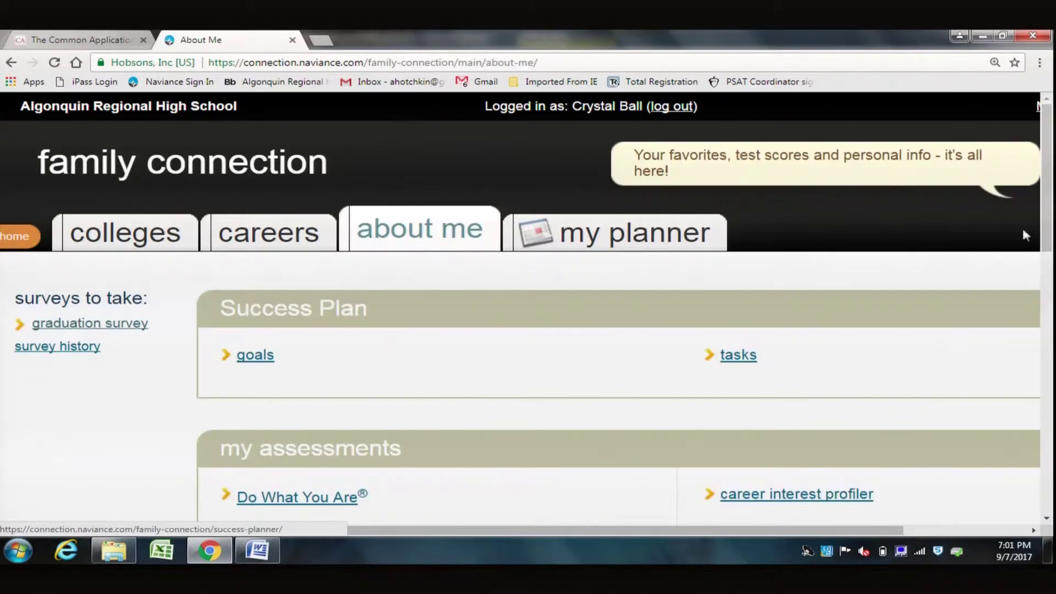
{"action": "left_click_drag", "start_coordinate": [1049, 237], "coordinate": [1051, 386]}
{"action": "left_click", "coordinate": [265, 371]}
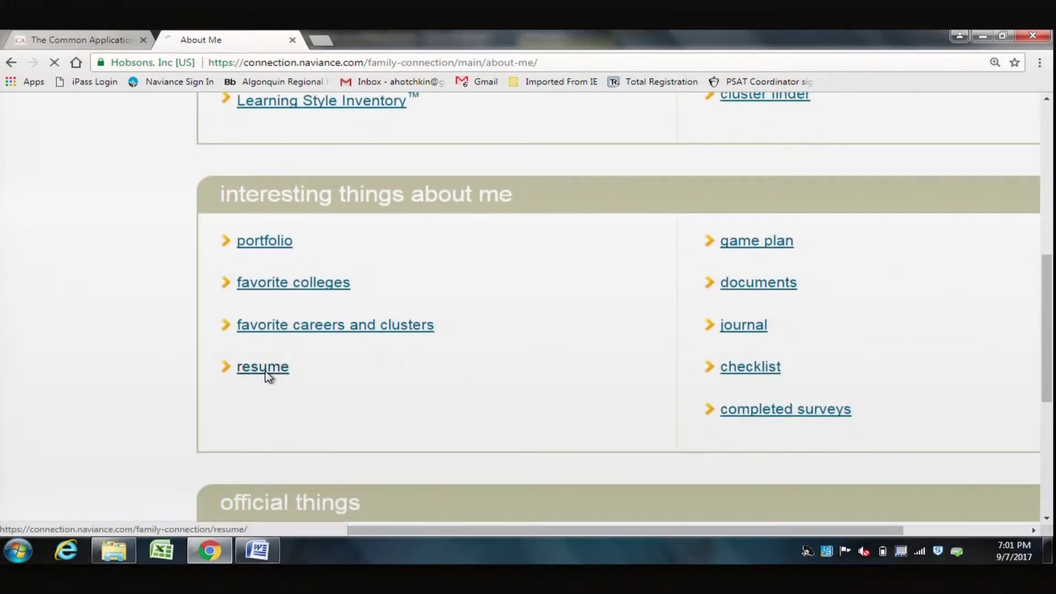
{"action": "left_click_drag", "start_coordinate": [1051, 174], "coordinate": [1050, 240]}
{"action": "left_click", "coordinate": [841, 133]}
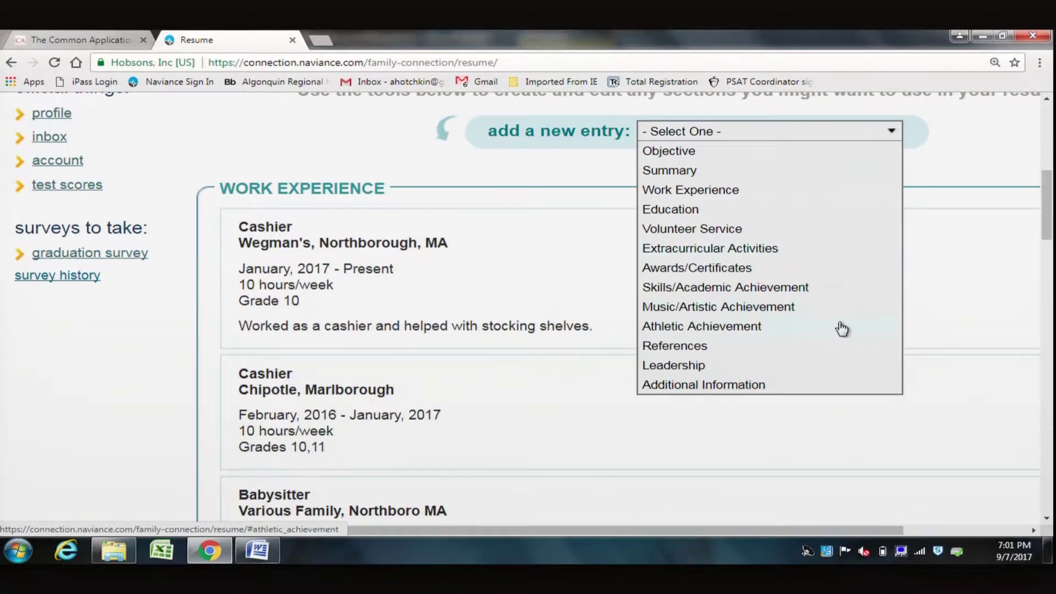
{"action": "left_click", "coordinate": [945, 304]}
{"action": "left_click_drag", "start_coordinate": [1047, 206], "coordinate": [1051, 159]}
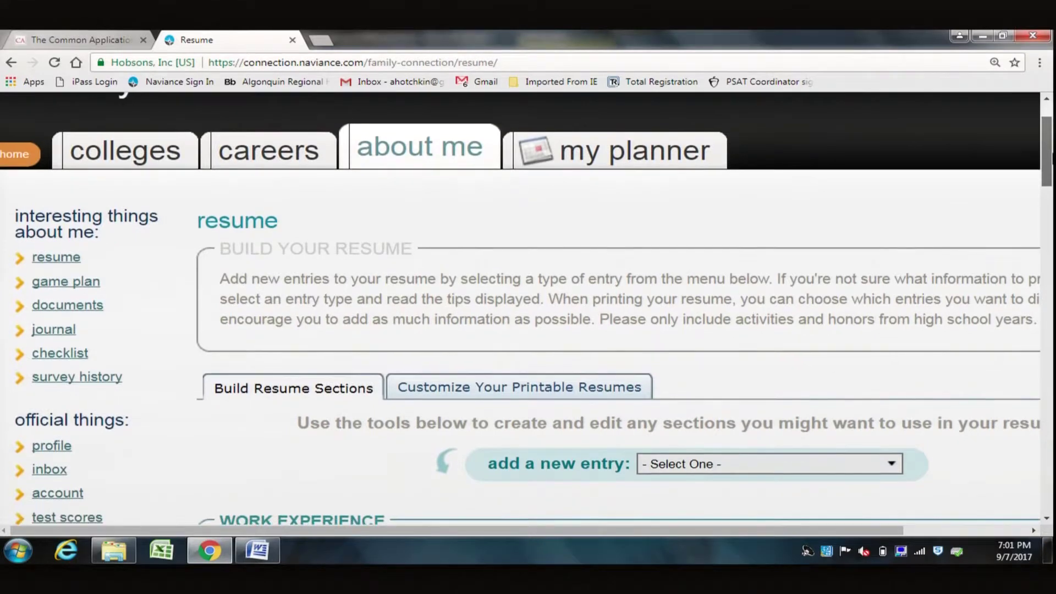
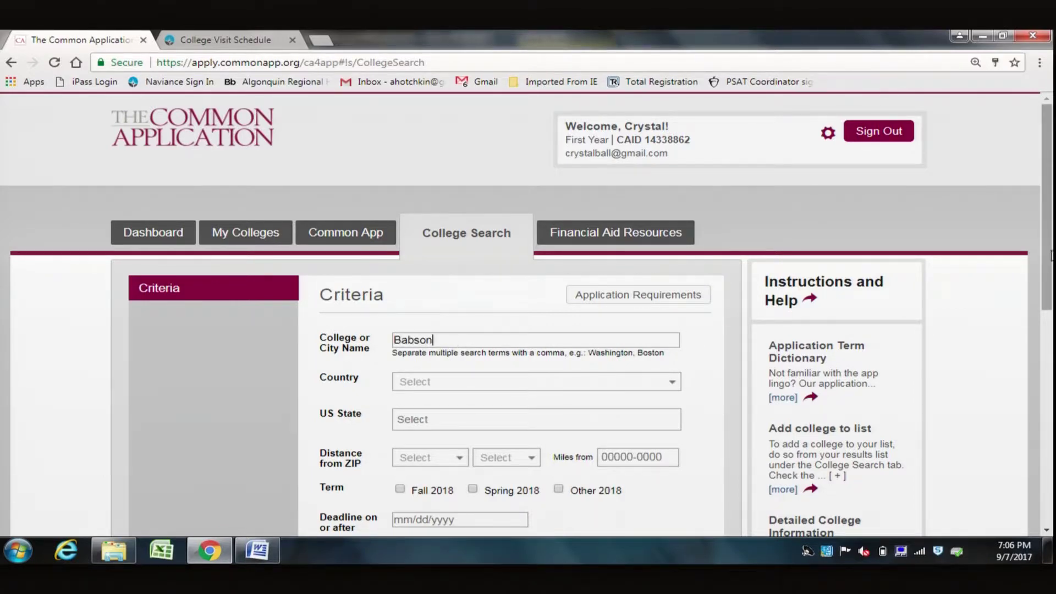
Run the college search for Babson and add Babson College to the My Colleges list.
{"action": "scroll", "coordinate": [1051, 256], "scroll_direction": "down", "scroll_amount": 6}
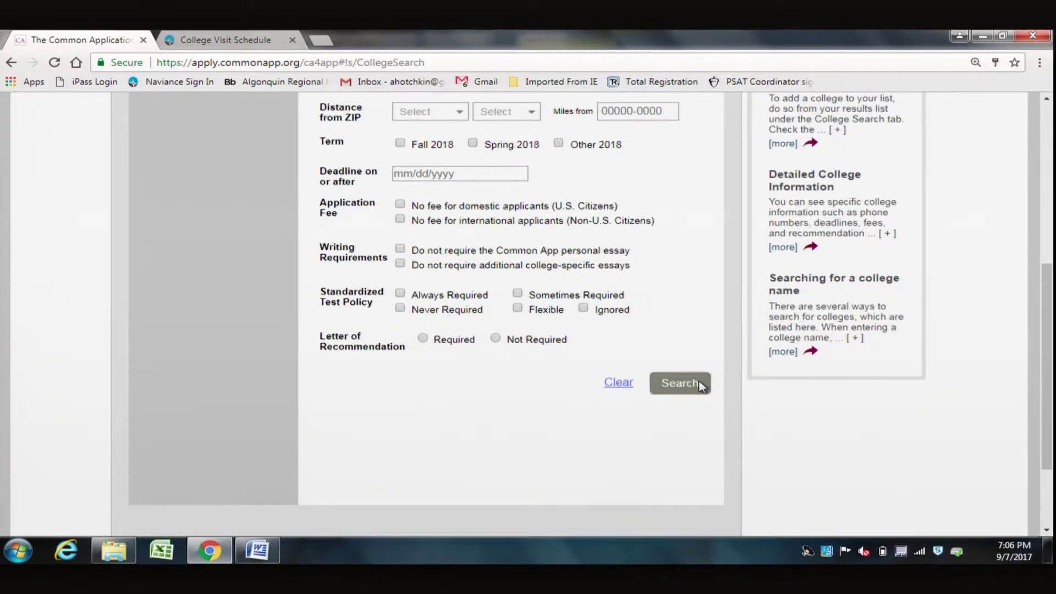
{"action": "left_click", "coordinate": [679, 383]}
{"action": "left_click", "coordinate": [329, 385]}
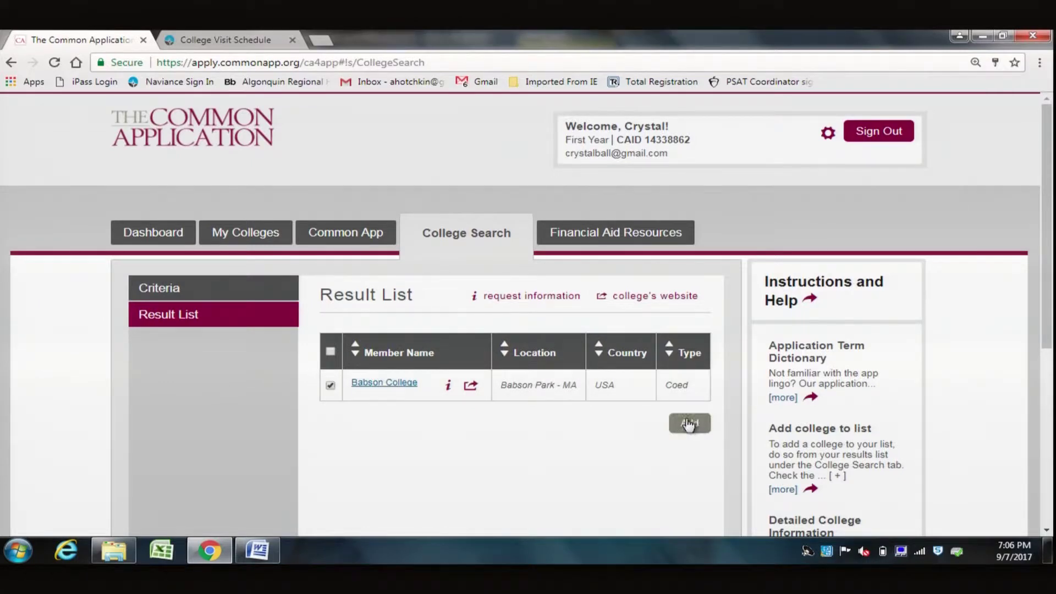
{"action": "left_click", "coordinate": [682, 423]}
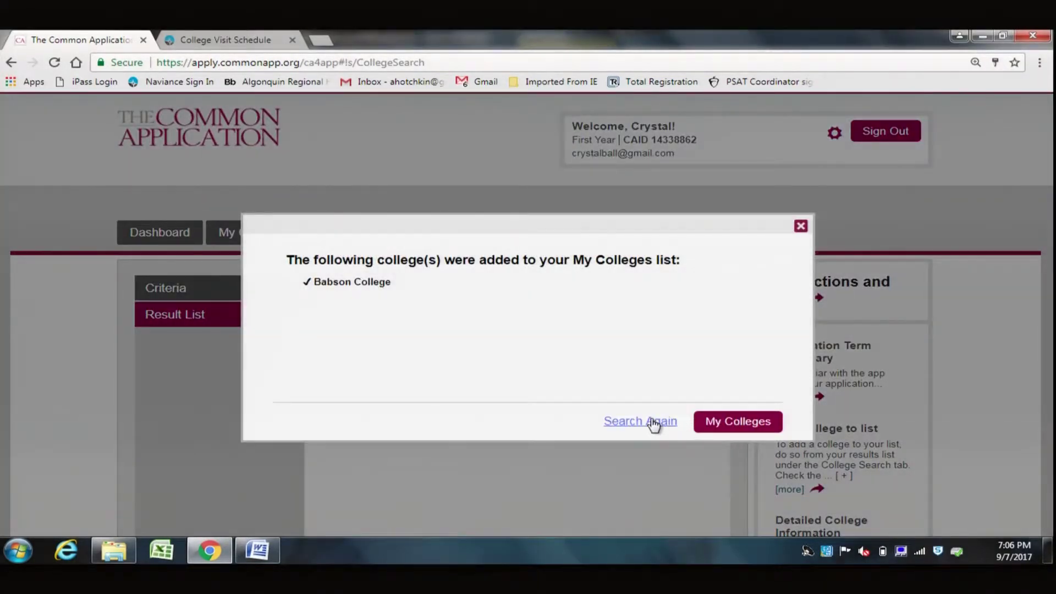
Search again for Assumption and add Assumption College to the My Colleges list.
{"action": "left_click", "coordinate": [653, 422]}
{"action": "double_click", "coordinate": [439, 341]}
{"action": "type", "text": "Assumption"}
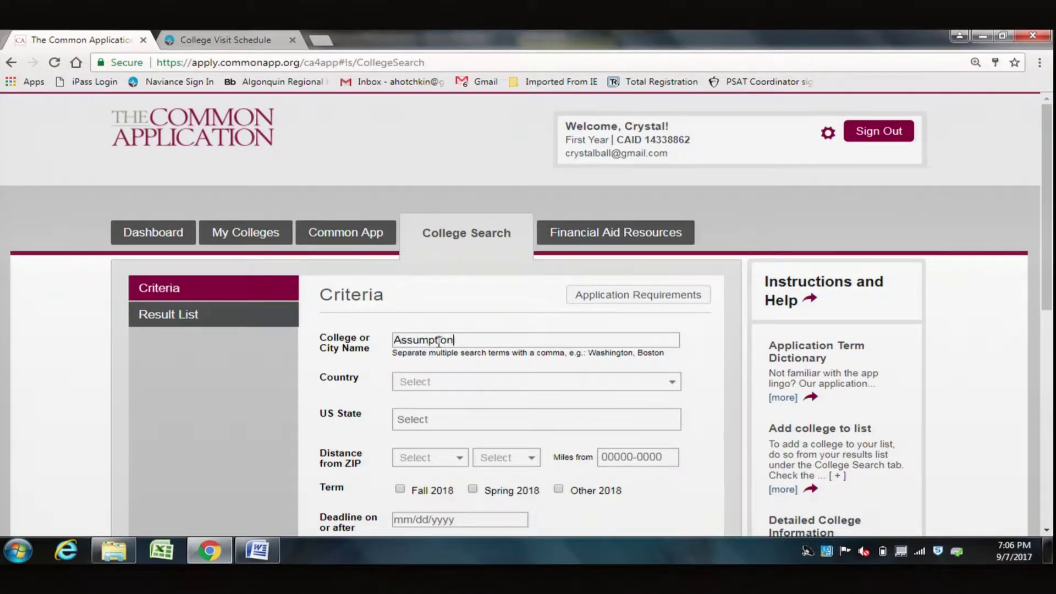
{"action": "left_click_drag", "start_coordinate": [1052, 261], "coordinate": [1052, 451]}
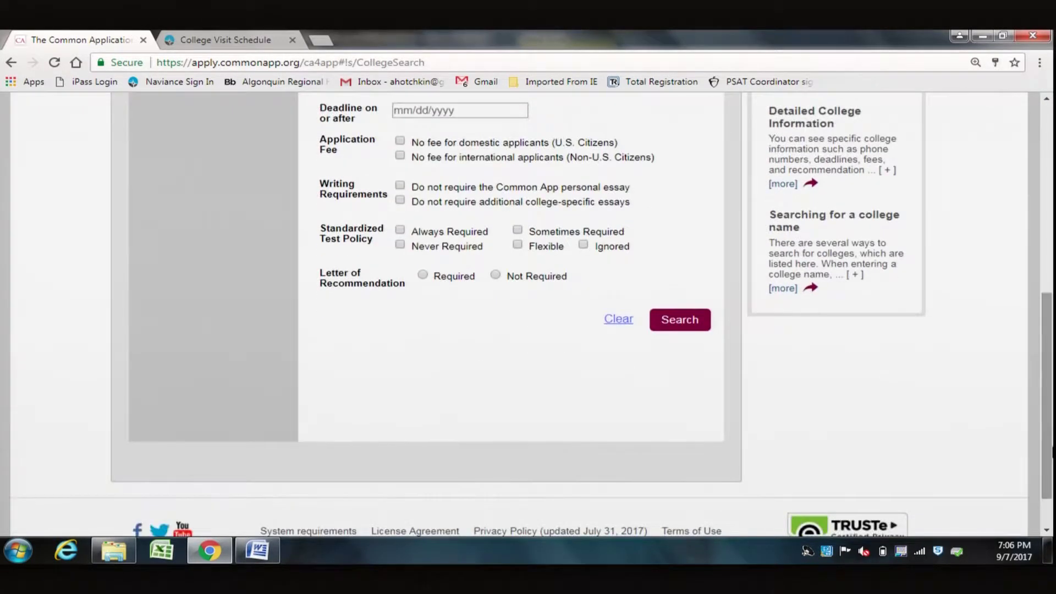
{"action": "left_click", "coordinate": [687, 323]}
{"action": "left_click", "coordinate": [330, 385]}
{"action": "left_click", "coordinate": [689, 423]}
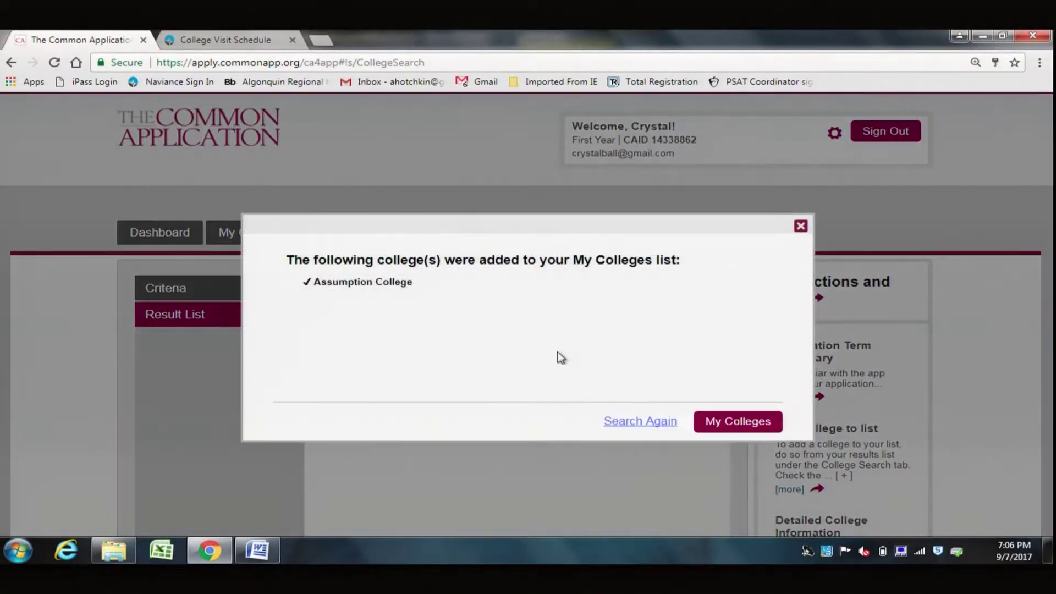
Open the My Colleges list and review the added colleges' status on the dashboard.
{"action": "left_click", "coordinate": [723, 422]}
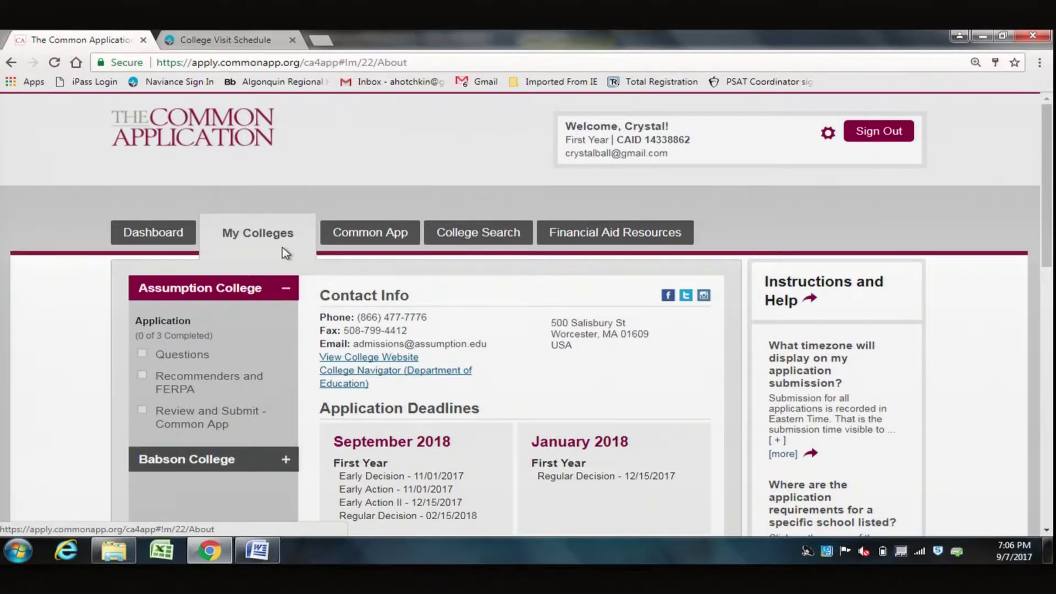
{"action": "left_click", "coordinate": [163, 238]}
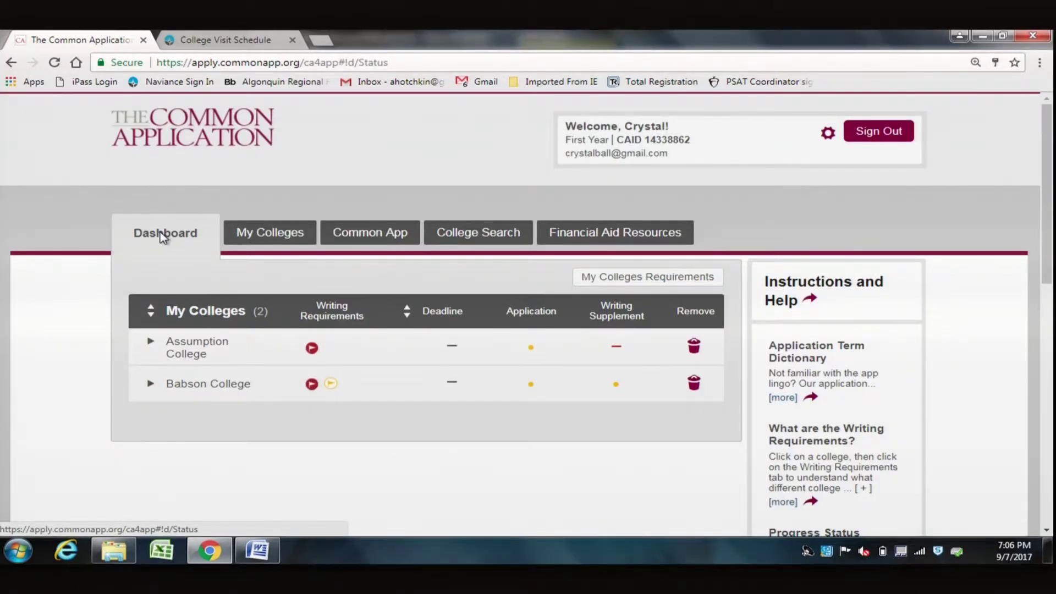
{"action": "key", "text": "ctrl+plus"}
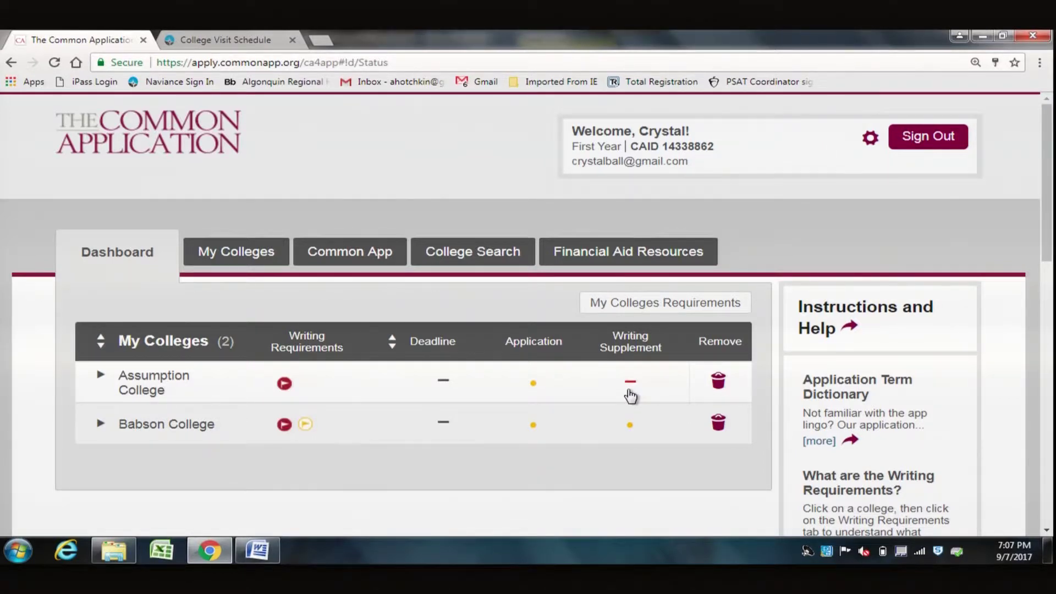
Open the application requirements for My Colleges and examine the deadlines, fees, supplements, test policies and recommendations for both colleges.
{"action": "left_click", "coordinate": [656, 303]}
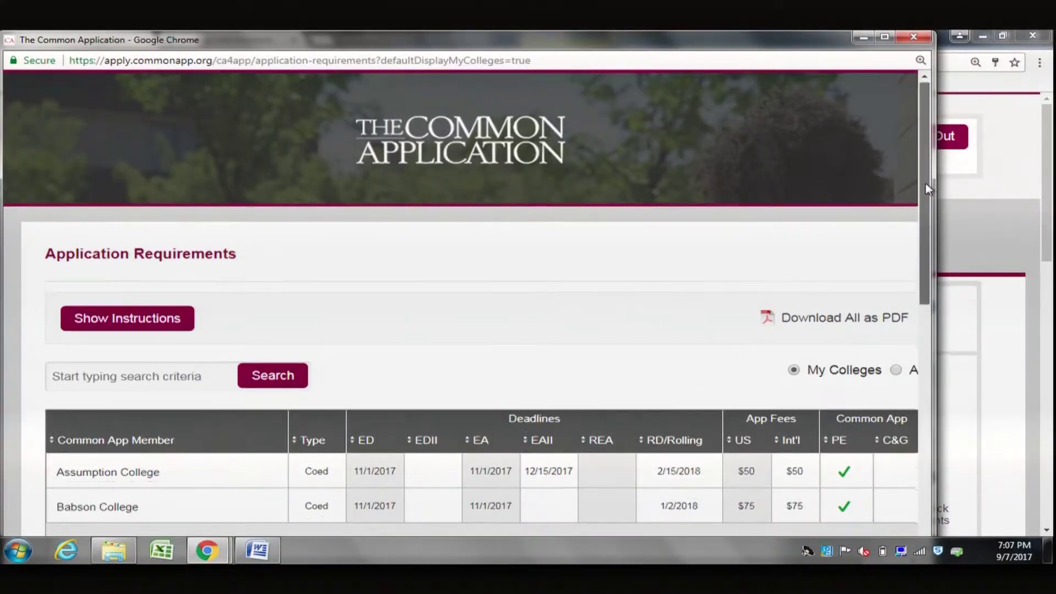
{"action": "left_click_drag", "start_coordinate": [927, 182], "coordinate": [927, 219]}
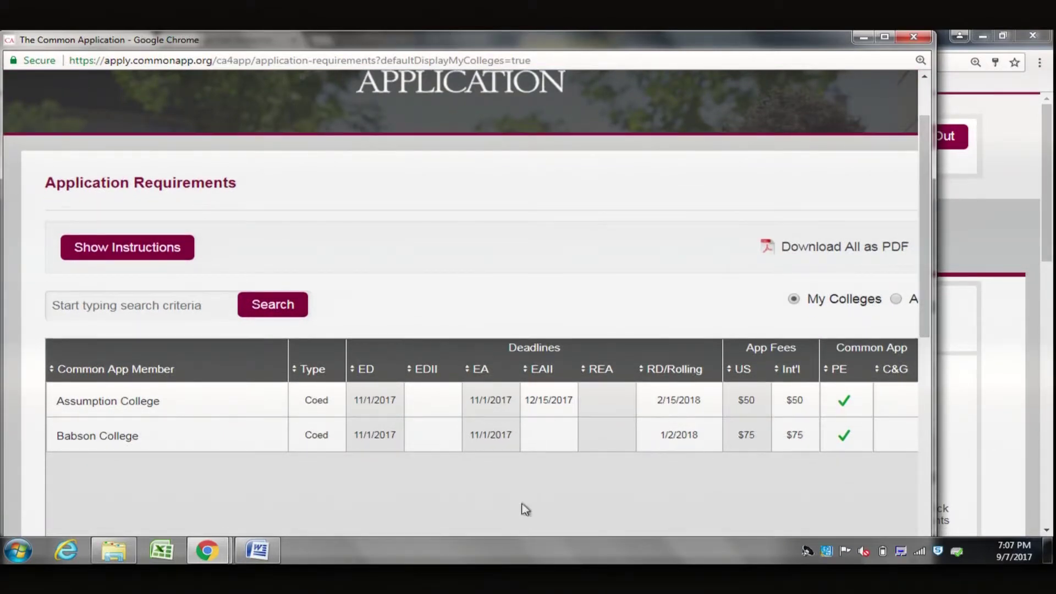
{"action": "left_click_drag", "start_coordinate": [928, 266], "coordinate": [926, 298]}
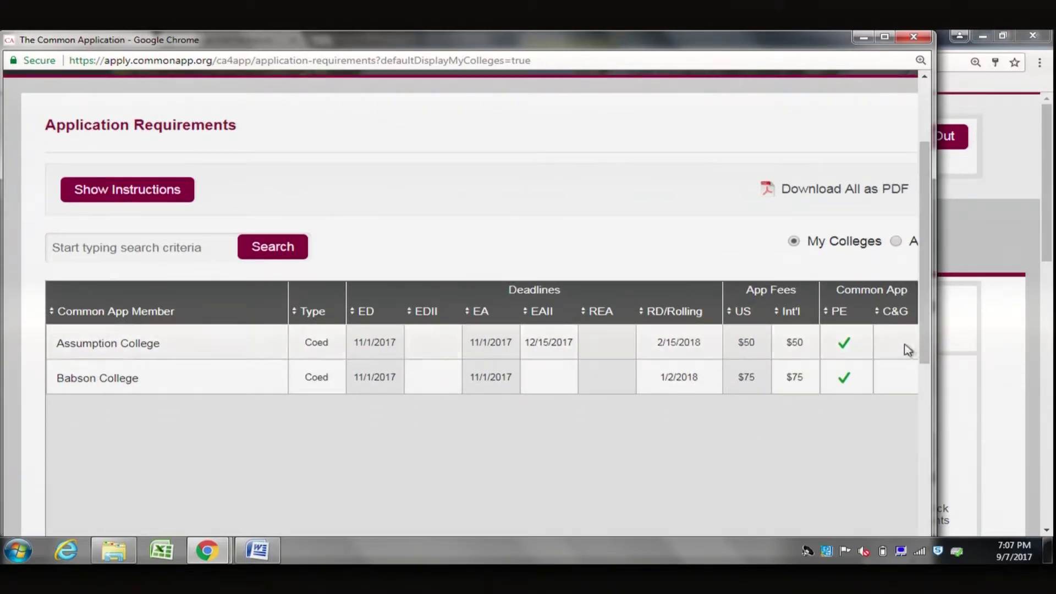
{"action": "left_click_drag", "start_coordinate": [922, 347], "coordinate": [924, 427]}
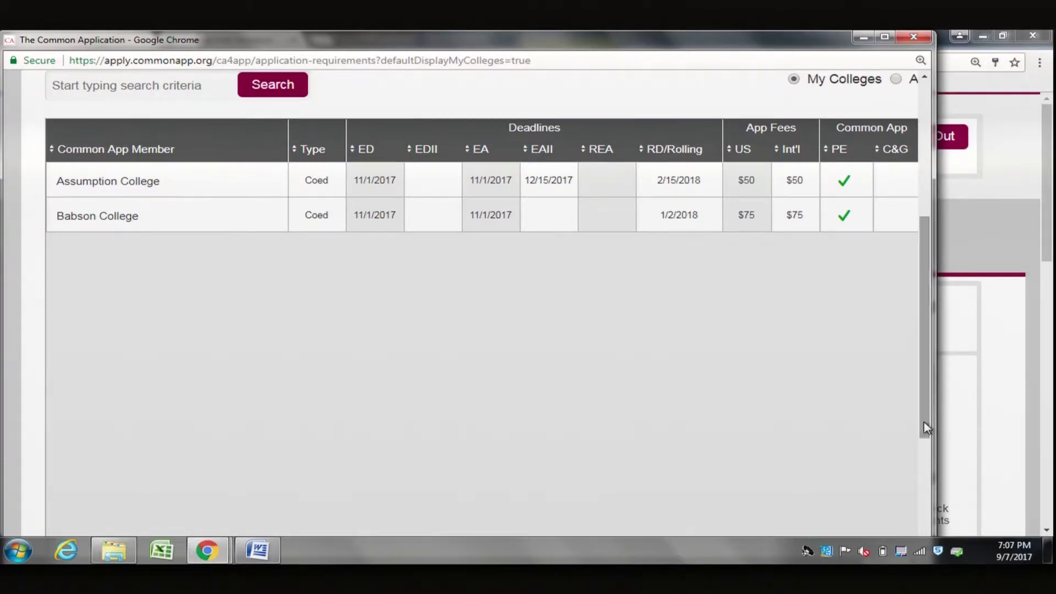
{"action": "key", "text": "ctrl+minus"}
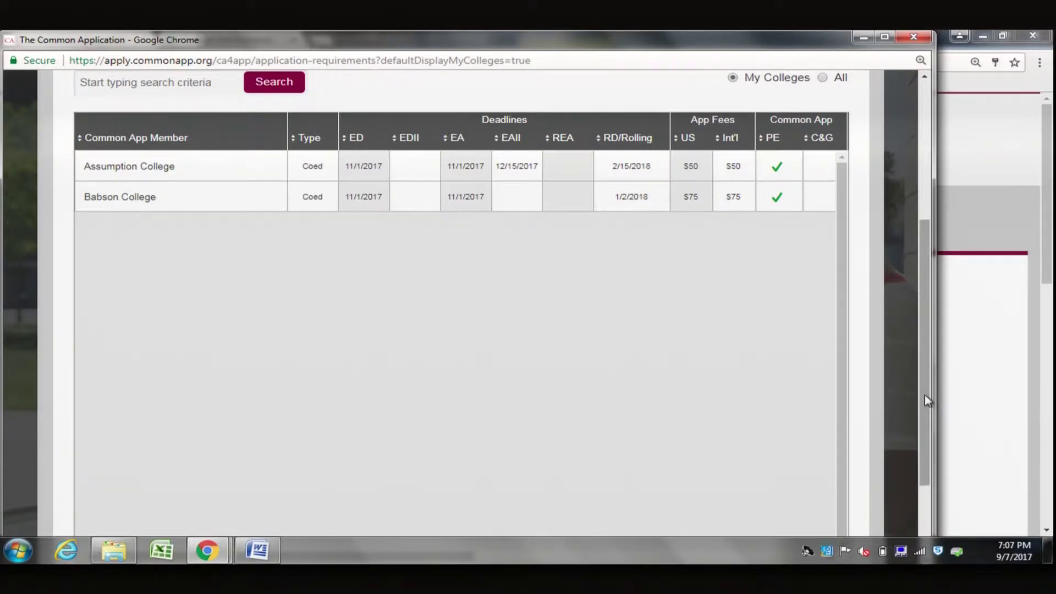
{"action": "scroll", "coordinate": [928, 401], "scroll_direction": "down", "scroll_amount": 2}
{"action": "left_click", "coordinate": [745, 455]}
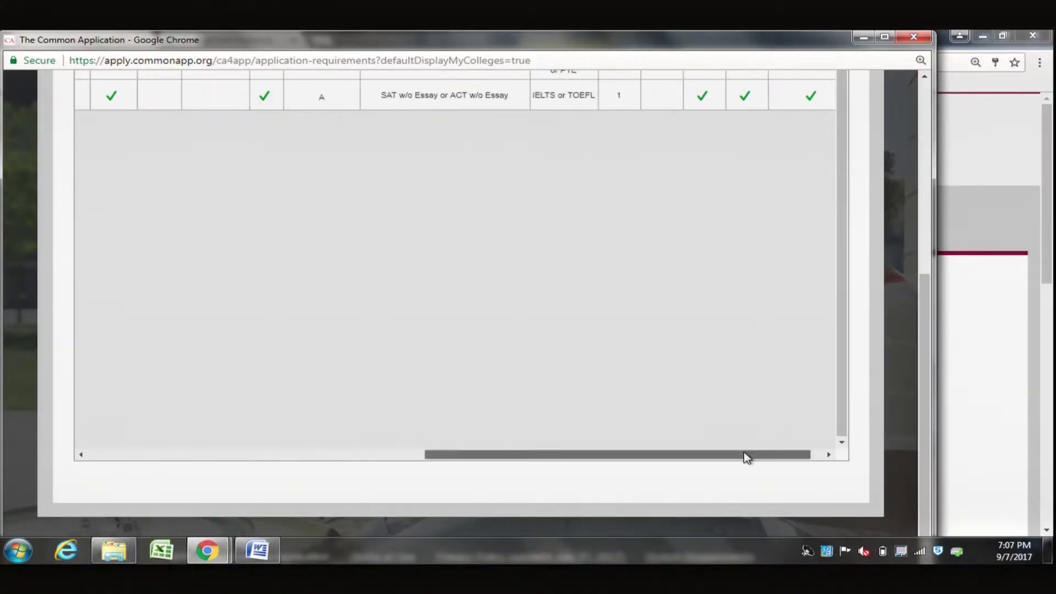
{"action": "key", "text": "ctrl+plus"}
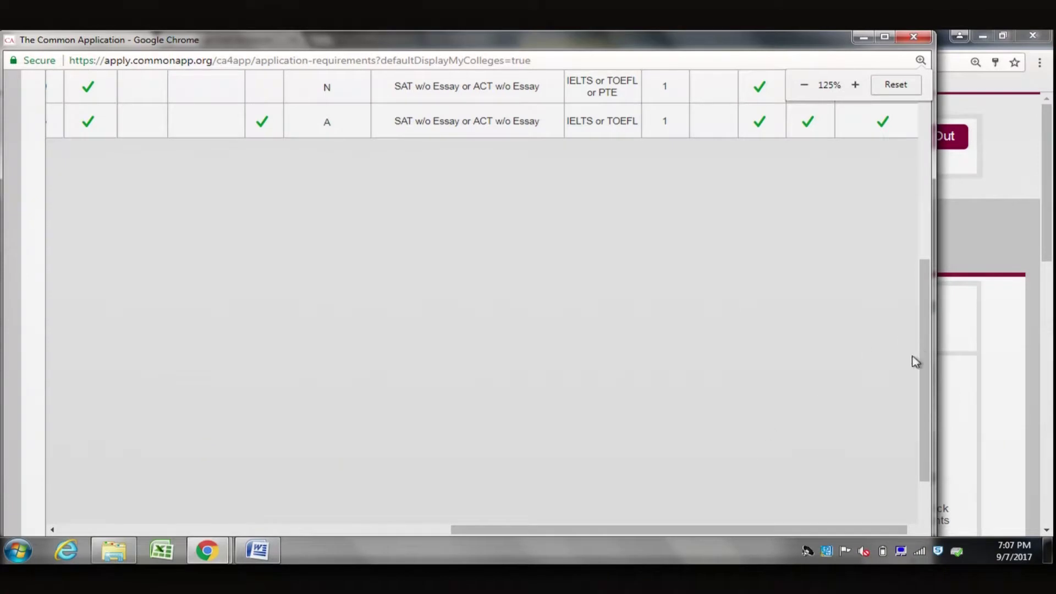
{"action": "left_click_drag", "start_coordinate": [925, 347], "coordinate": [927, 299]}
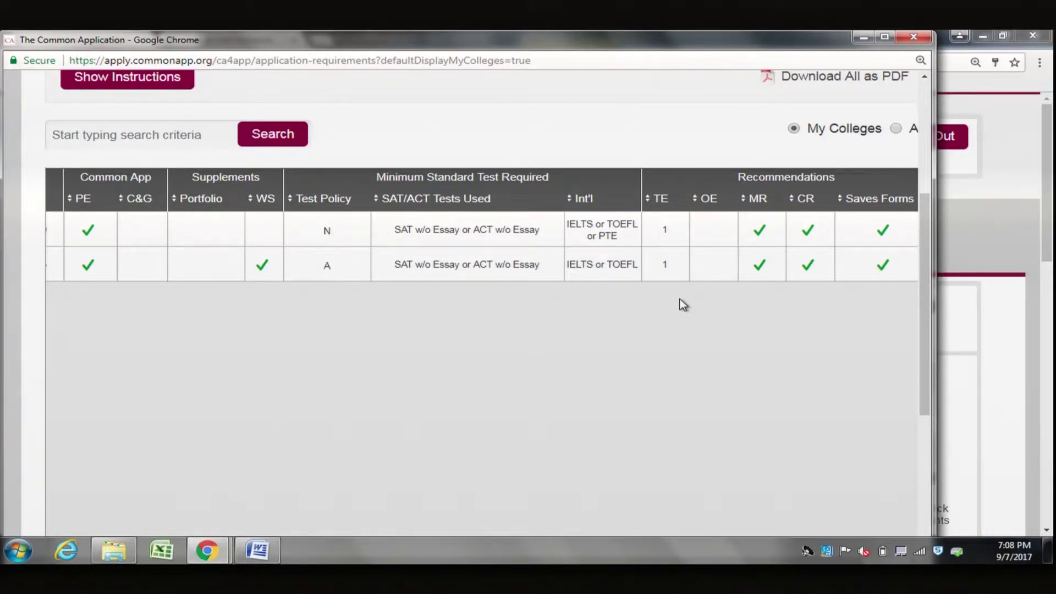
Close the requirements window, open the Common App Profile section and review the personal information fields and remaining profile subsections.
{"action": "left_click", "coordinate": [913, 37]}
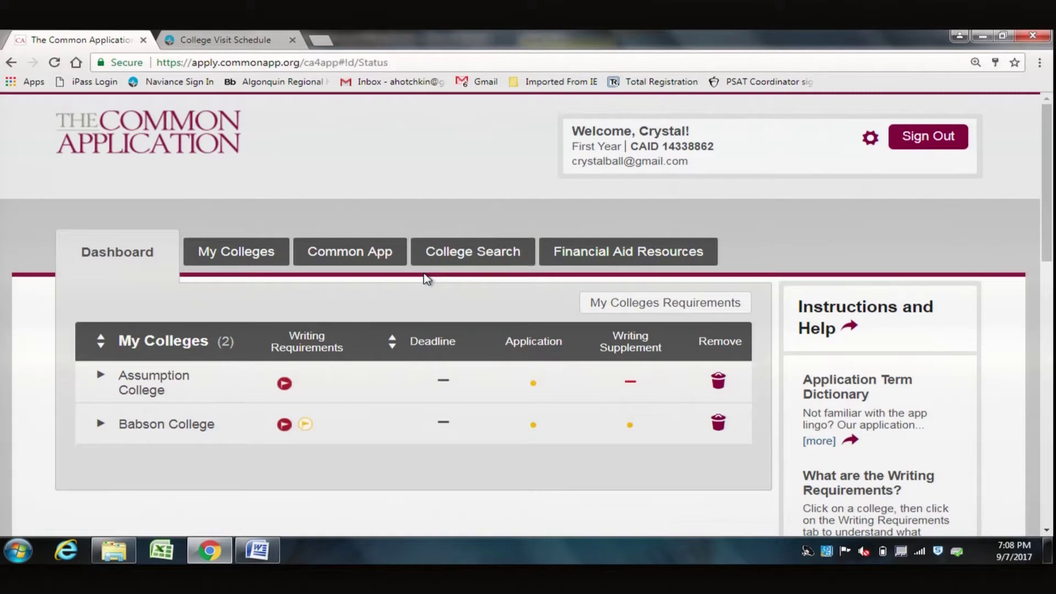
{"action": "left_click", "coordinate": [366, 250]}
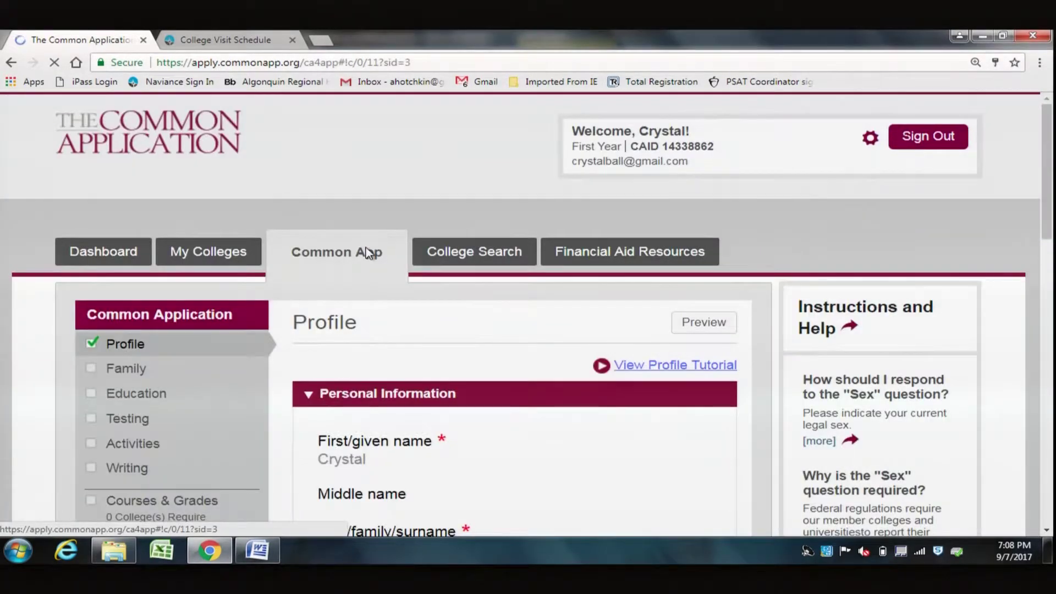
{"action": "scroll", "coordinate": [1050, 159], "scroll_direction": "down", "scroll_amount": 1}
{"action": "left_click_drag", "start_coordinate": [1050, 159], "coordinate": [1050, 179]}
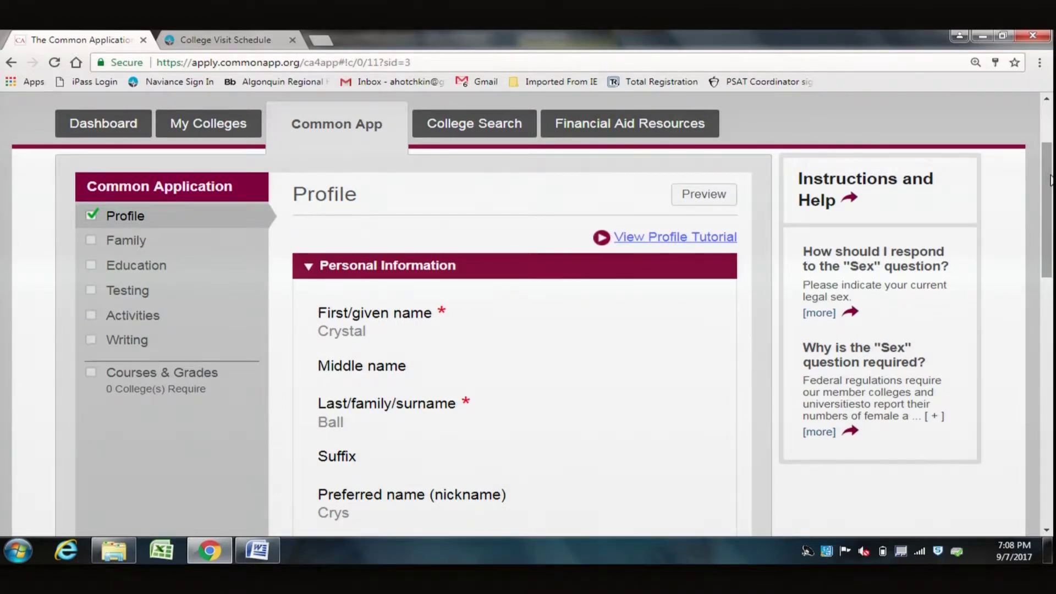
{"action": "left_click_drag", "start_coordinate": [1050, 184], "coordinate": [1051, 230]}
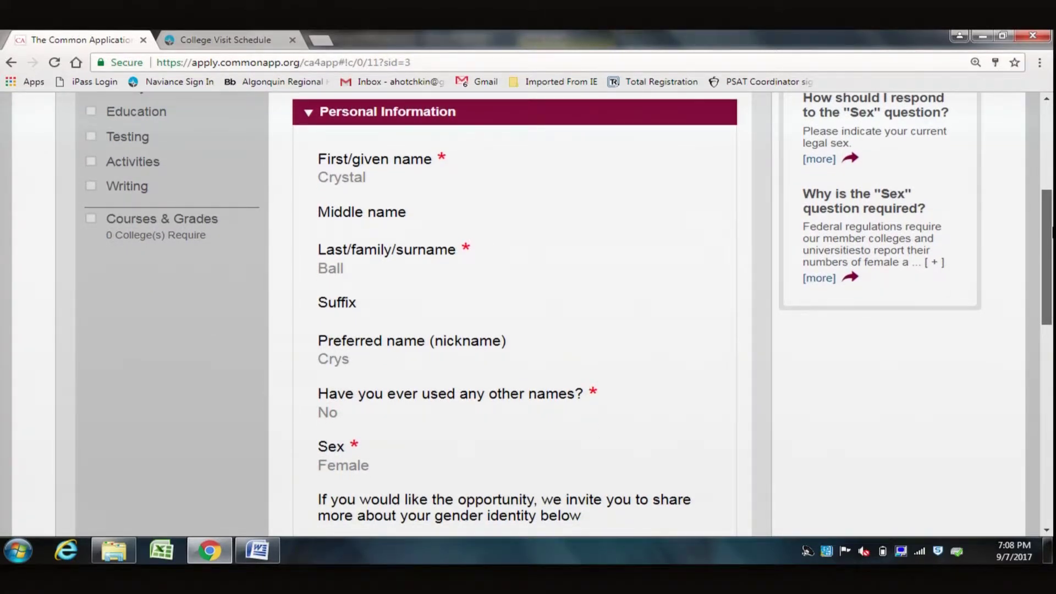
{"action": "left_click_drag", "start_coordinate": [1051, 231], "coordinate": [1050, 368]}
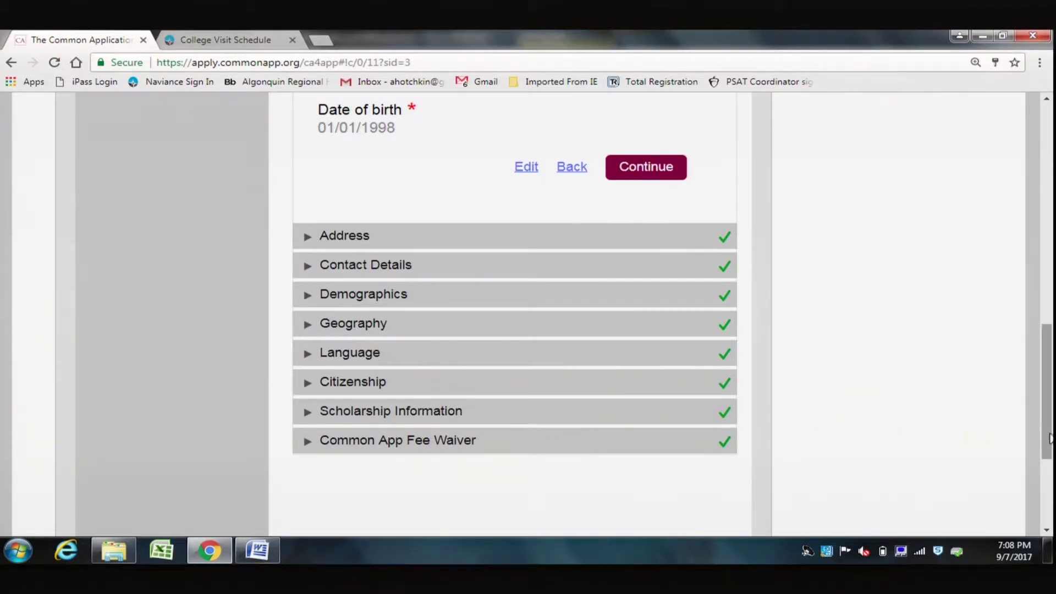
Open the Family section and review the Household answers and the Parent 1 details through the education entries.
{"action": "left_click_drag", "start_coordinate": [1050, 439], "coordinate": [1051, 250]}
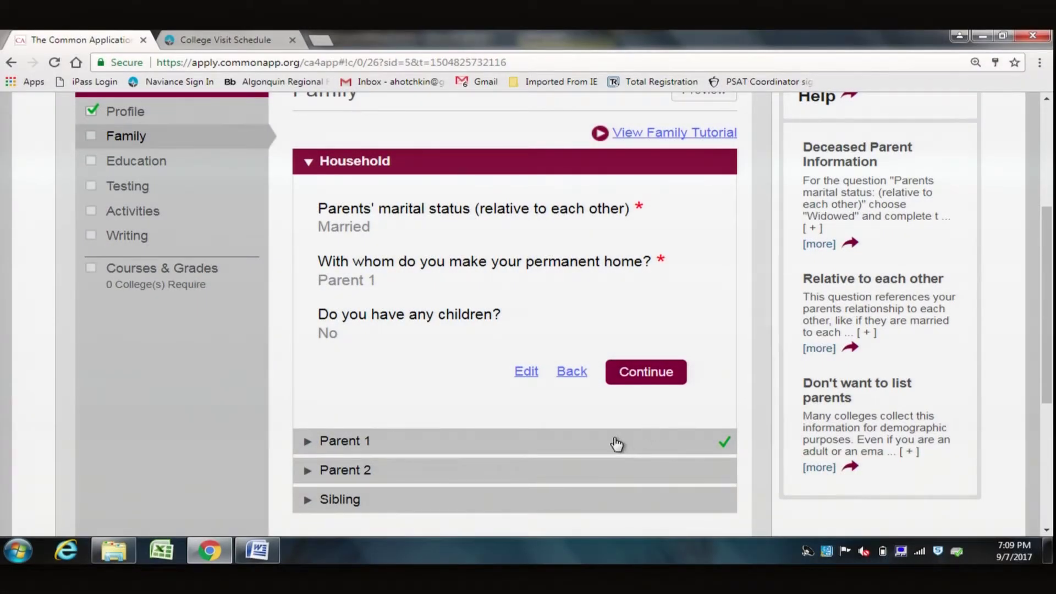
{"action": "left_click", "coordinate": [614, 442]}
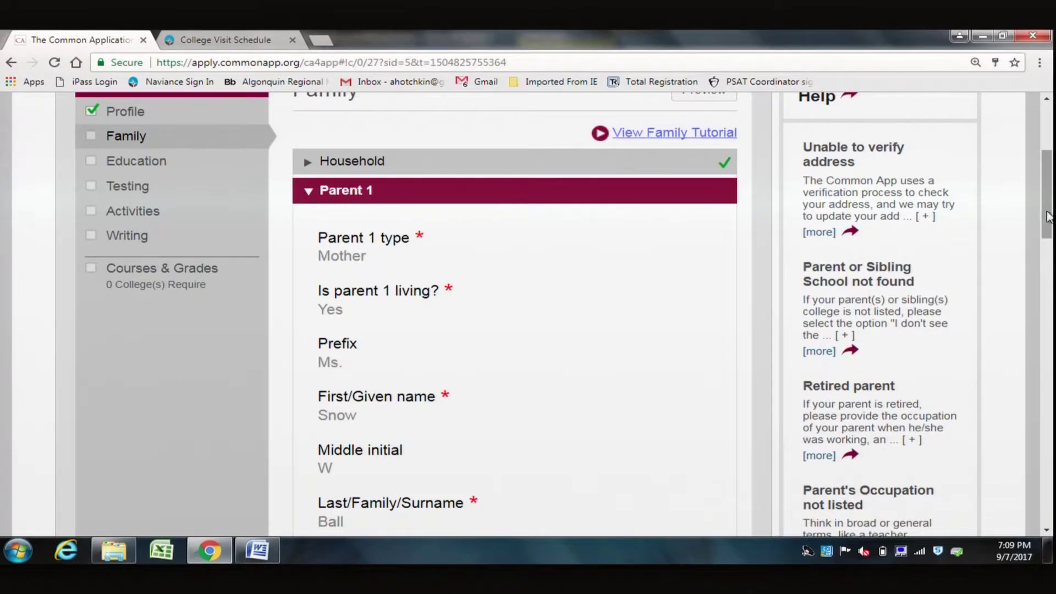
{"action": "scroll", "coordinate": [1051, 242], "scroll_direction": "down", "scroll_amount": 4}
{"action": "left_click_drag", "start_coordinate": [1051, 259], "coordinate": [1051, 451]}
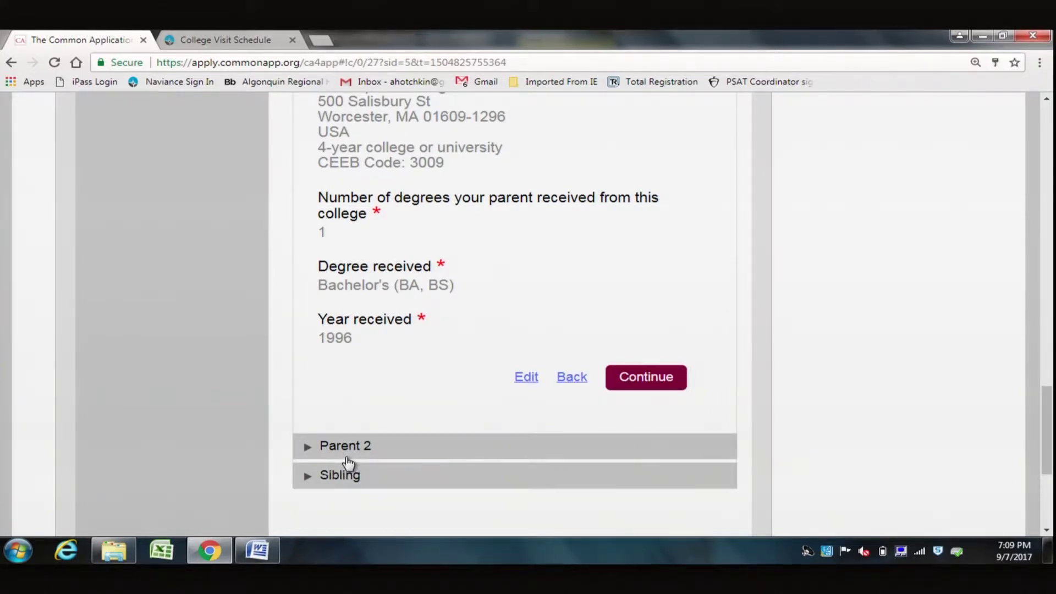
Open the Education section and review the secondary school, graduation date, progression and counselor fields, plus the remaining education subsections.
{"action": "scroll", "coordinate": [271, 473], "scroll_direction": "up", "scroll_amount": 7}
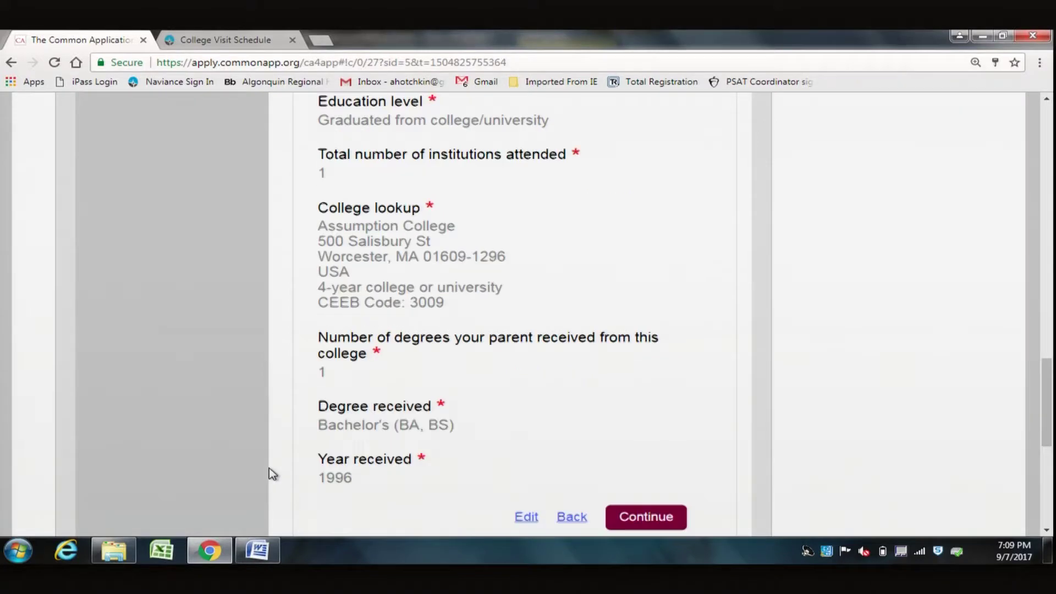
{"action": "scroll", "coordinate": [271, 472], "scroll_direction": "up", "scroll_amount": 15}
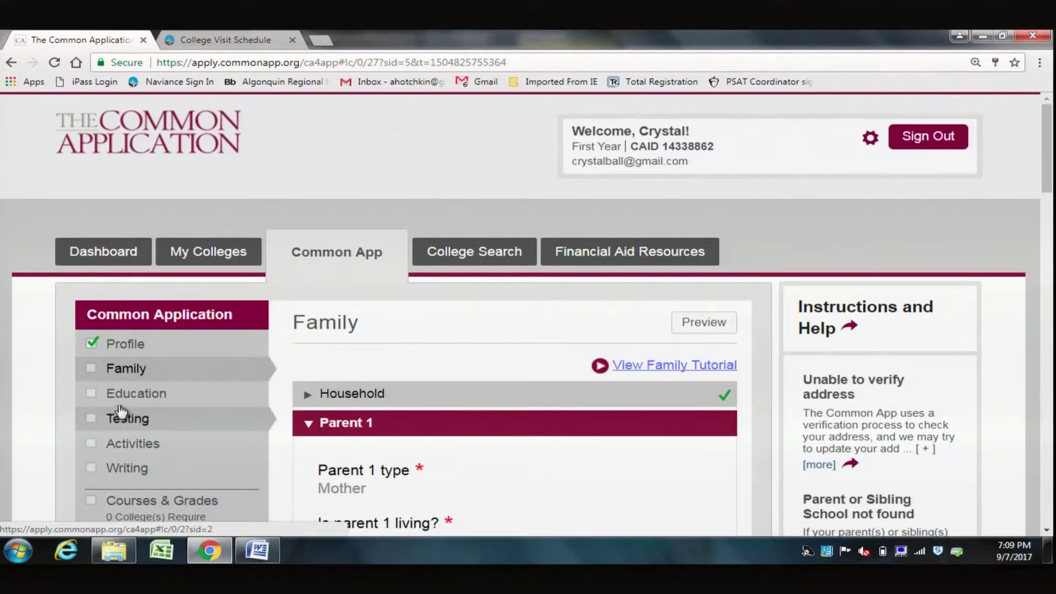
{"action": "left_click", "coordinate": [124, 405]}
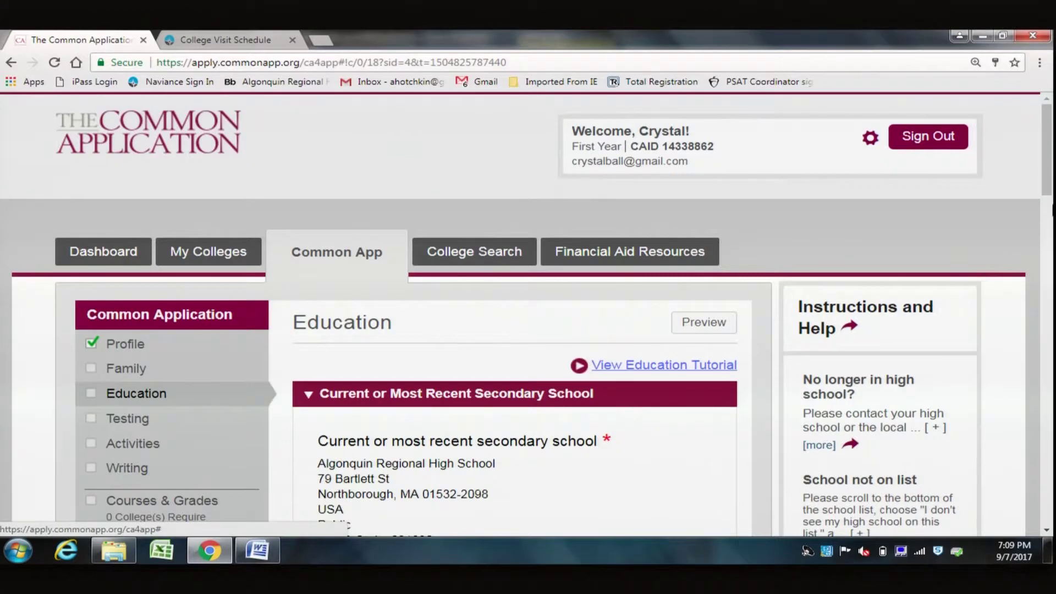
{"action": "left_click_drag", "start_coordinate": [1043, 172], "coordinate": [1050, 223]}
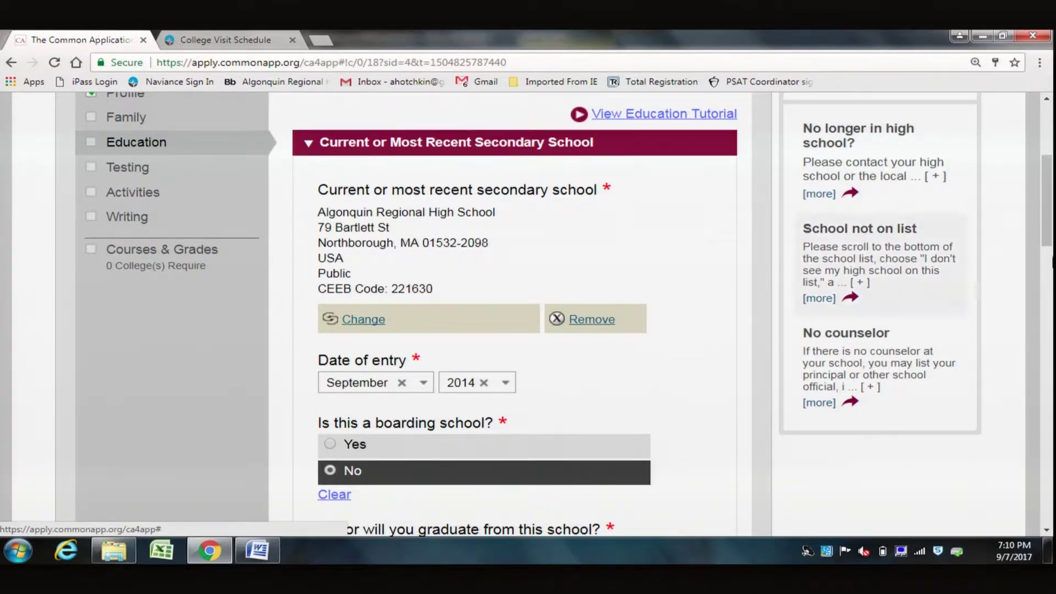
{"action": "scroll", "coordinate": [1047, 246], "scroll_direction": "down", "scroll_amount": 1}
{"action": "scroll", "coordinate": [1047, 246], "scroll_direction": "down", "scroll_amount": 6}
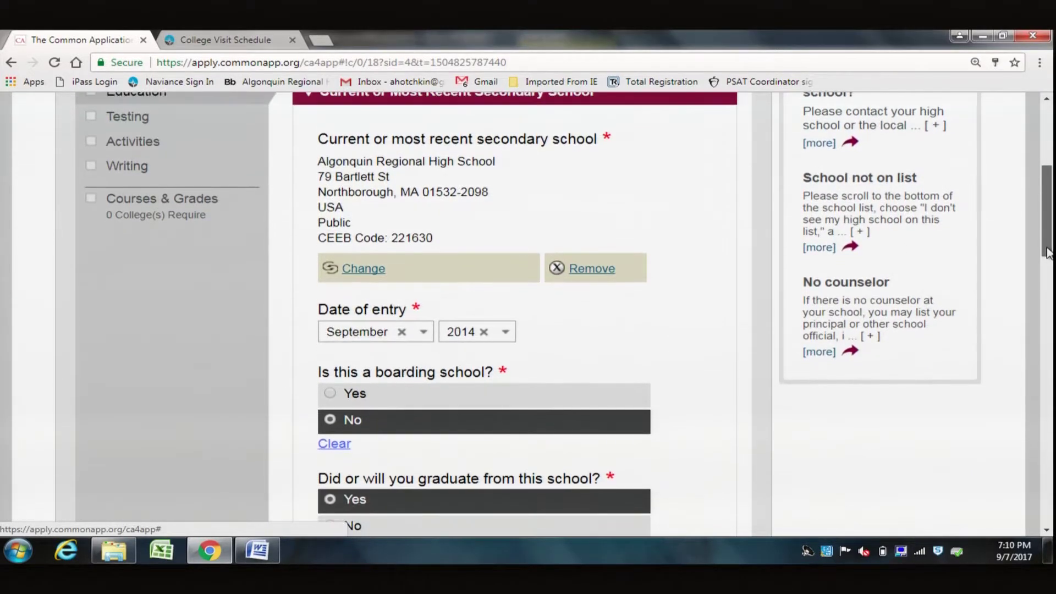
{"action": "scroll", "coordinate": [1047, 245], "scroll_direction": "down", "scroll_amount": 6}
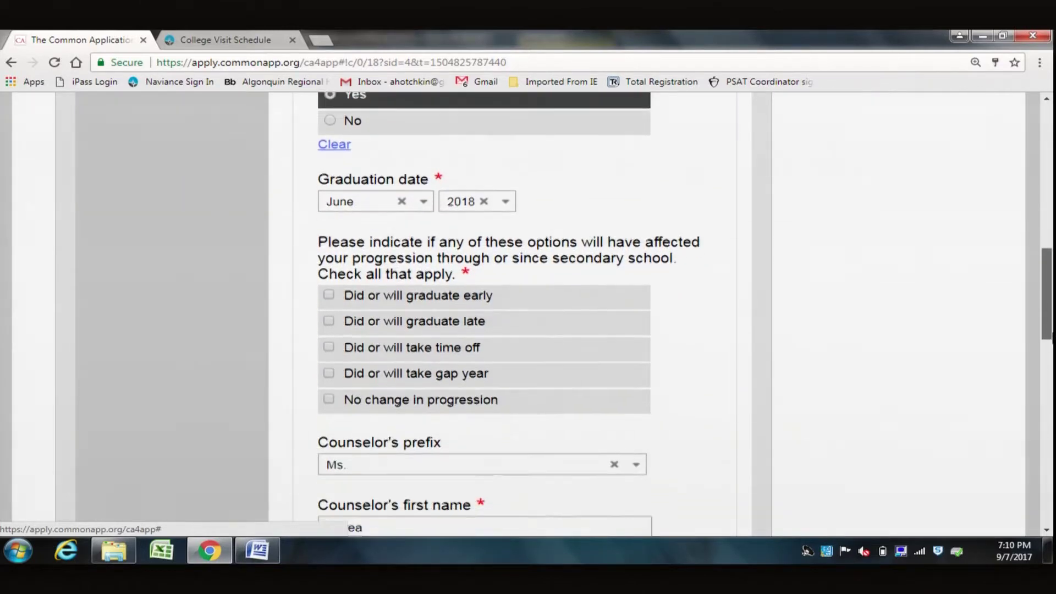
{"action": "scroll", "coordinate": [1048, 246], "scroll_direction": "down", "scroll_amount": 6}
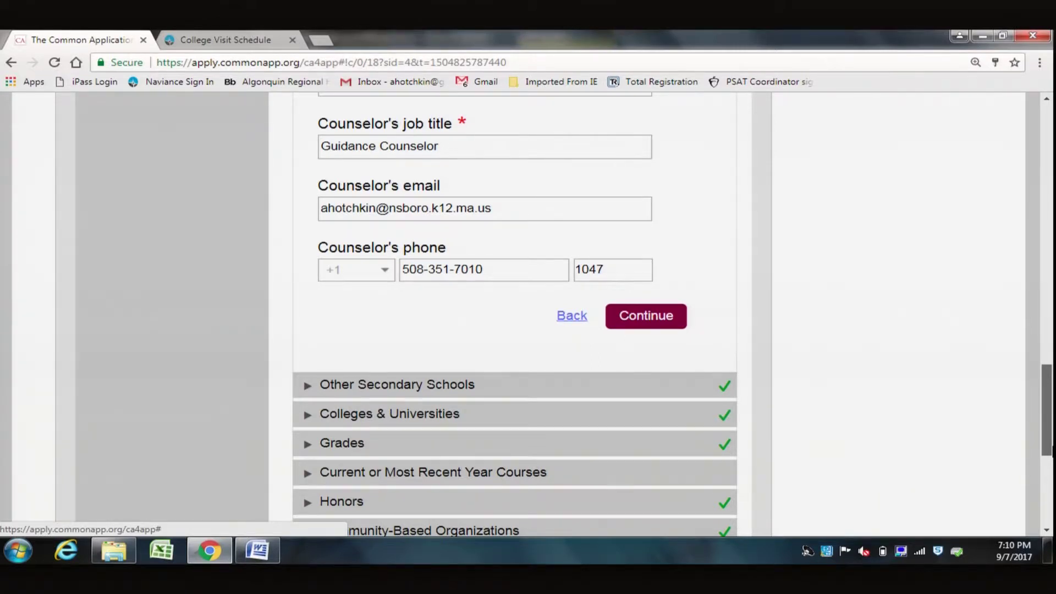
{"action": "scroll", "coordinate": [528, 314], "scroll_direction": "down", "scroll_amount": 2}
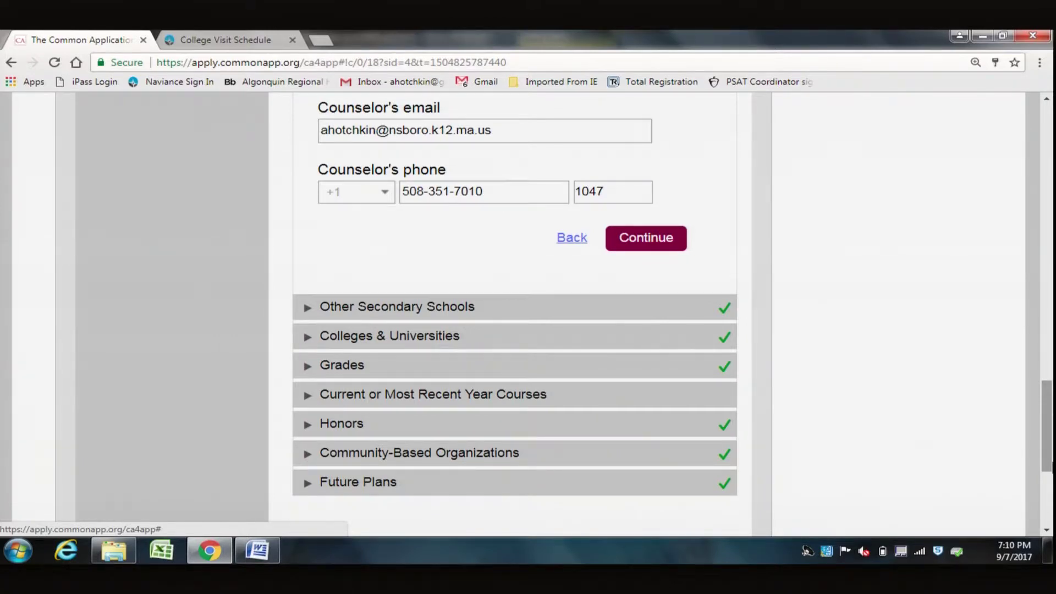
{"action": "mouse_move", "coordinate": [1050, 467]}
{"action": "left_mouse_down"}
{"action": "mouse_move", "coordinate": [1050, 231]}
{"action": "mouse_move", "coordinate": [1048, 466]}
{"action": "left_mouse_up"}
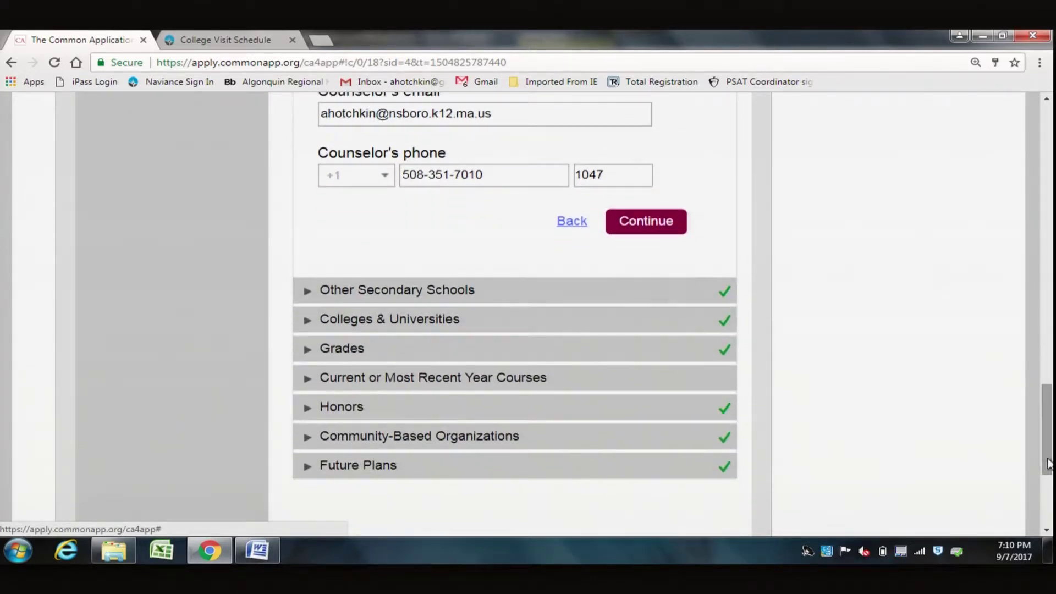
Edit the Grades subsection, set the graduating class size to 343, and continue to the current year courses.
{"action": "left_click", "coordinate": [337, 351]}
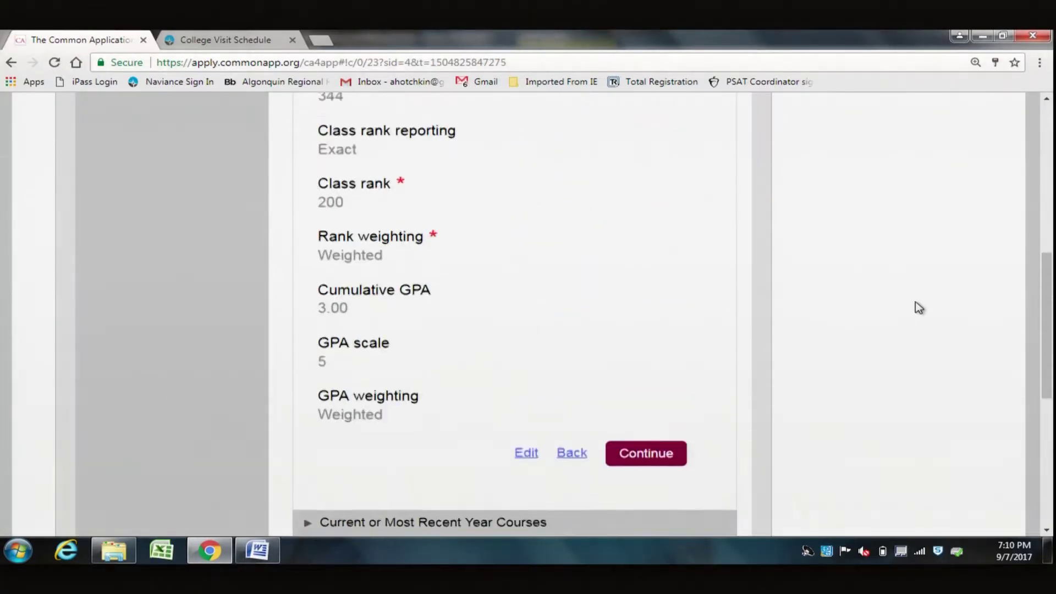
{"action": "left_click", "coordinate": [530, 528]}
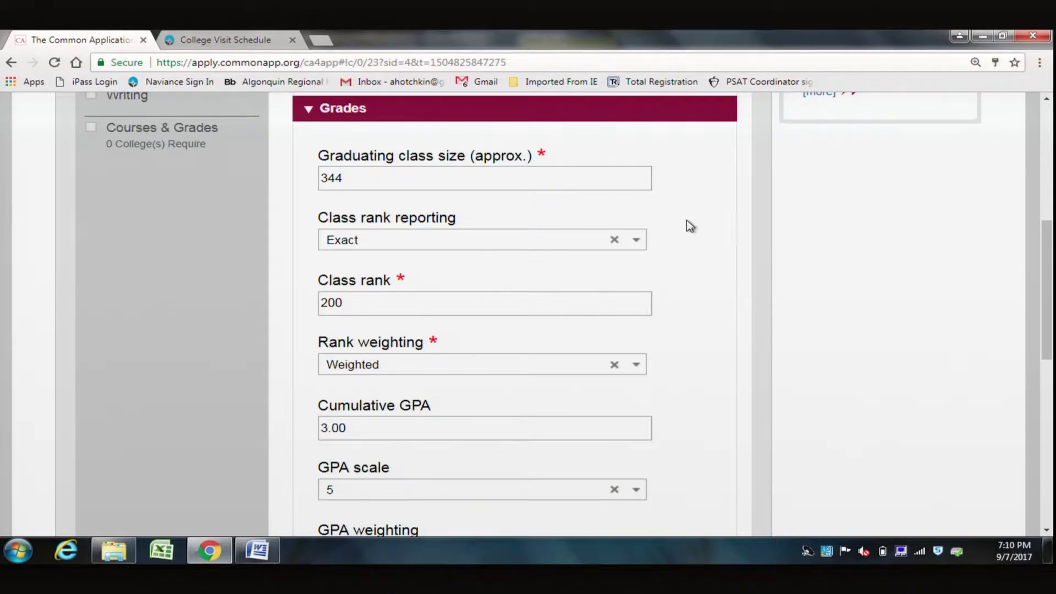
{"action": "left_click", "coordinate": [524, 186]}
{"action": "key", "text": "BackSpace"}
{"action": "type", "text": "3"}
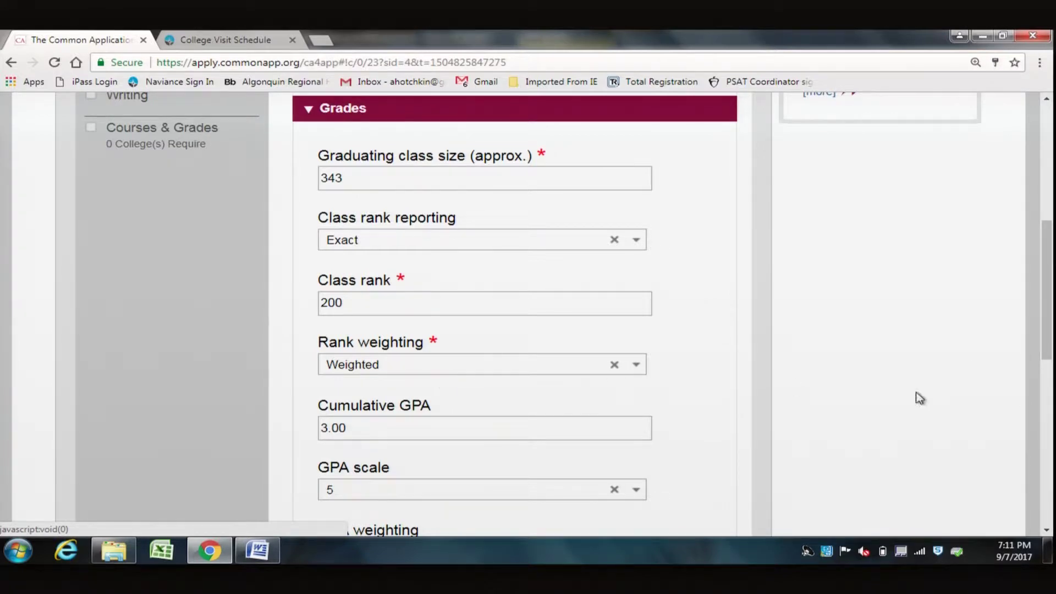
{"action": "left_click_drag", "start_coordinate": [1048, 279], "coordinate": [1048, 333]}
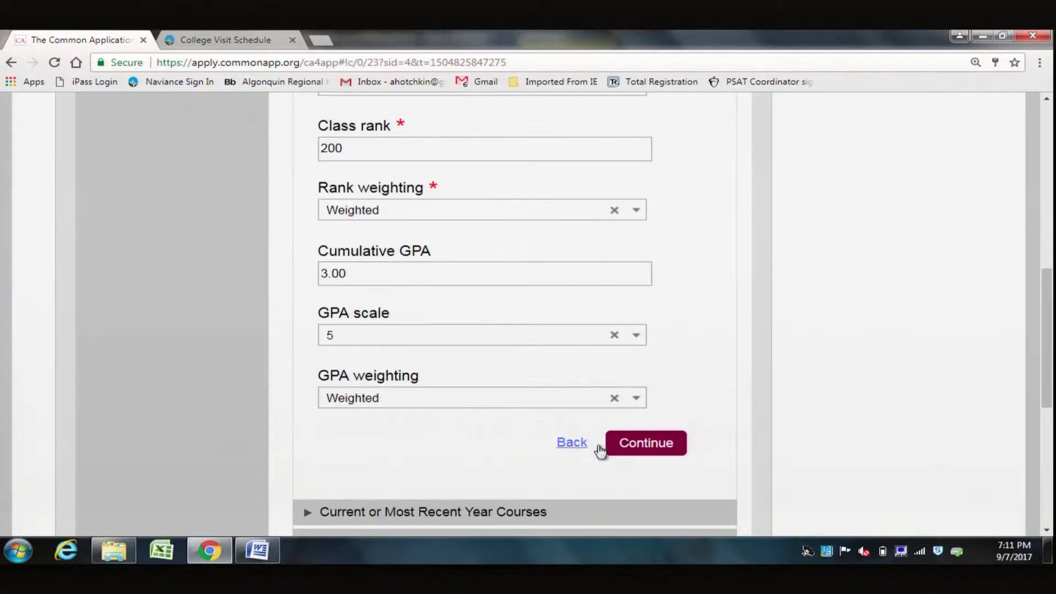
{"action": "left_click", "coordinate": [646, 448]}
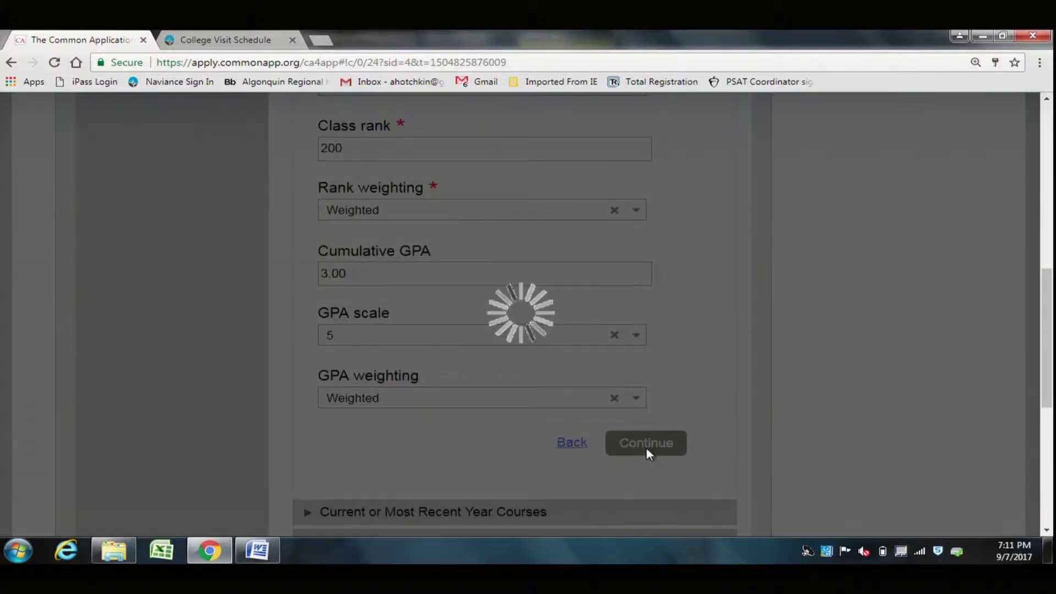
Review the current year courses form and select Semester as the school's course scheduling system.
{"action": "scroll", "coordinate": [649, 456], "scroll_direction": "up", "scroll_amount": 1}
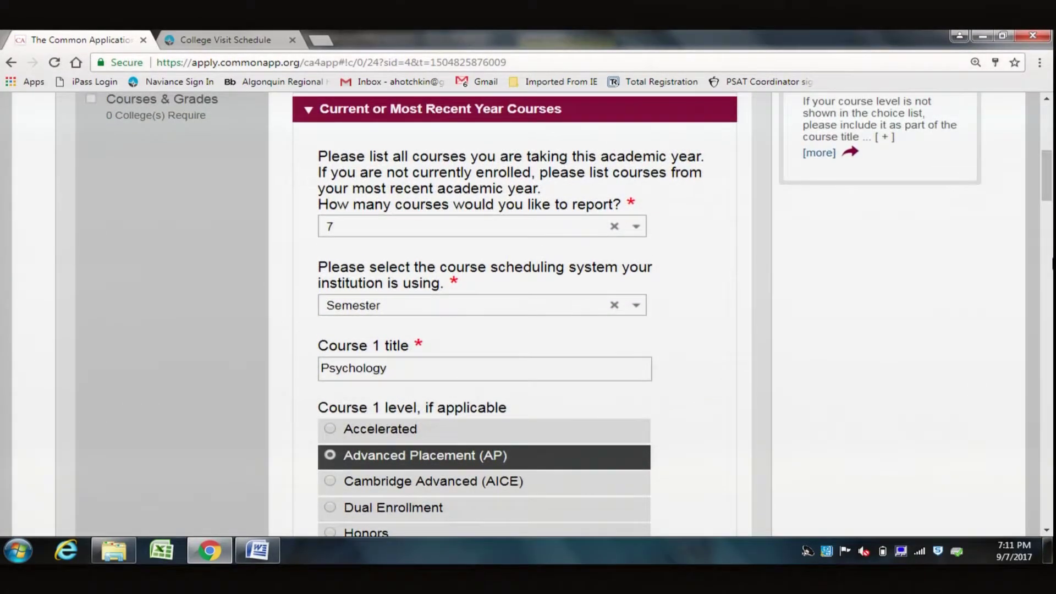
{"action": "left_click_drag", "start_coordinate": [1050, 195], "coordinate": [1050, 192]}
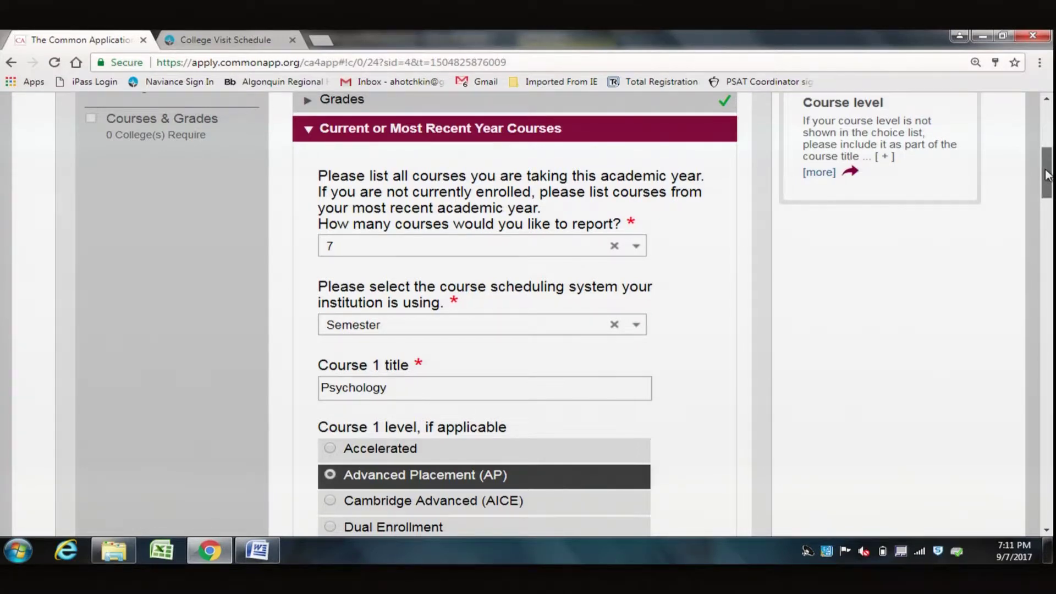
{"action": "left_click_drag", "start_coordinate": [1048, 175], "coordinate": [1047, 195]}
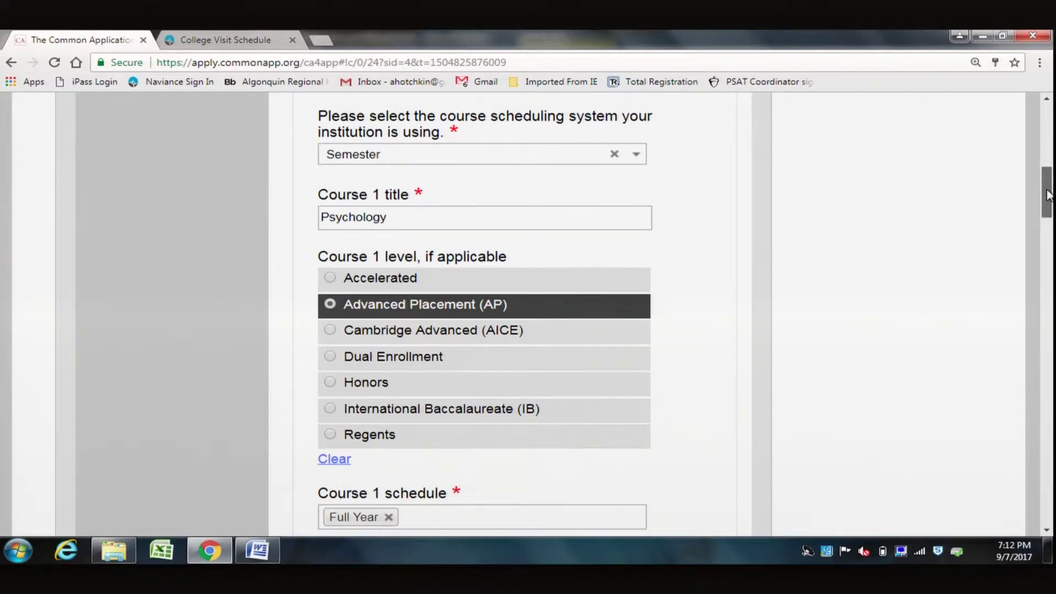
{"action": "left_click_drag", "start_coordinate": [1048, 195], "coordinate": [1048, 178]}
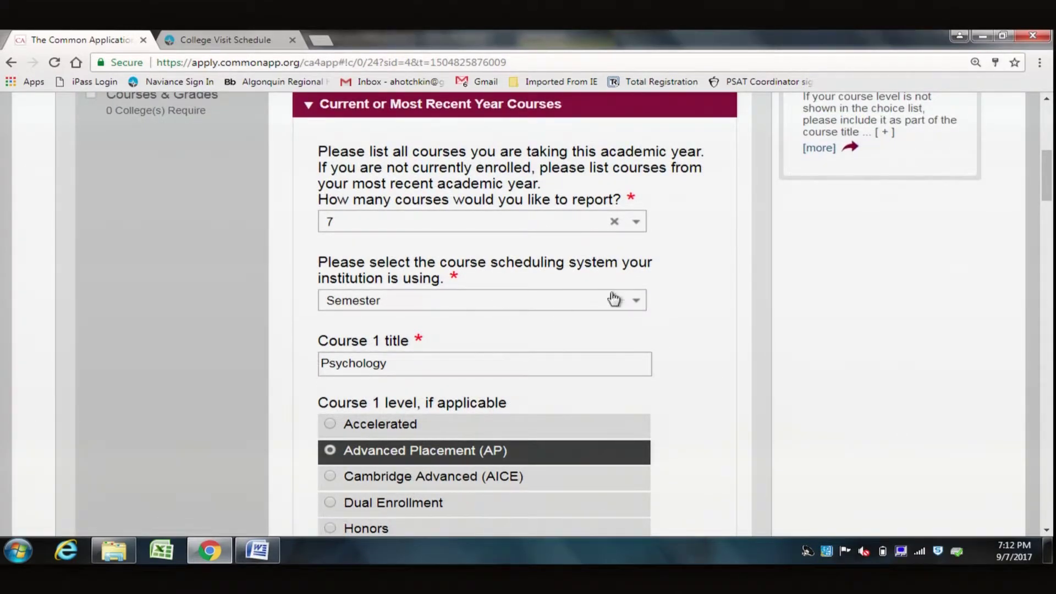
{"action": "left_click", "coordinate": [636, 302]}
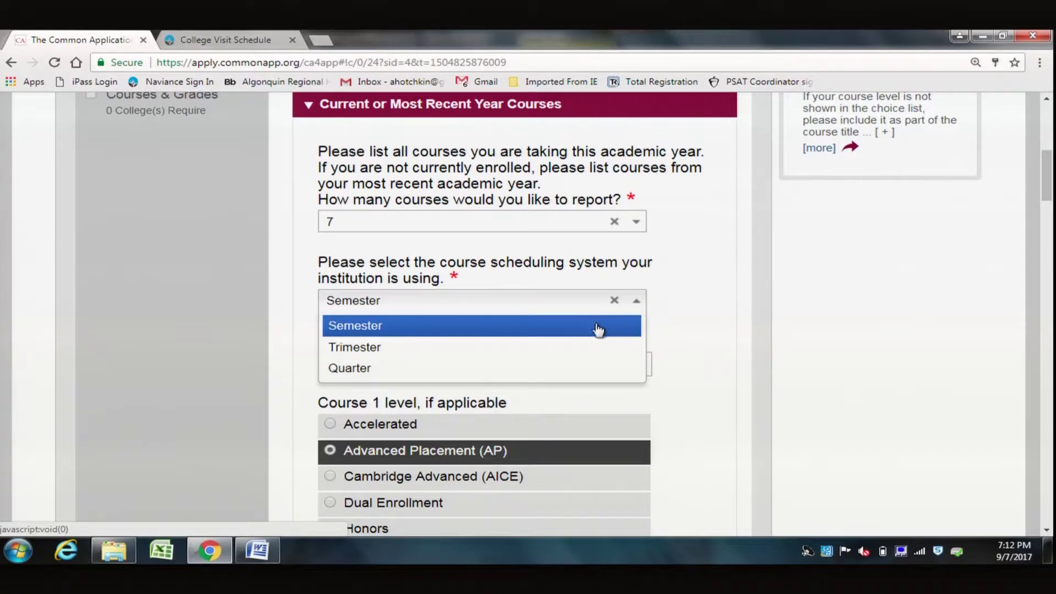
{"action": "left_click", "coordinate": [548, 332]}
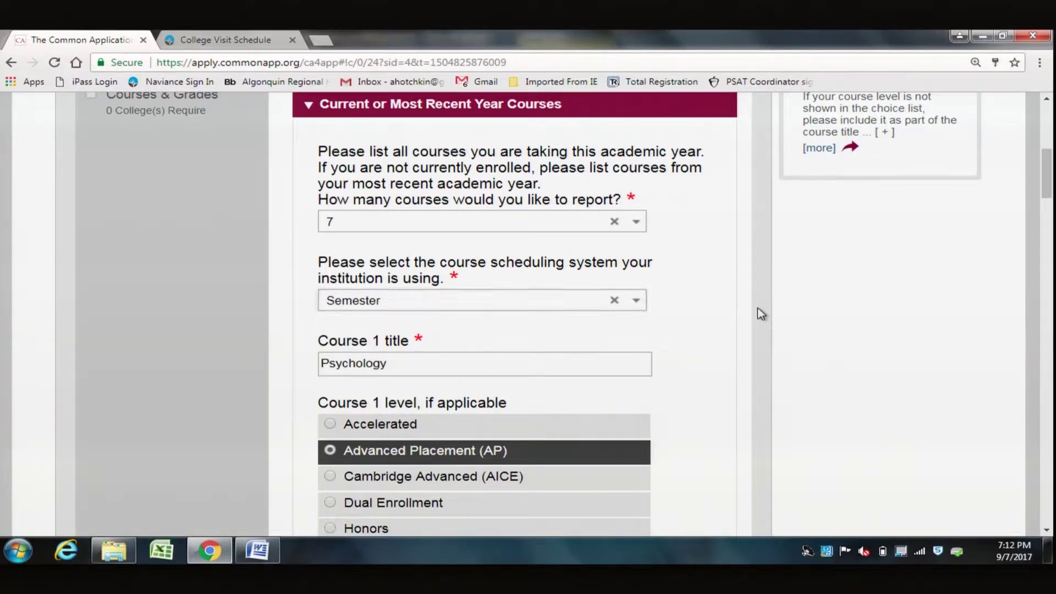
Set the schedule of course 1, Psychology, to Full Year.
{"action": "scroll", "coordinate": [760, 314], "scroll_direction": "down", "scroll_amount": 2}
{"action": "scroll", "coordinate": [761, 314], "scroll_direction": "down", "scroll_amount": 1}
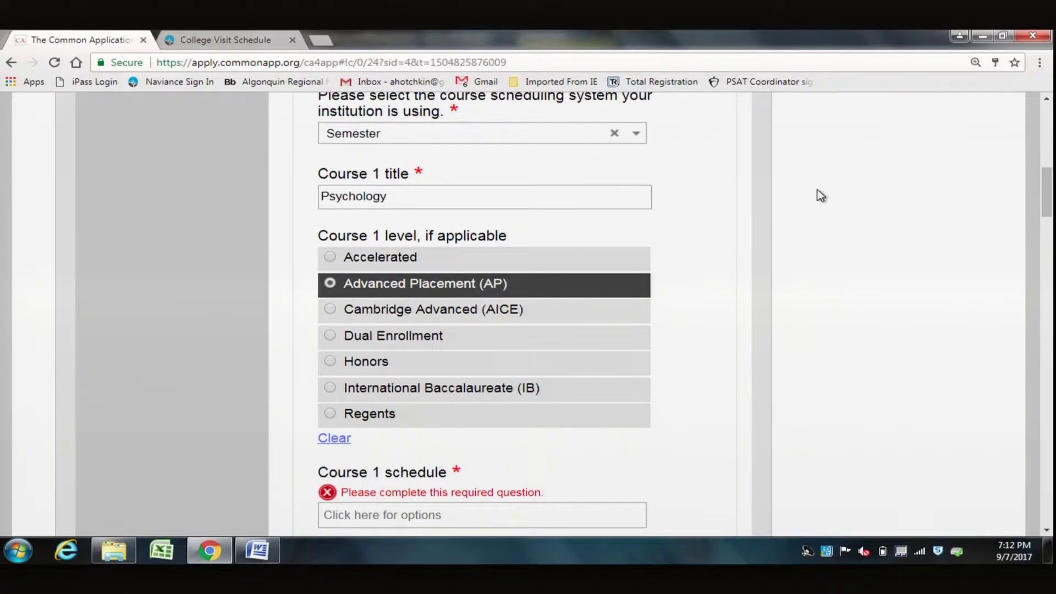
{"action": "scroll", "coordinate": [821, 196], "scroll_direction": "down", "scroll_amount": 3}
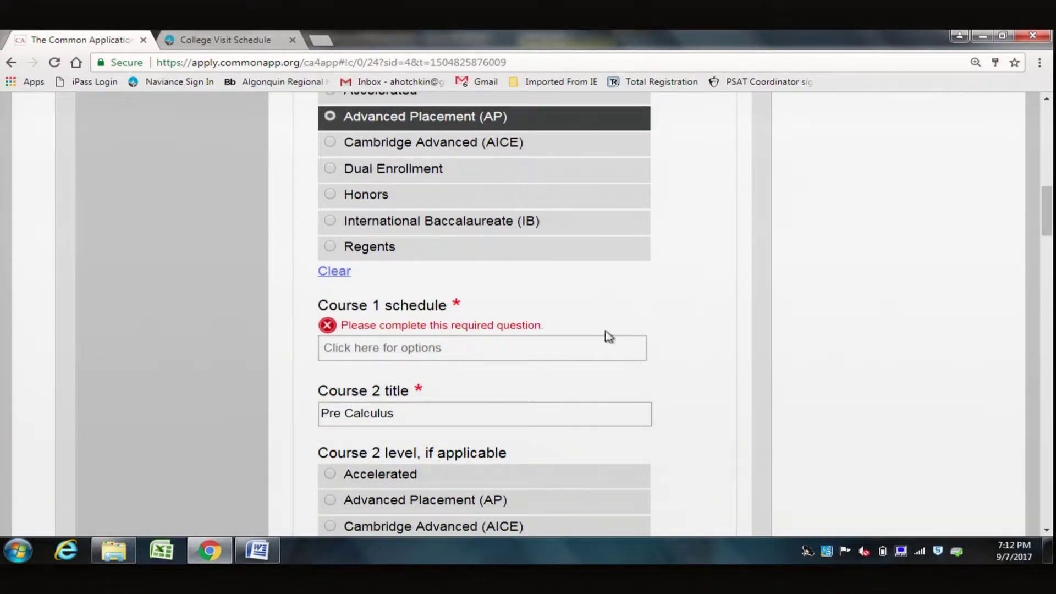
{"action": "left_click", "coordinate": [575, 344]}
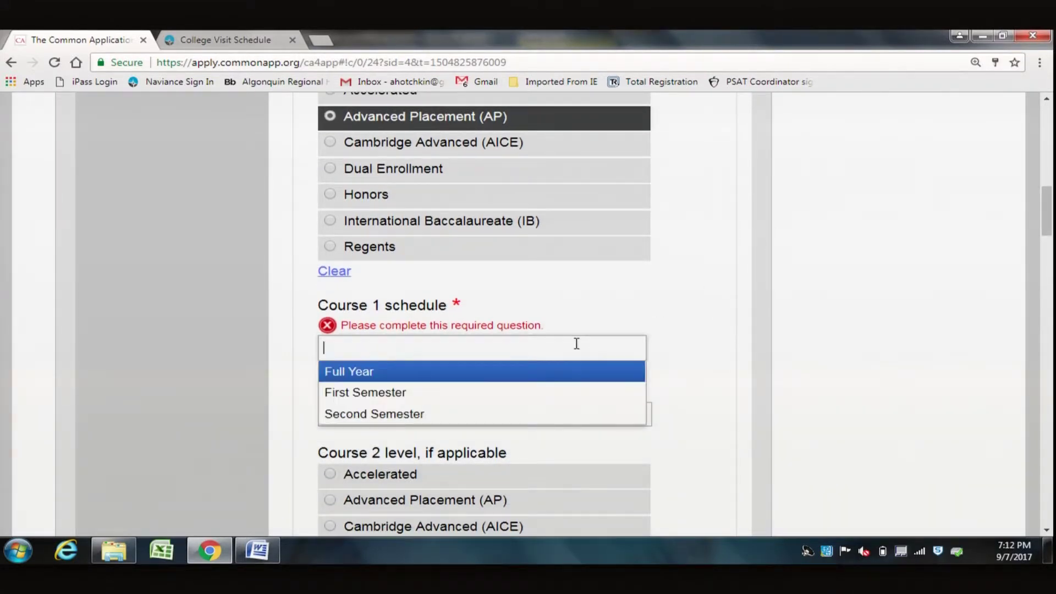
{"action": "left_click", "coordinate": [422, 380]}
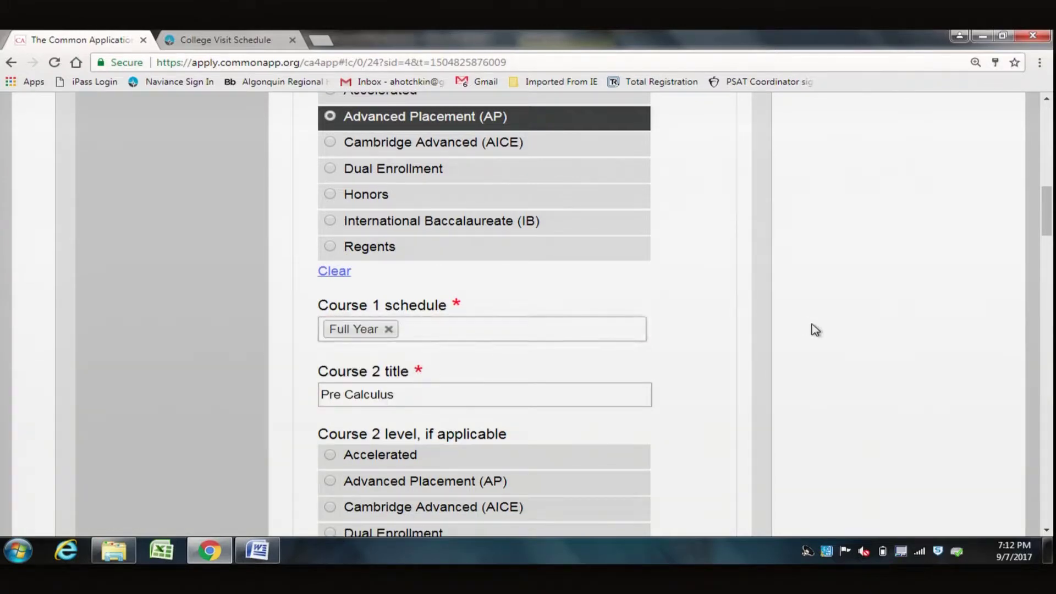
Set the level of course 2, Pre Calculus, to Honors and its schedule to Full Year.
{"action": "scroll", "coordinate": [816, 330], "scroll_direction": "down", "scroll_amount": 3}
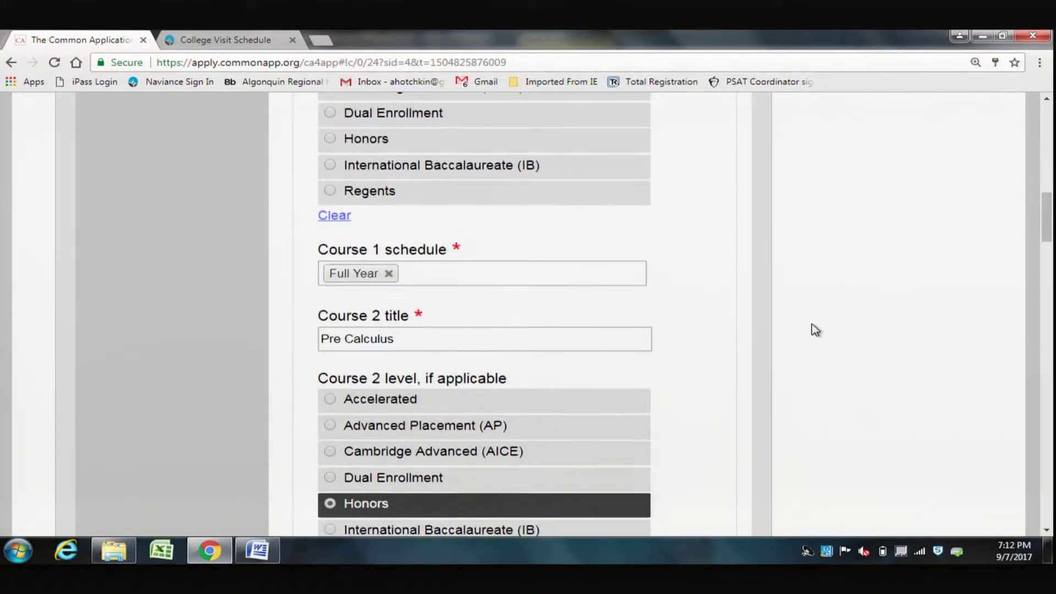
{"action": "scroll", "coordinate": [815, 330], "scroll_direction": "down", "scroll_amount": 2}
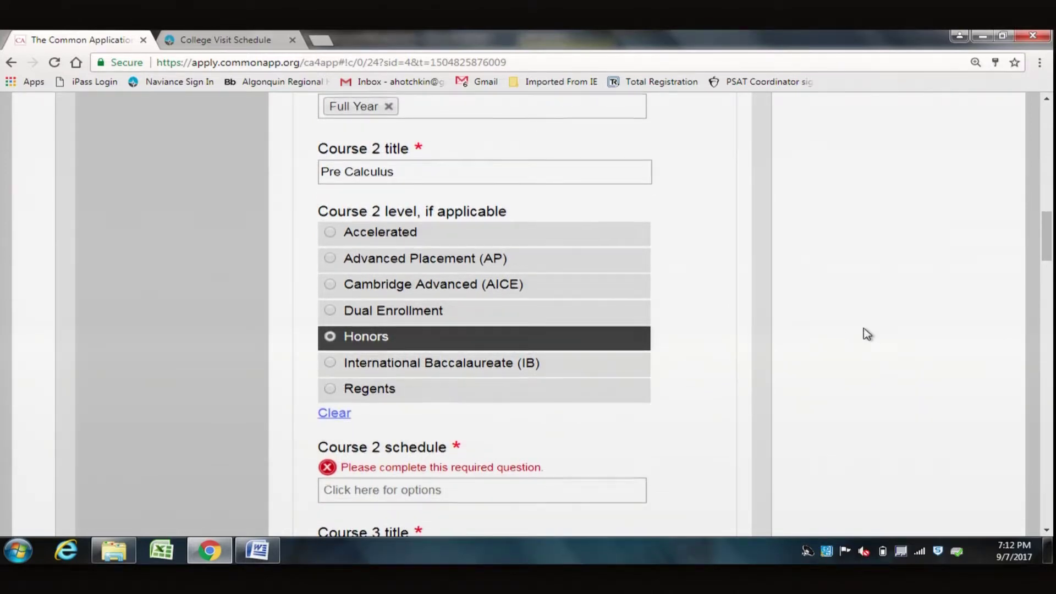
{"action": "scroll", "coordinate": [865, 332], "scroll_direction": "down", "scroll_amount": 1}
{"action": "left_click", "coordinate": [575, 437]}
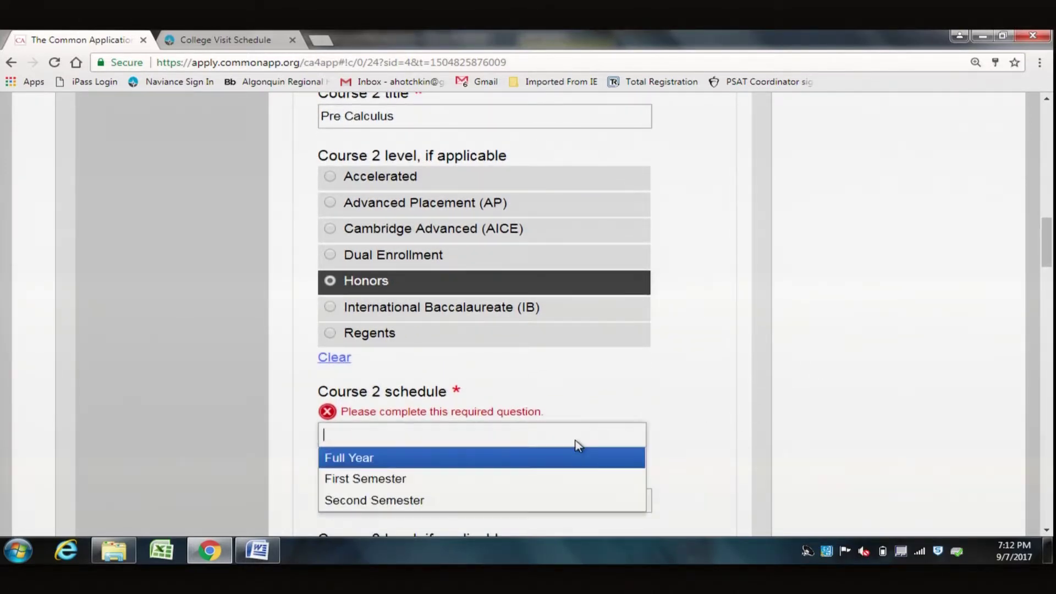
{"action": "left_click", "coordinate": [491, 457]}
{"action": "left_click", "coordinate": [831, 350]}
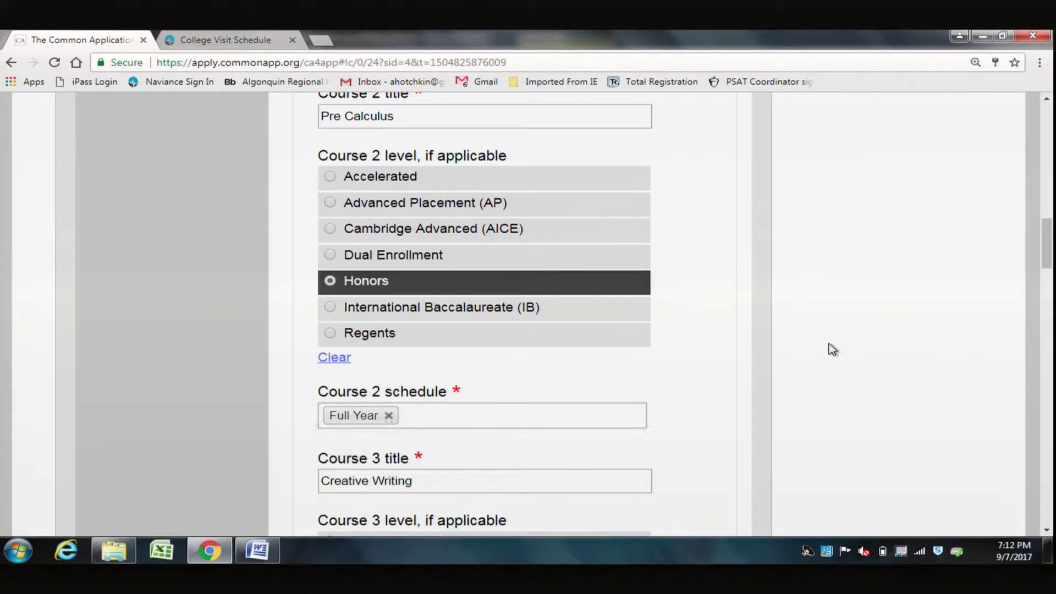
Set the schedule of course 3, Creative Writing, to First Semester.
{"action": "scroll", "coordinate": [832, 349], "scroll_direction": "down", "scroll_amount": 2}
{"action": "scroll", "coordinate": [832, 350], "scroll_direction": "down", "scroll_amount": 3}
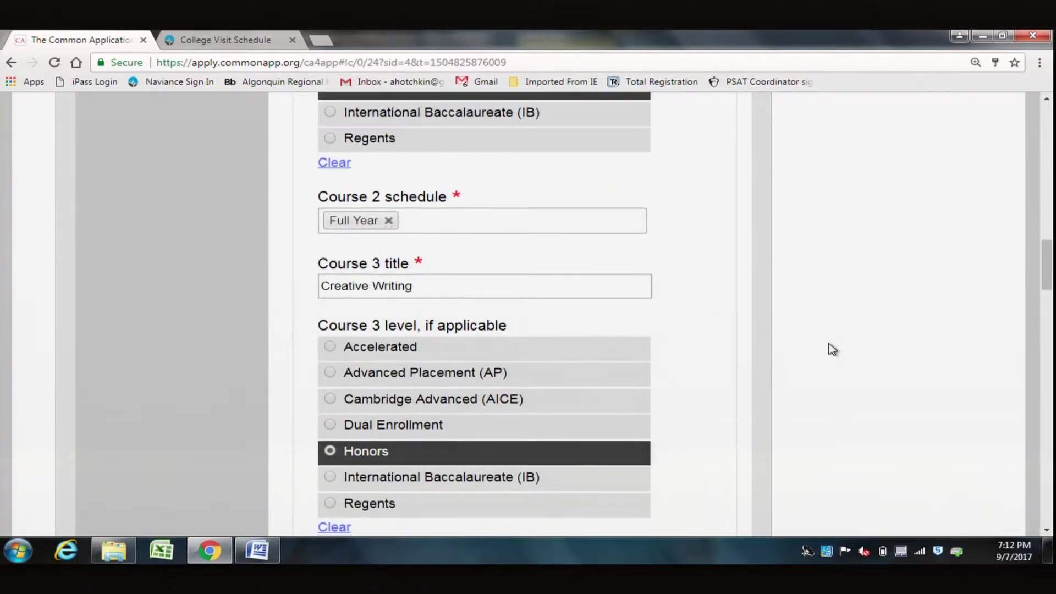
{"action": "scroll", "coordinate": [831, 350], "scroll_direction": "down", "scroll_amount": 2}
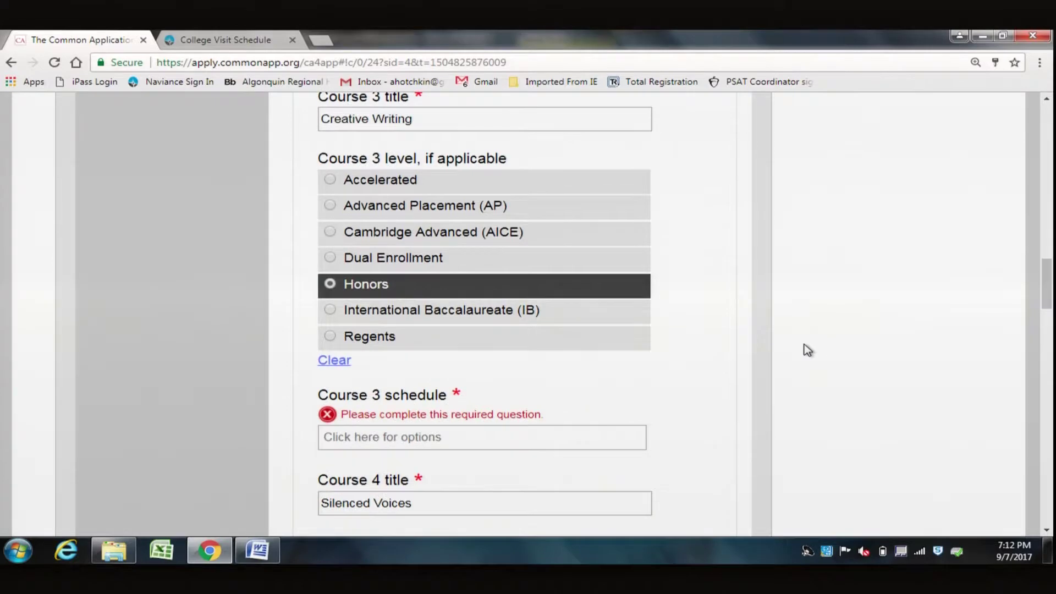
{"action": "left_click", "coordinate": [537, 437]}
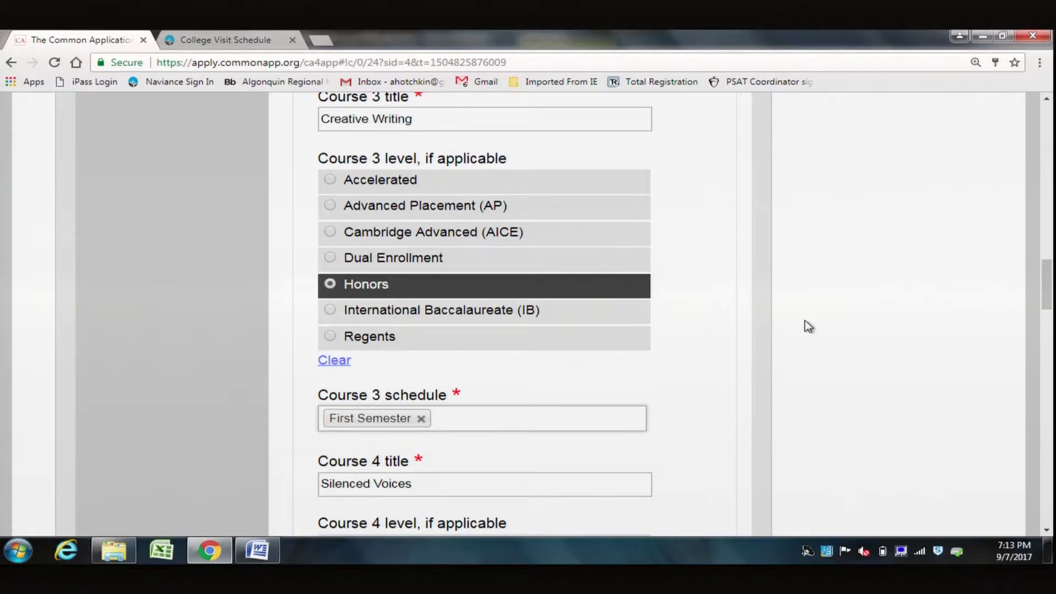
Set the schedule of course 4, Silenced Voices, to Second Semester.
{"action": "scroll", "coordinate": [807, 325], "scroll_direction": "down", "scroll_amount": 3}
{"action": "scroll", "coordinate": [807, 325], "scroll_direction": "down", "scroll_amount": 2}
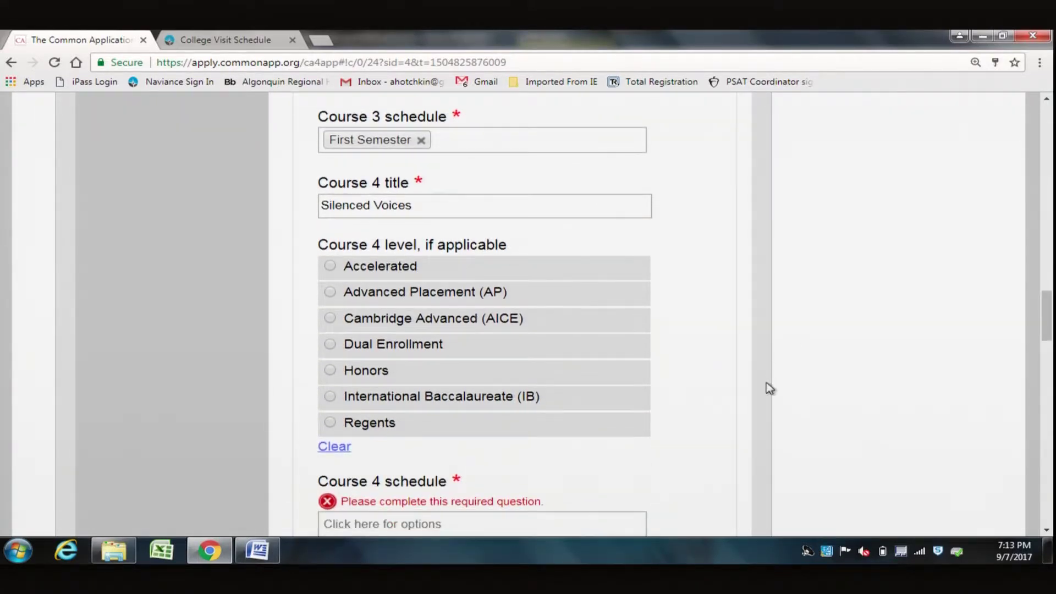
{"action": "scroll", "coordinate": [766, 387], "scroll_direction": "down", "scroll_amount": 1}
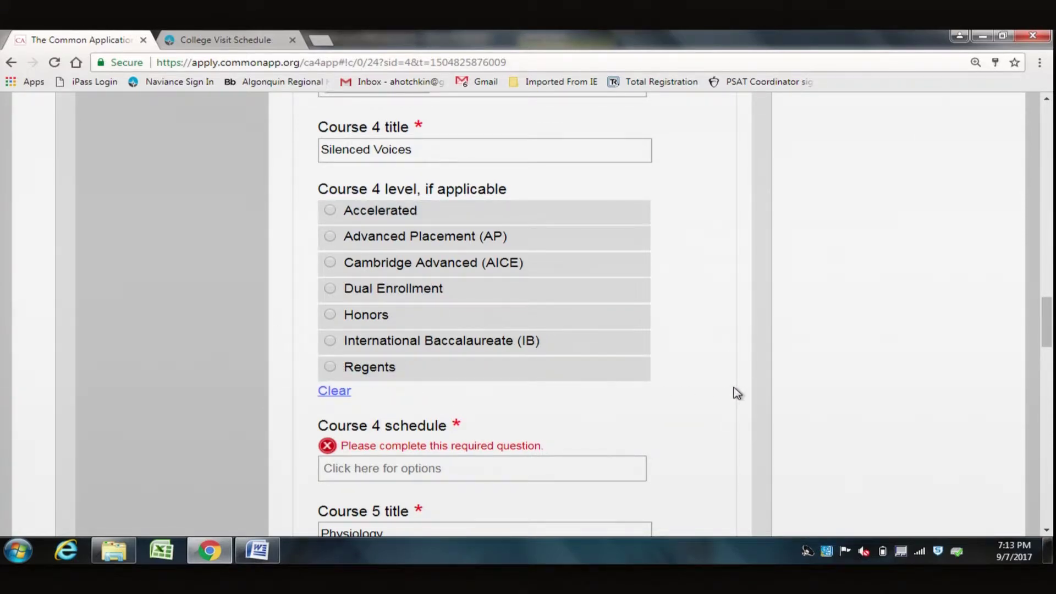
{"action": "left_click", "coordinate": [533, 471]}
{"action": "left_click", "coordinate": [474, 533]}
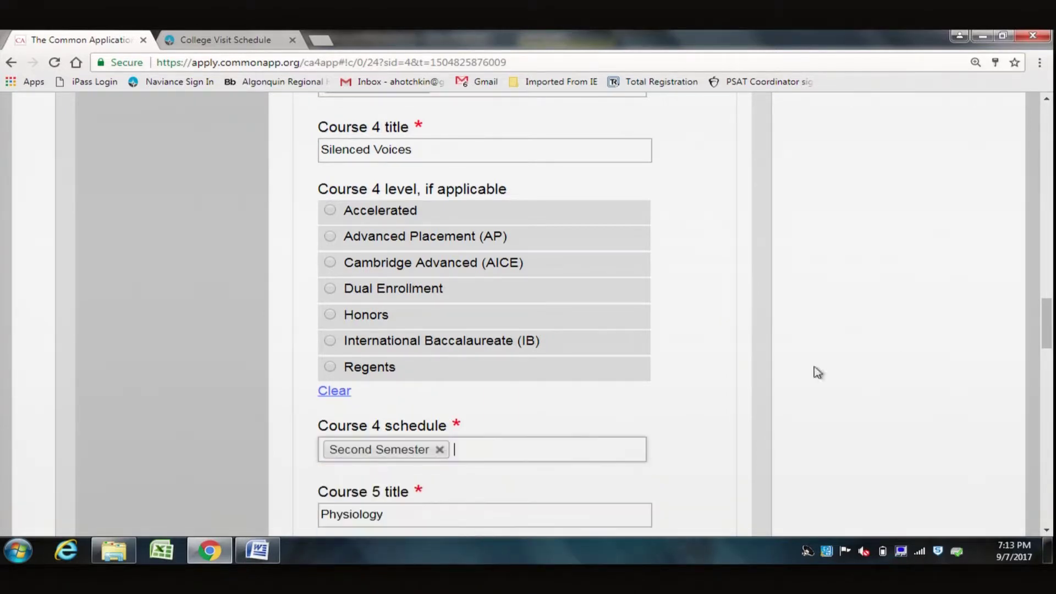
Set the schedule of course 5, Physiology, to Full Year, leaving its level unselected.
{"action": "scroll", "coordinate": [901, 360], "scroll_direction": "down", "scroll_amount": 5}
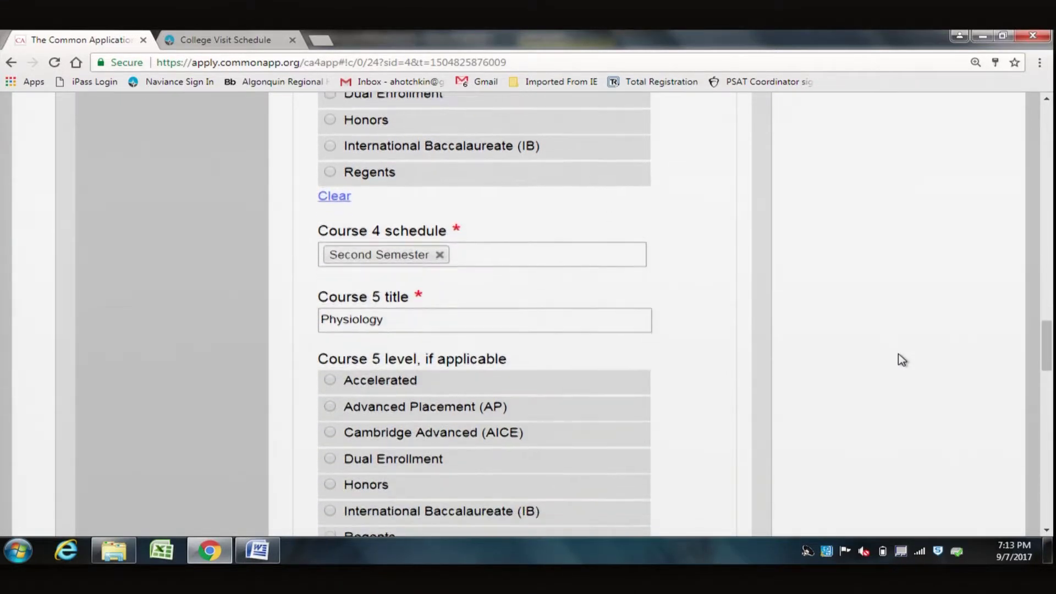
{"action": "scroll", "coordinate": [902, 360], "scroll_direction": "down", "scroll_amount": 1}
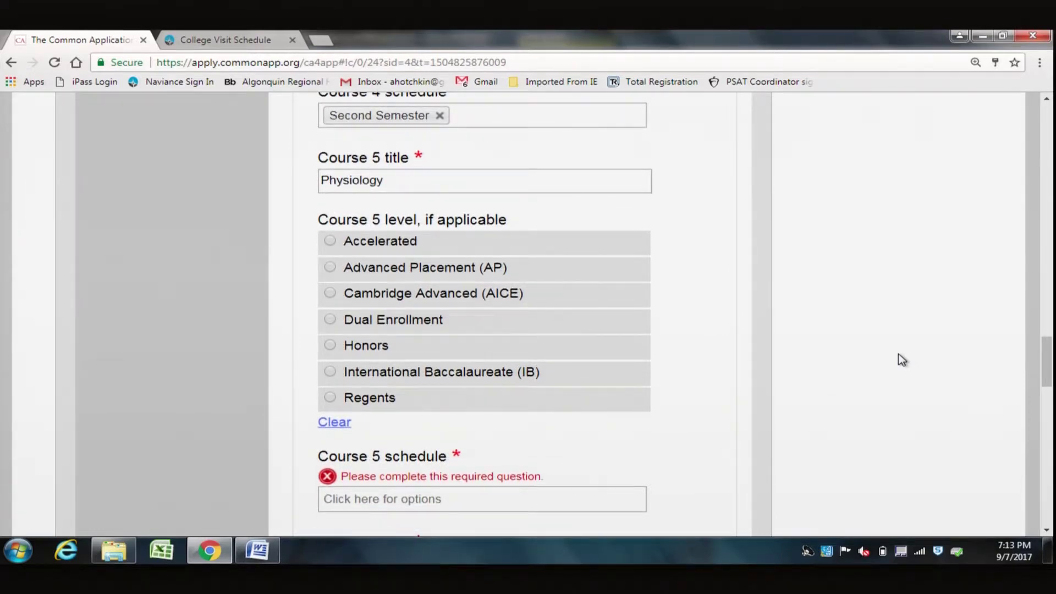
{"action": "scroll", "coordinate": [902, 360], "scroll_direction": "down", "scroll_amount": 1}
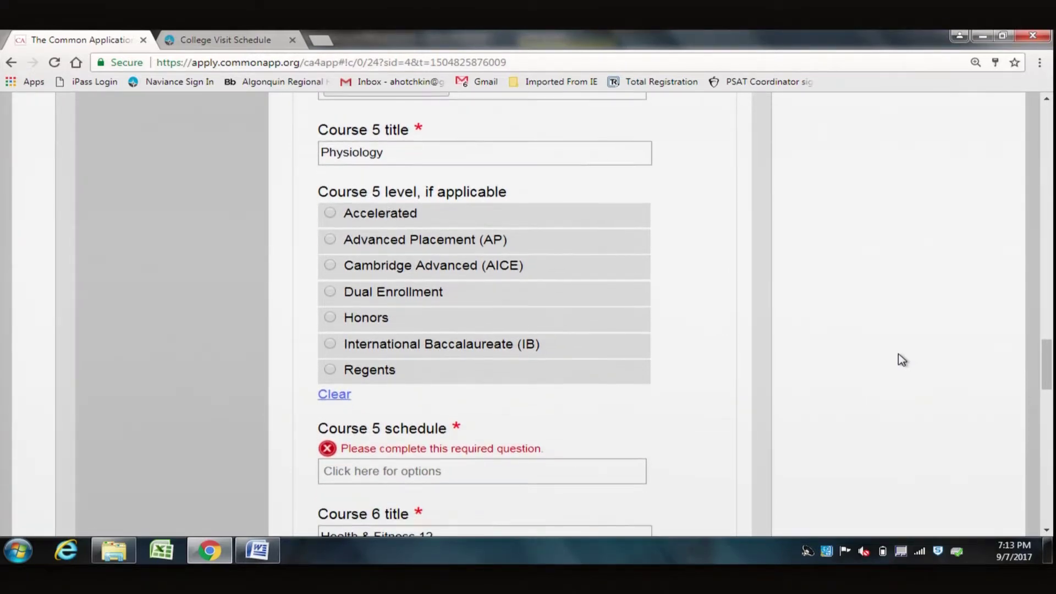
{"action": "scroll", "coordinate": [901, 360], "scroll_direction": "up", "scroll_amount": 1}
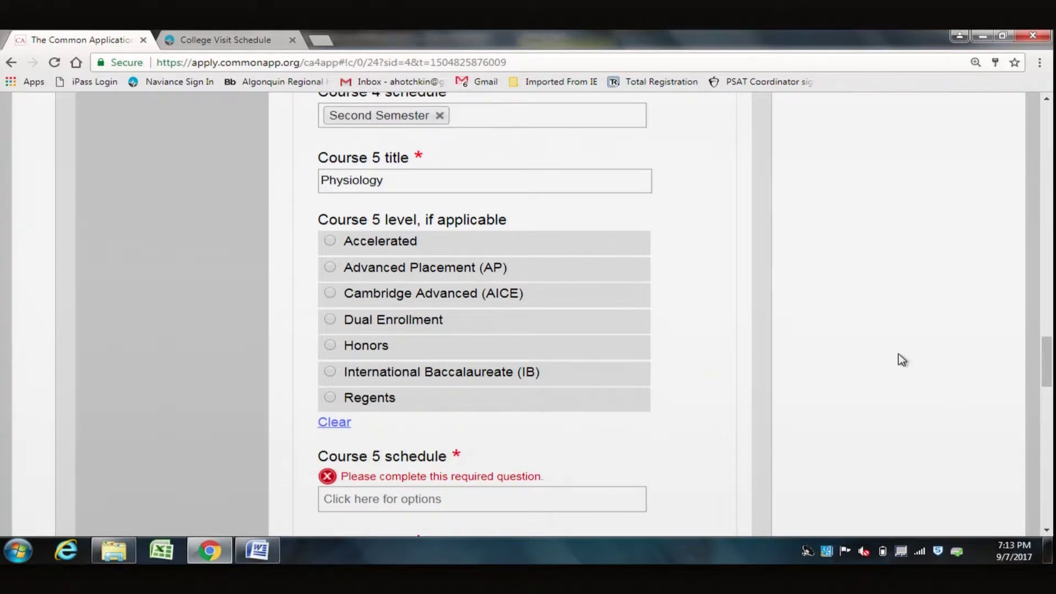
{"action": "scroll", "coordinate": [902, 360], "scroll_direction": "down", "scroll_amount": 2}
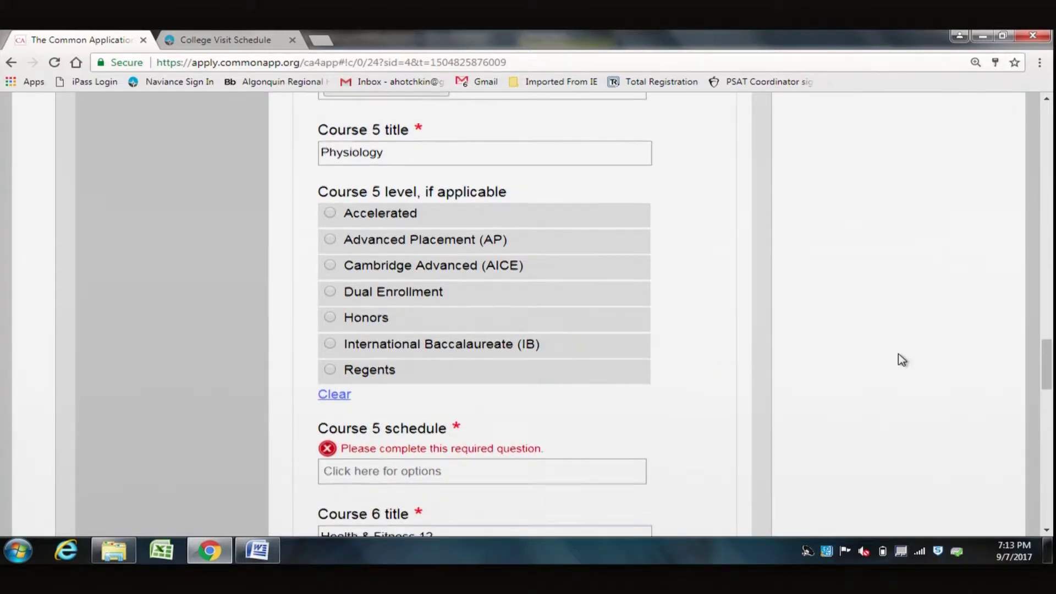
{"action": "left_click", "coordinate": [610, 423]}
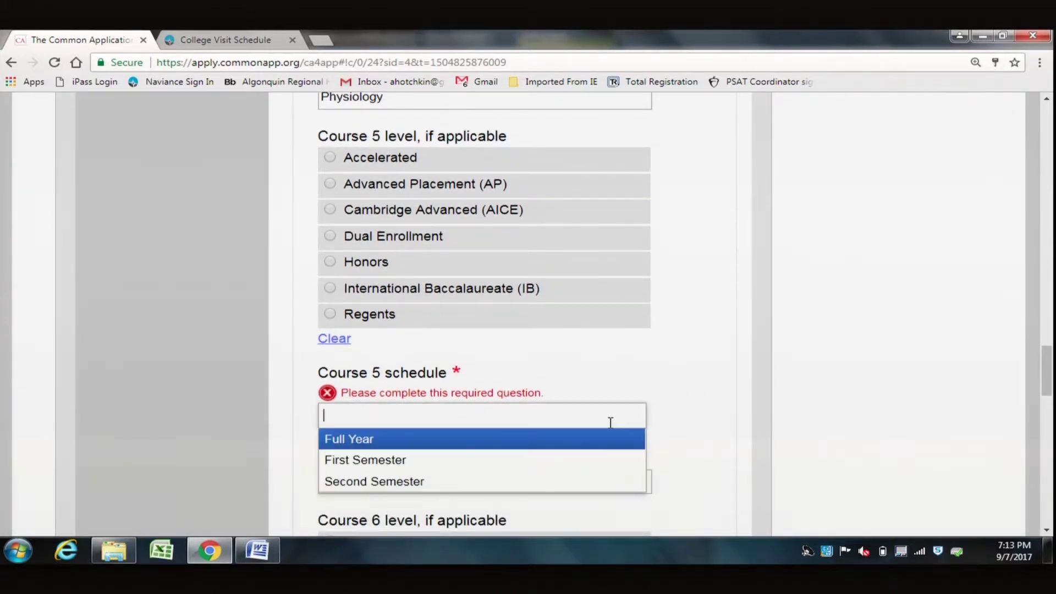
{"action": "left_click", "coordinate": [553, 443]}
Set the schedule of course 6, Health & Fitness 12, to Second Semester.
{"action": "scroll", "coordinate": [854, 356], "scroll_direction": "down", "scroll_amount": 4}
{"action": "scroll", "coordinate": [854, 356], "scroll_direction": "down", "scroll_amount": 2}
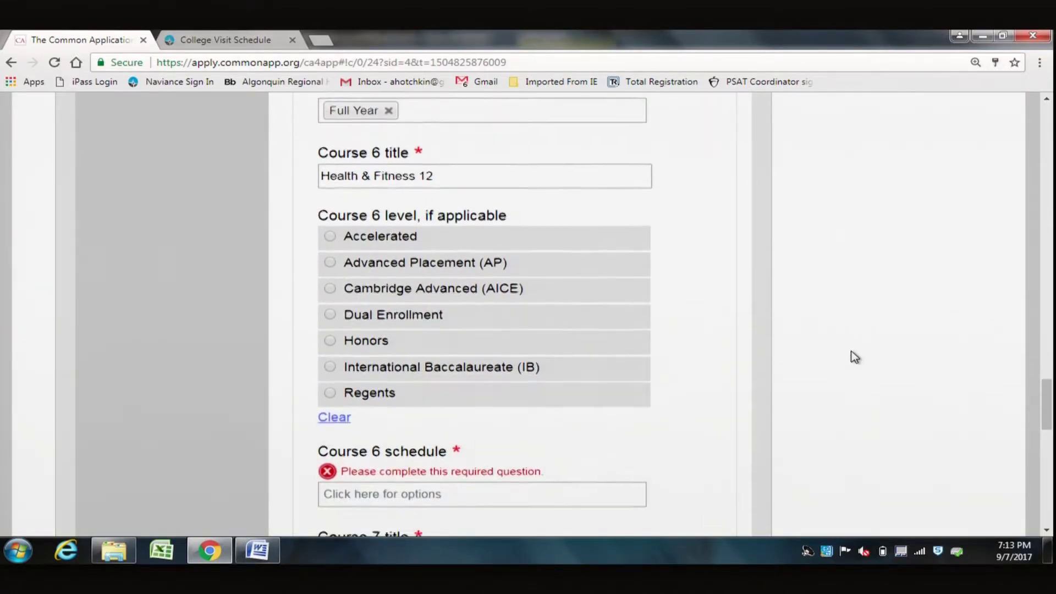
{"action": "left_click", "coordinate": [585, 450]}
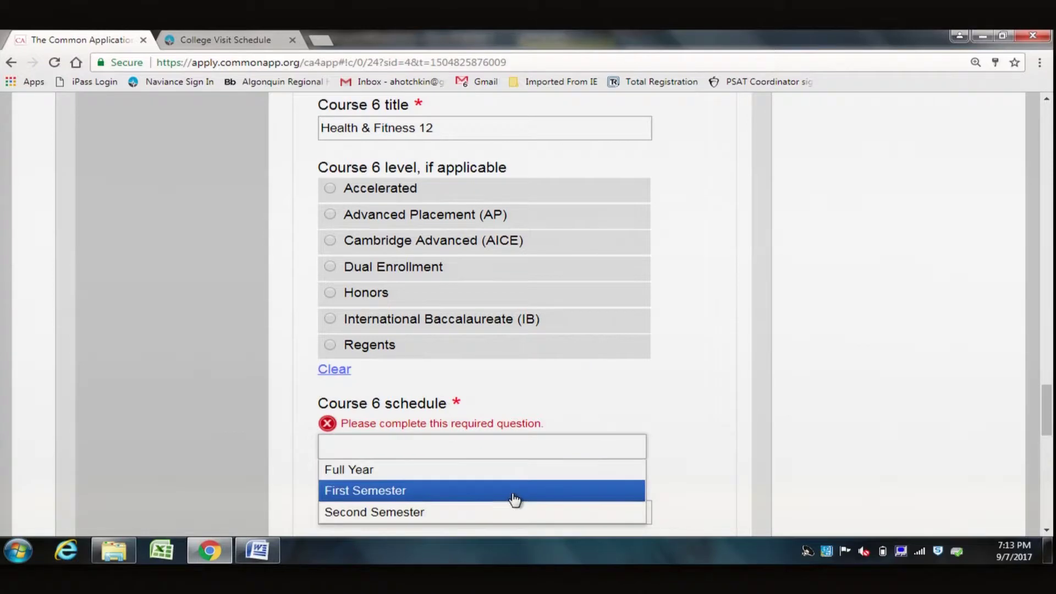
{"action": "left_click", "coordinate": [502, 514]}
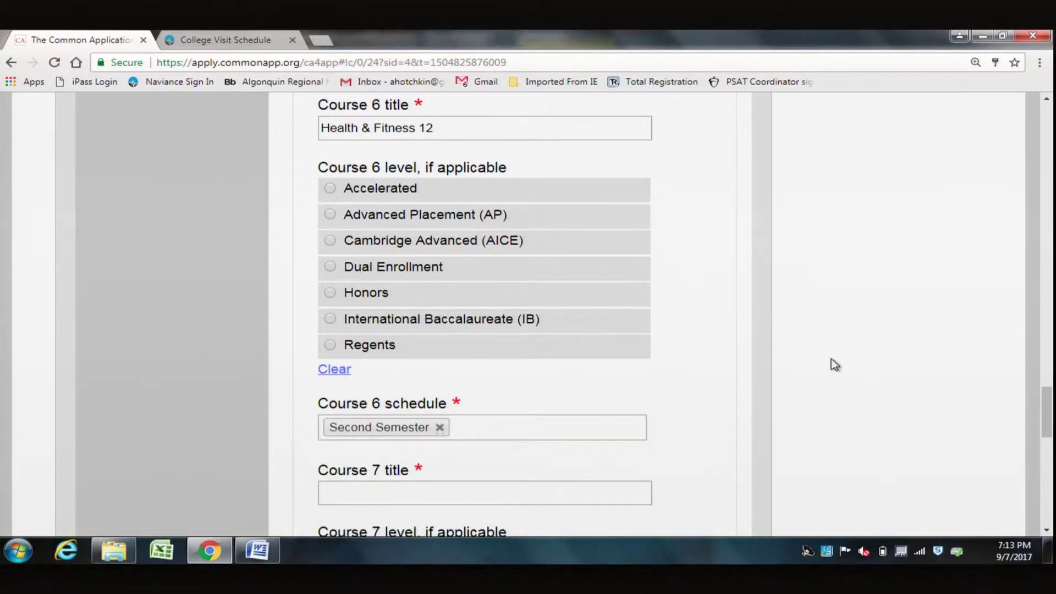
Leave course 7 blank and continue from the current year courses to the Honors subsection.
{"action": "scroll", "coordinate": [835, 364], "scroll_direction": "down", "scroll_amount": 2}
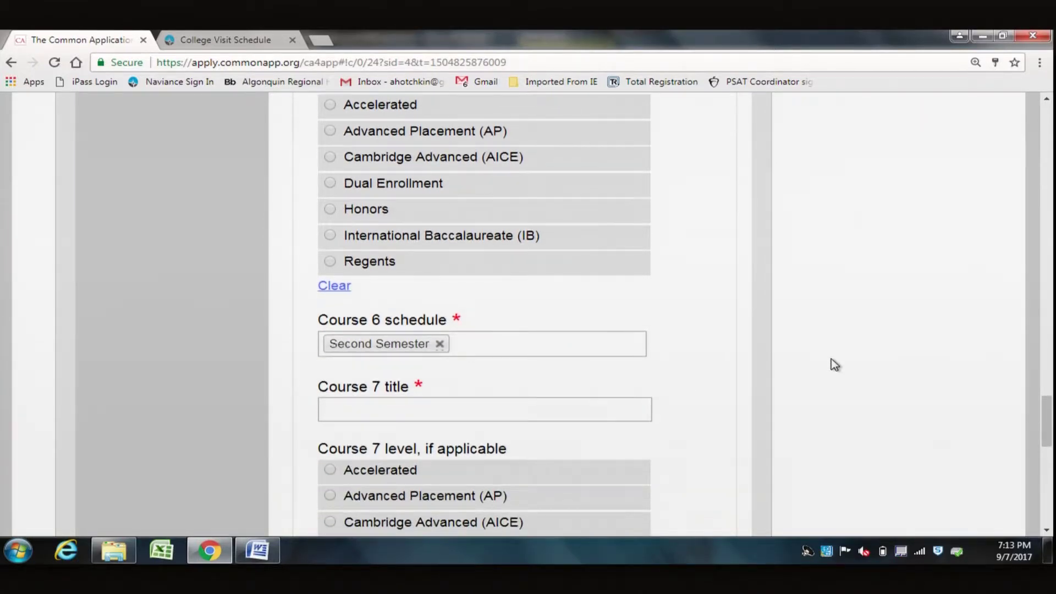
{"action": "scroll", "coordinate": [833, 364], "scroll_direction": "down", "scroll_amount": 7}
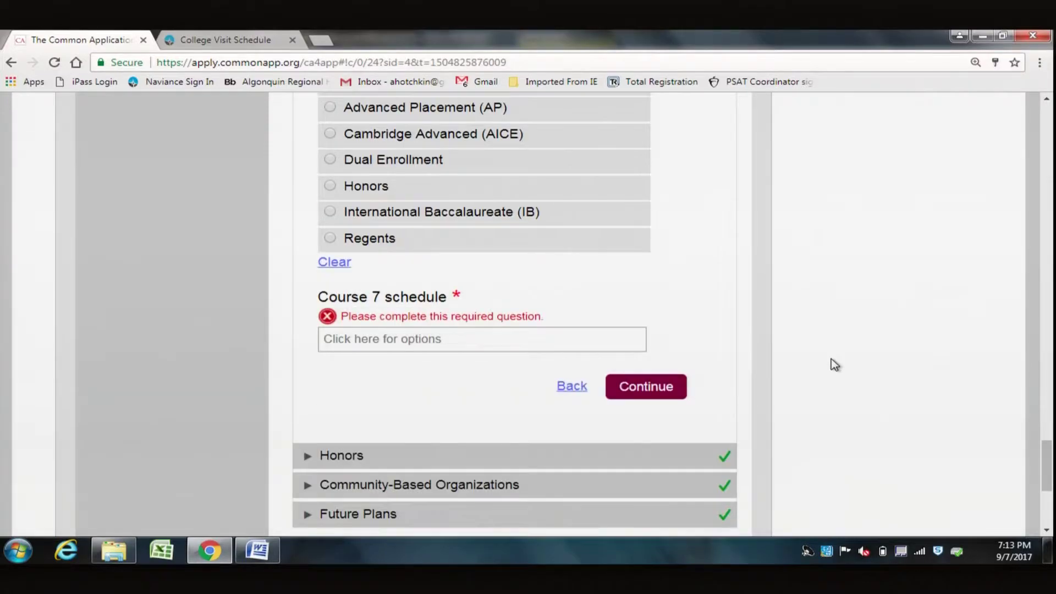
{"action": "left_click", "coordinate": [645, 384]}
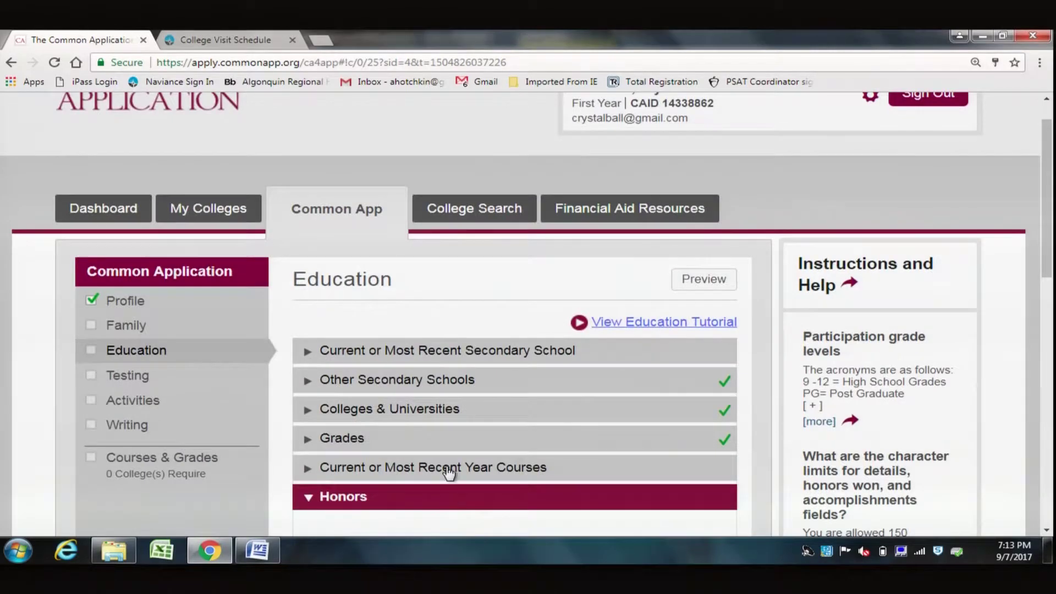
Reopen the current year courses, preview the Education section to check grades and courses by semester, and close the preview.
{"action": "left_click", "coordinate": [447, 468]}
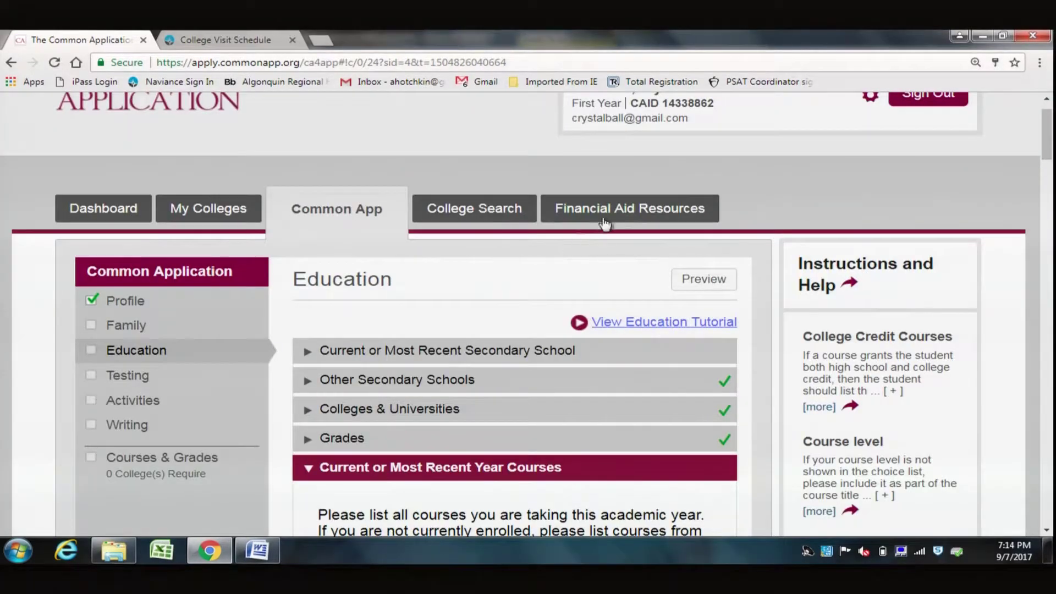
{"action": "left_click", "coordinate": [713, 285]}
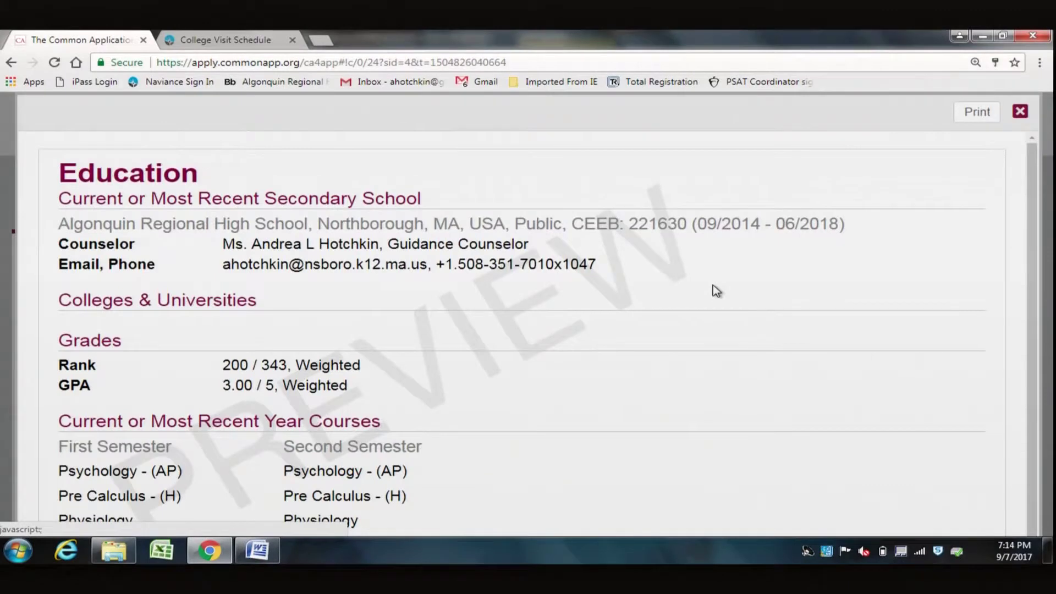
{"action": "left_click_drag", "start_coordinate": [1037, 176], "coordinate": [1039, 304]}
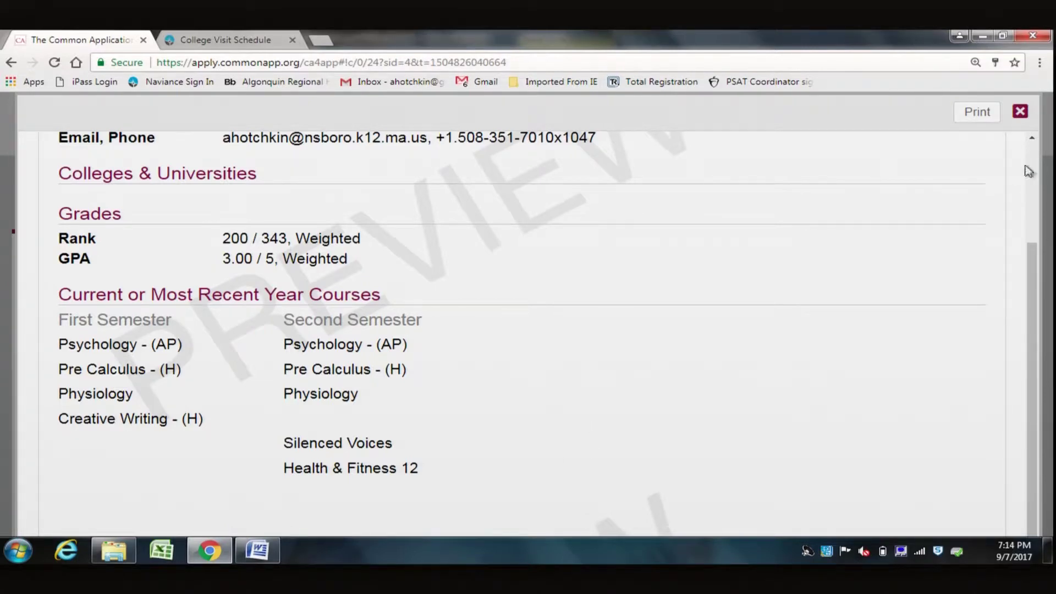
{"action": "left_click", "coordinate": [1020, 111]}
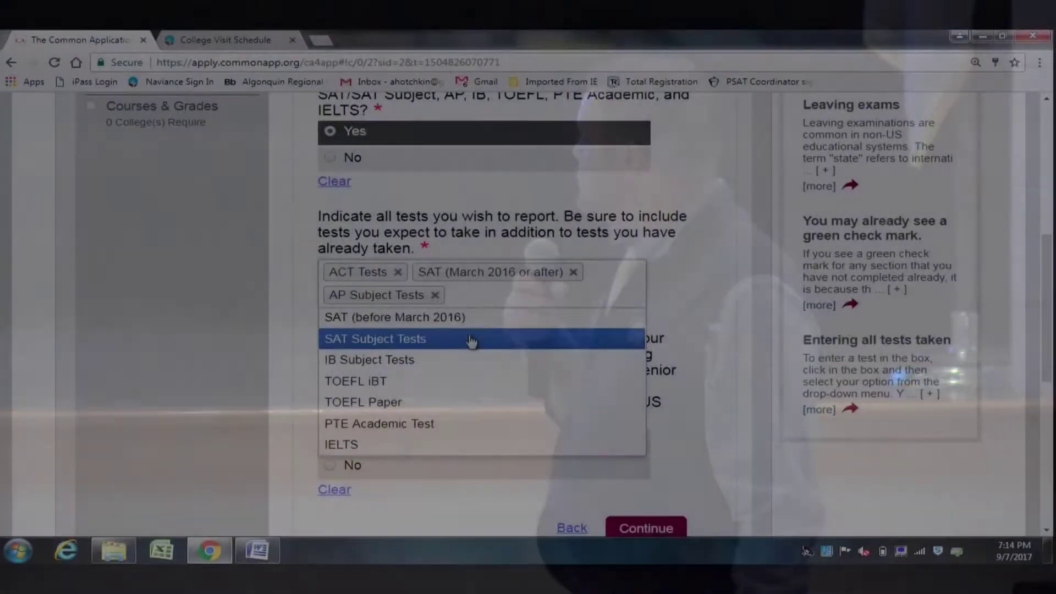
Add SAT Subject Tests to the tests to report, remove it again, and continue to the ACT Tests subsection.
{"action": "left_click", "coordinate": [472, 340]}
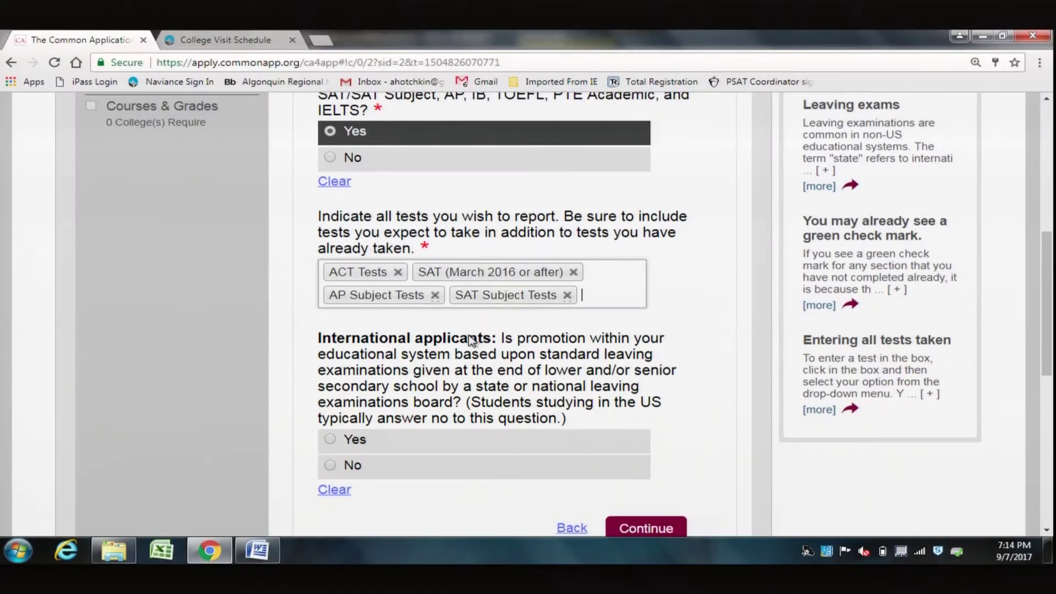
{"action": "left_click", "coordinate": [567, 295]}
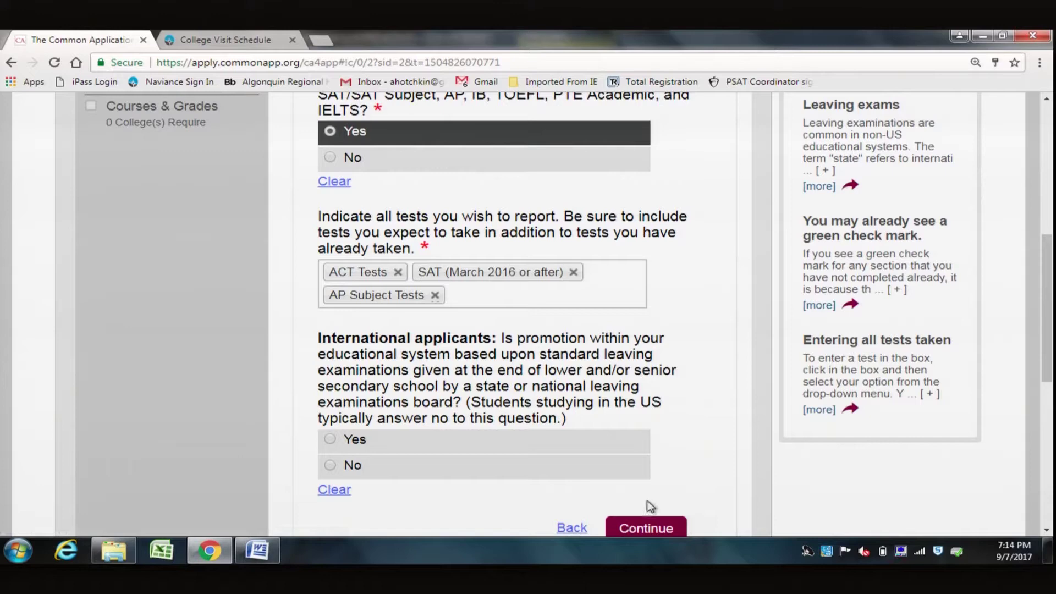
{"action": "left_click", "coordinate": [645, 525]}
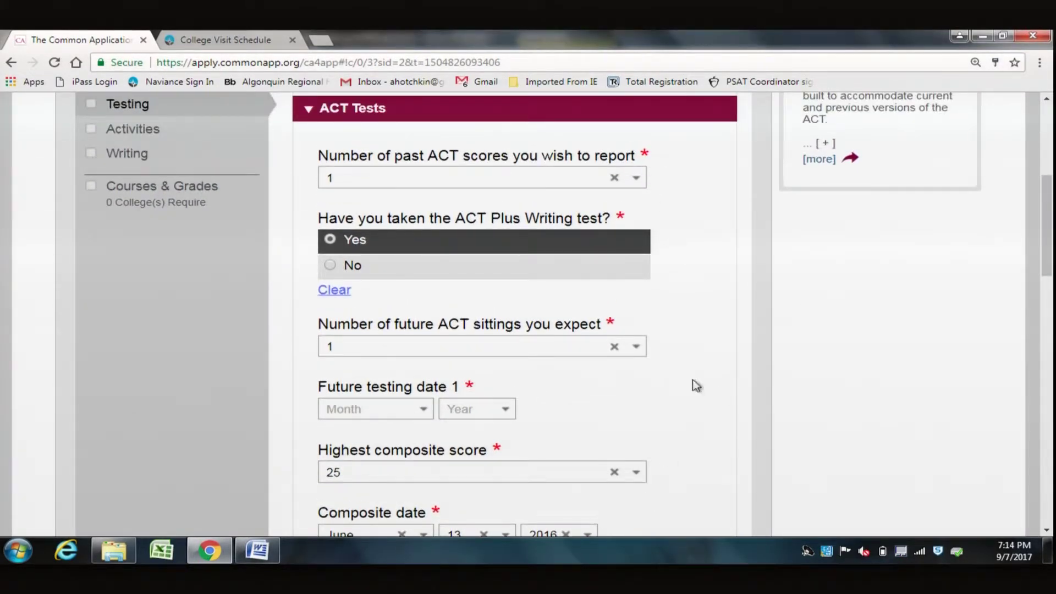
Look through the ACT Tests fields, and open the SAT (March 2016 or after) subsection to review its scores, sittings and test dates.
{"action": "left_click_drag", "start_coordinate": [1045, 224], "coordinate": [1046, 436]}
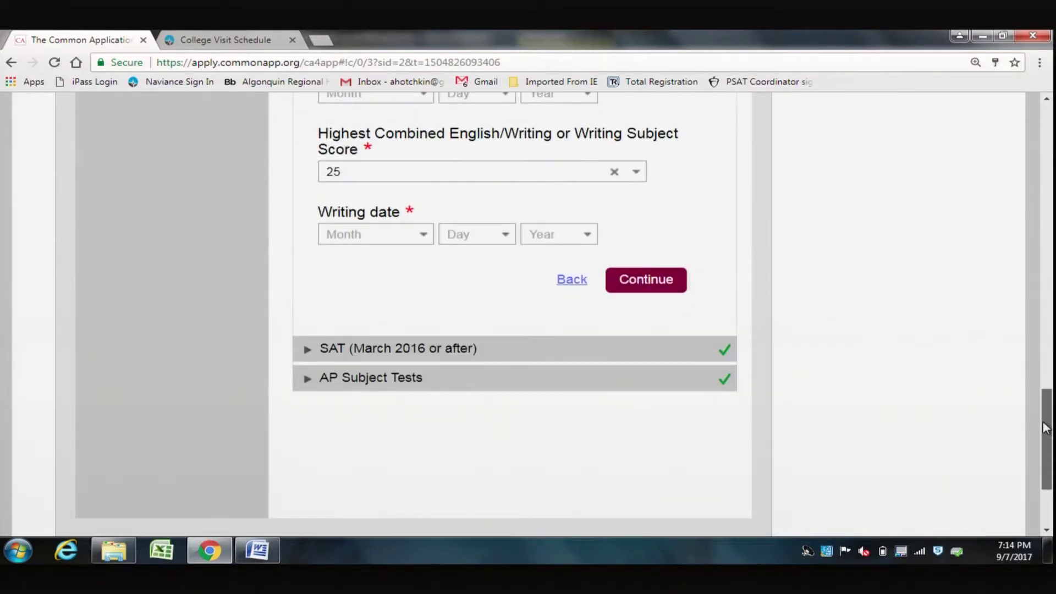
{"action": "left_click", "coordinate": [414, 347]}
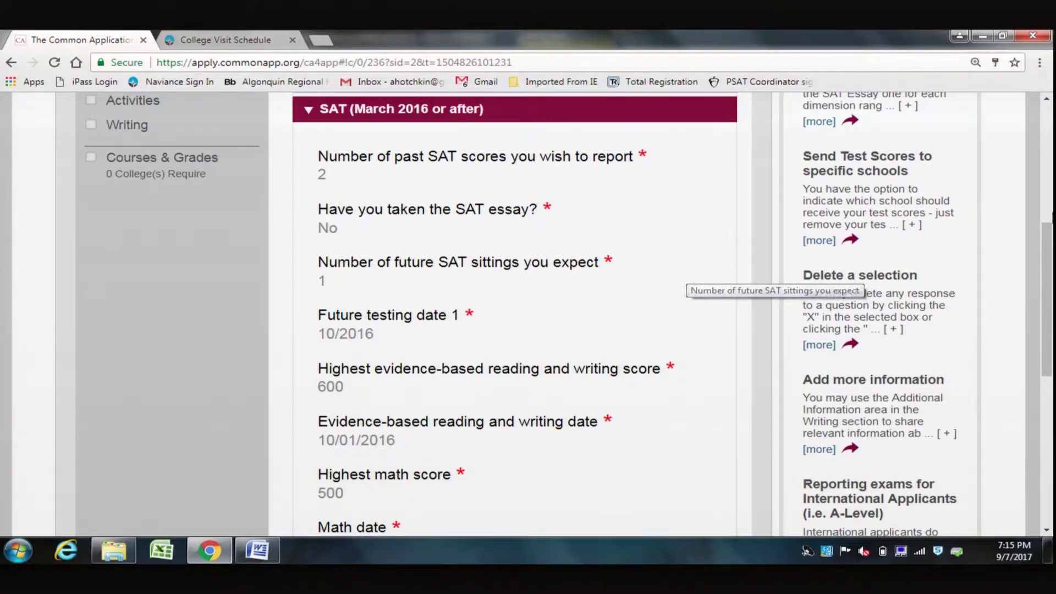
{"action": "left_click_drag", "start_coordinate": [1044, 248], "coordinate": [1050, 269]}
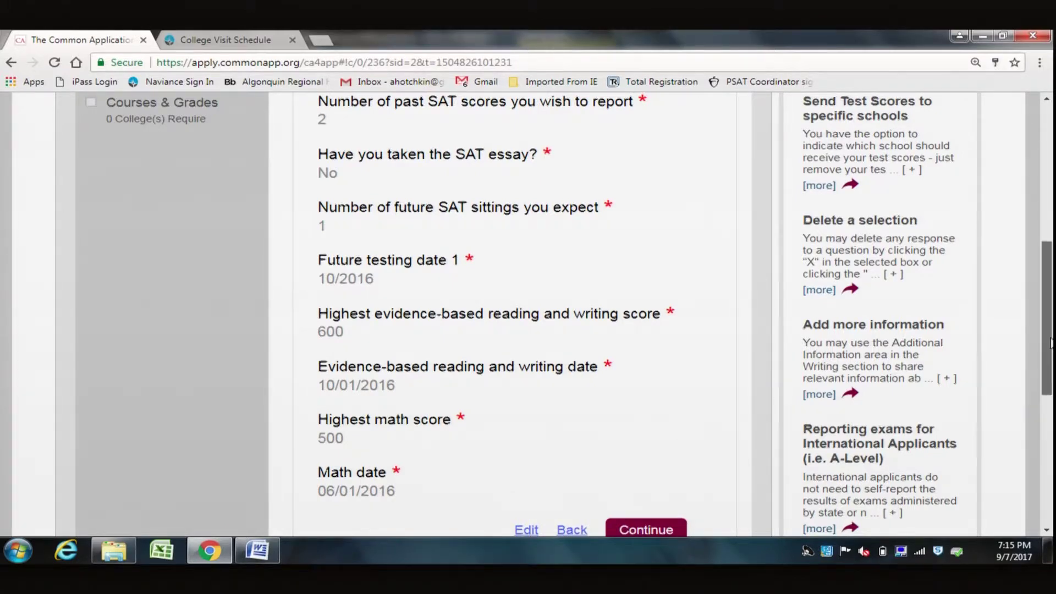
{"action": "left_click_drag", "start_coordinate": [1050, 341], "coordinate": [1050, 350]}
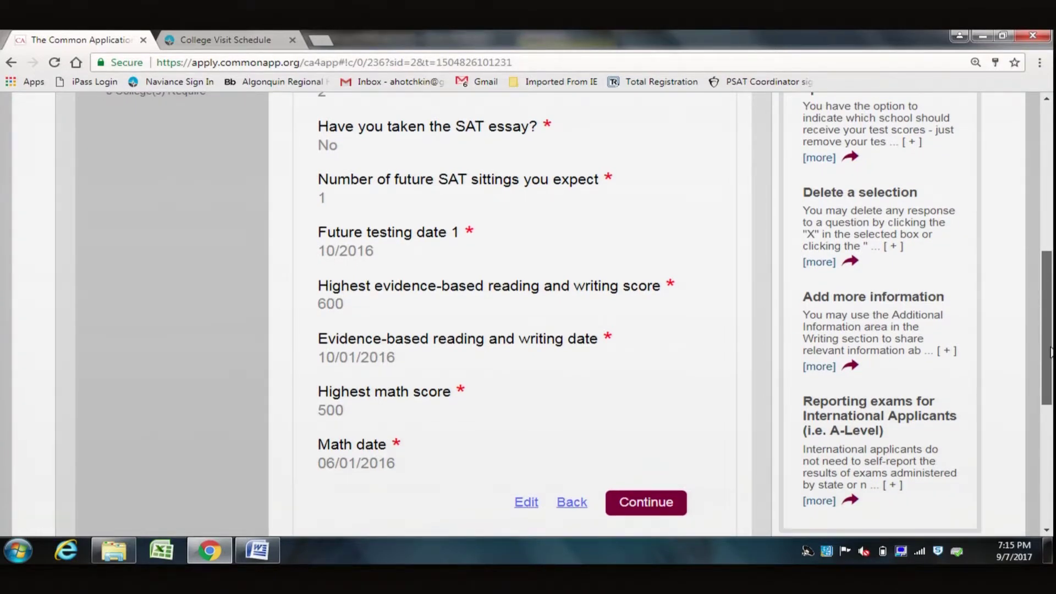
{"action": "left_click_drag", "start_coordinate": [1050, 351], "coordinate": [1051, 373]}
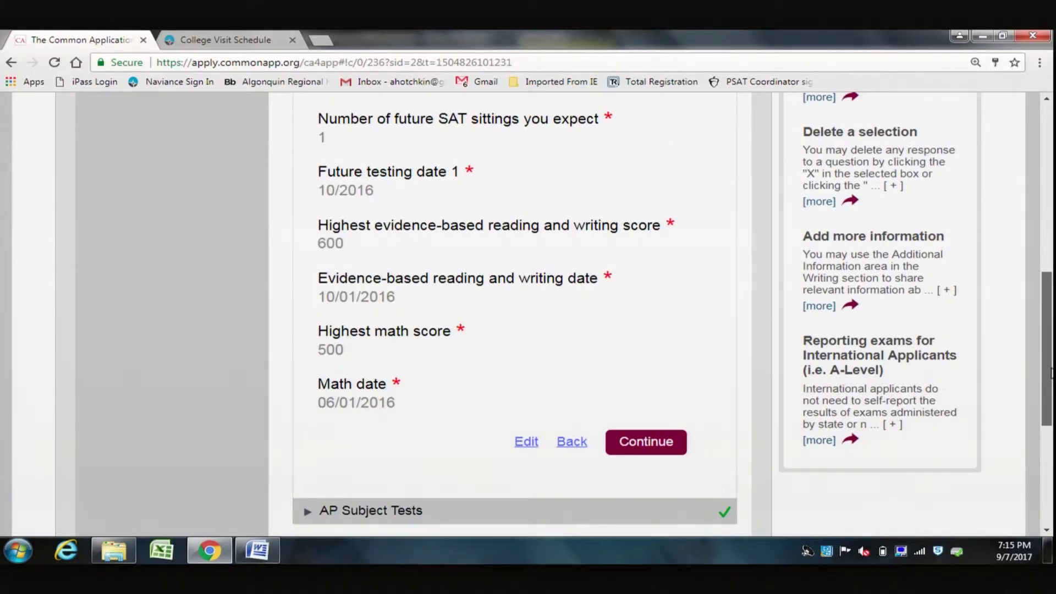
{"action": "left_click_drag", "start_coordinate": [1050, 373], "coordinate": [1050, 349]}
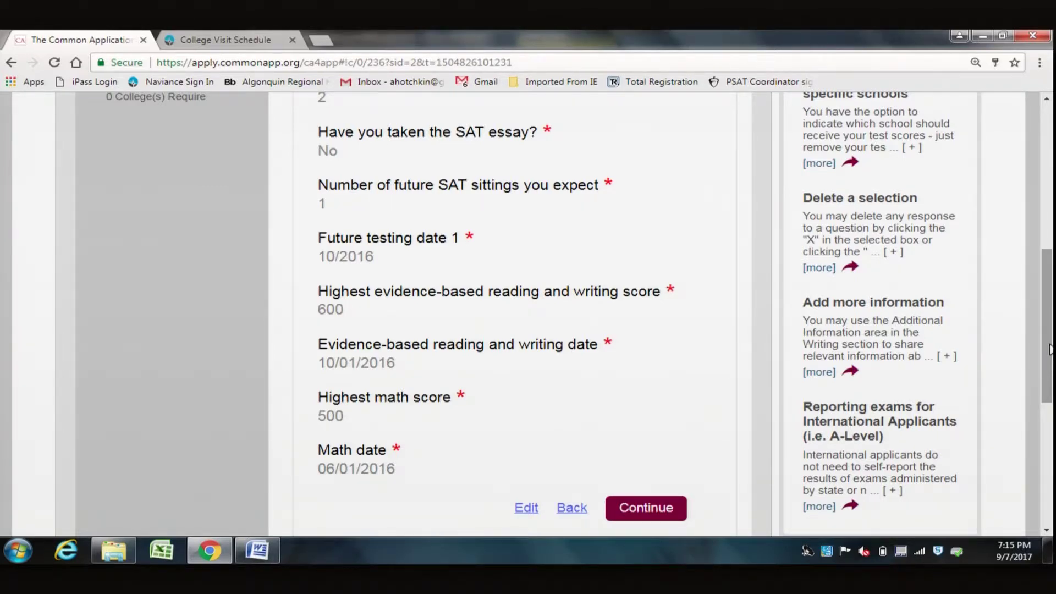
Check the rest of the reported SAT scores and dates, and open the AP Subject Tests subsection for editing.
{"action": "left_click_drag", "start_coordinate": [1050, 350], "coordinate": [1051, 379]}
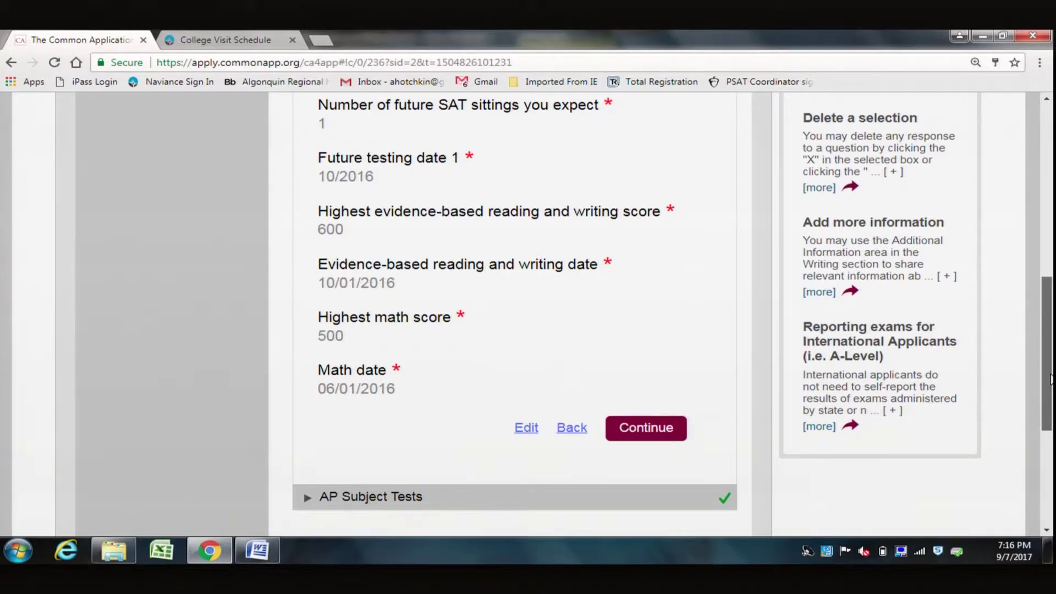
{"action": "left_click_drag", "start_coordinate": [1050, 379], "coordinate": [1050, 394]}
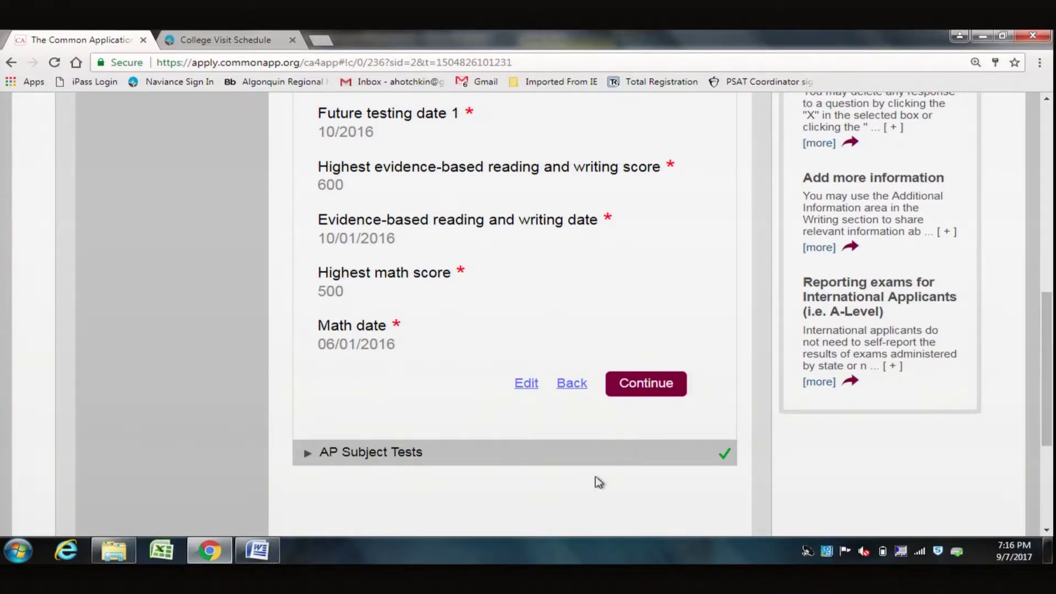
{"action": "left_click", "coordinate": [600, 453]}
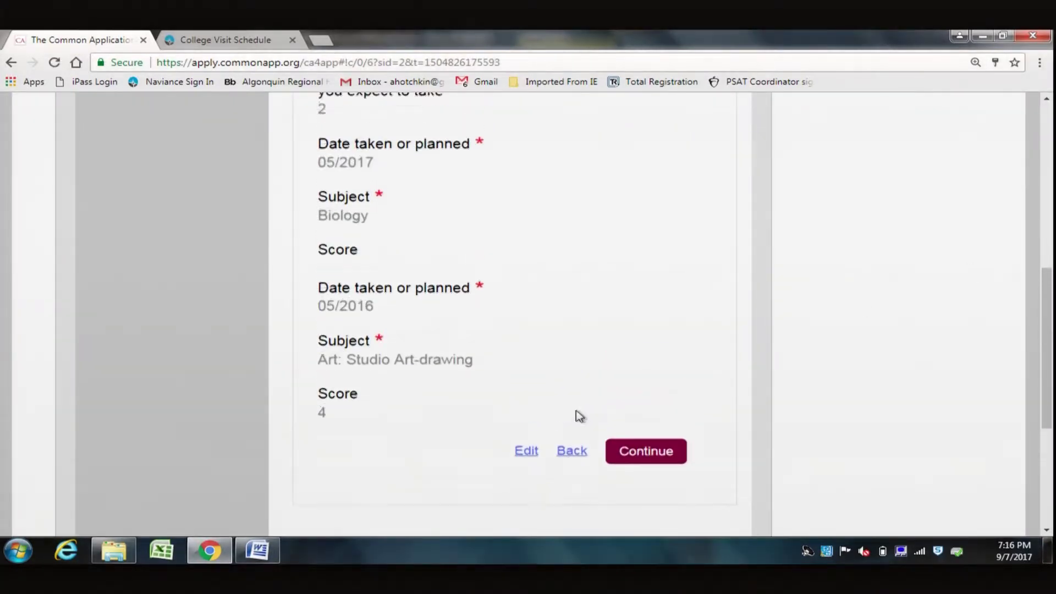
{"action": "left_click", "coordinate": [526, 531]}
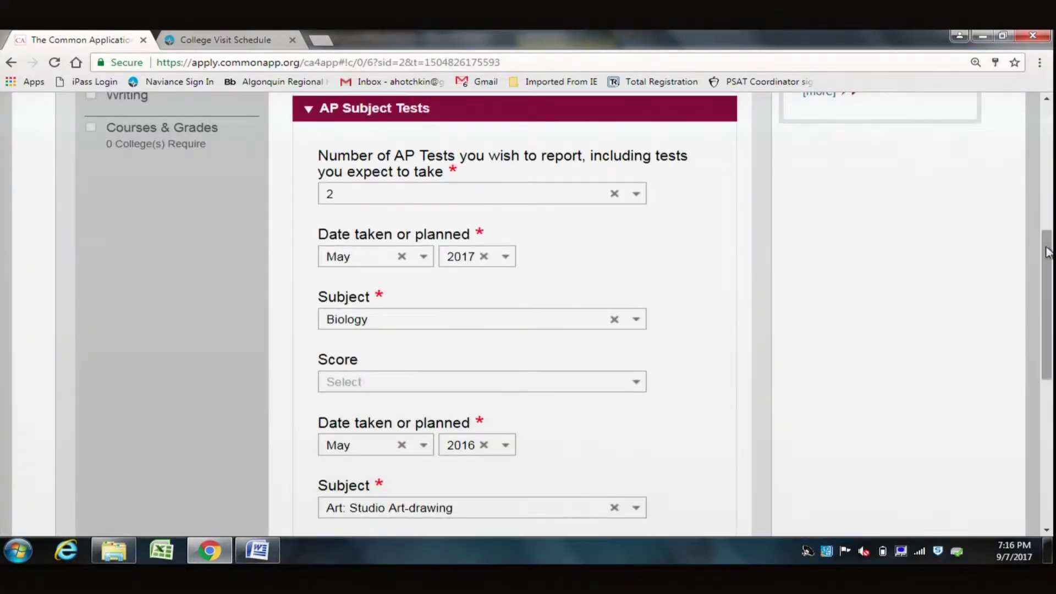
Go to the Activities section and open Activity 1 for editing.
{"action": "scroll", "coordinate": [962, 180], "scroll_direction": "up", "scroll_amount": 3}
{"action": "left_click", "coordinate": [137, 204]}
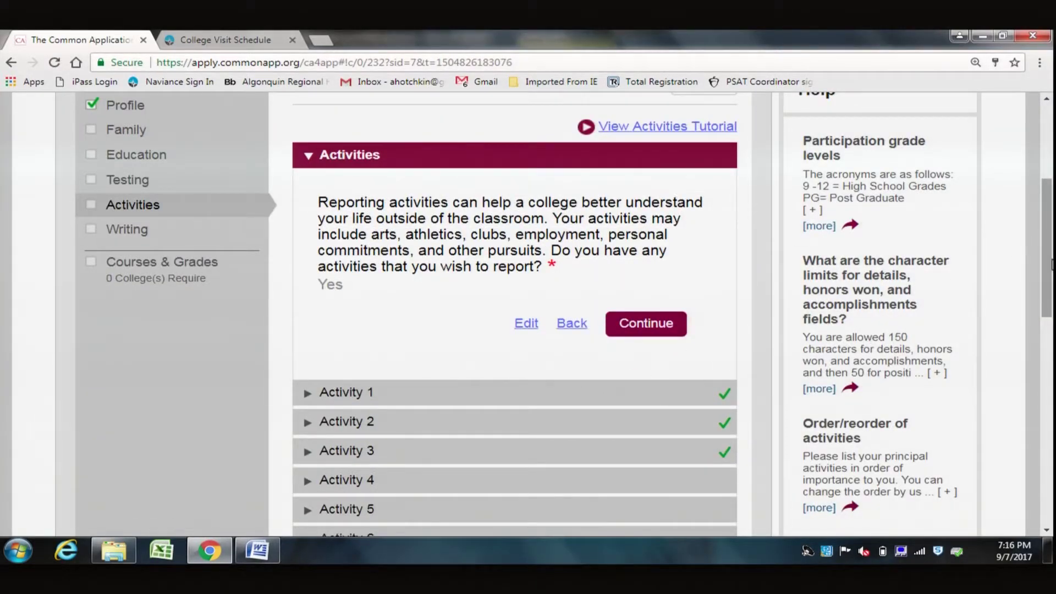
{"action": "scroll", "coordinate": [574, 394], "scroll_direction": "down", "scroll_amount": 3}
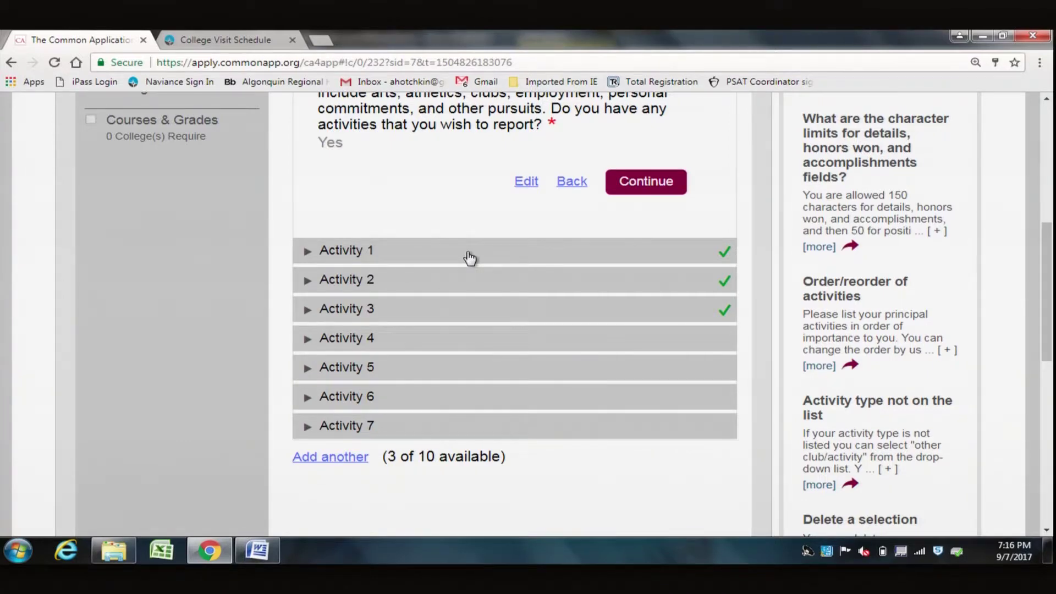
{"action": "left_click", "coordinate": [469, 257]}
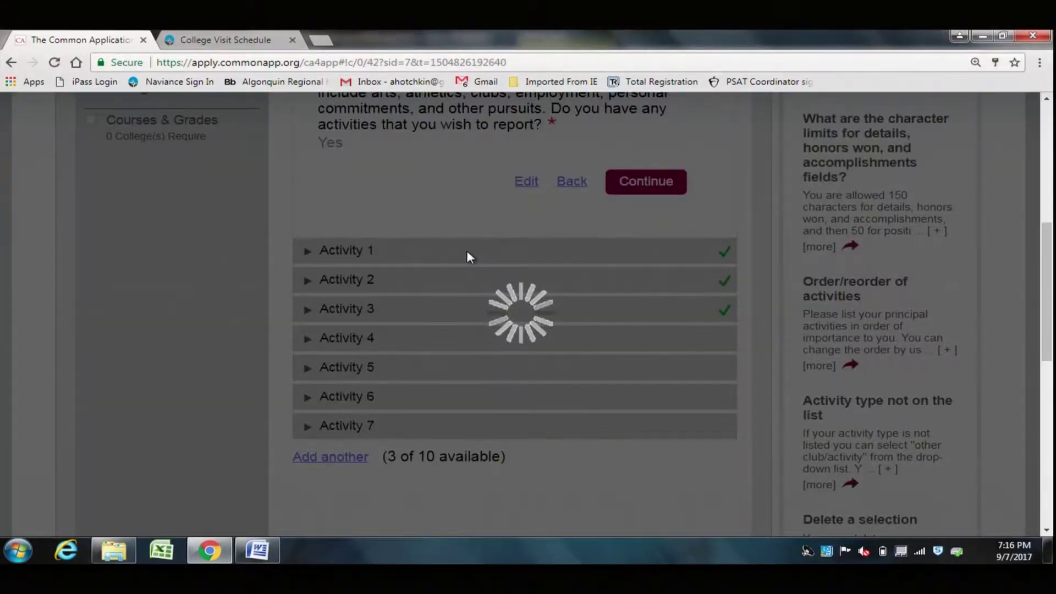
{"action": "scroll", "coordinate": [469, 257], "scroll_direction": "down", "scroll_amount": 5}
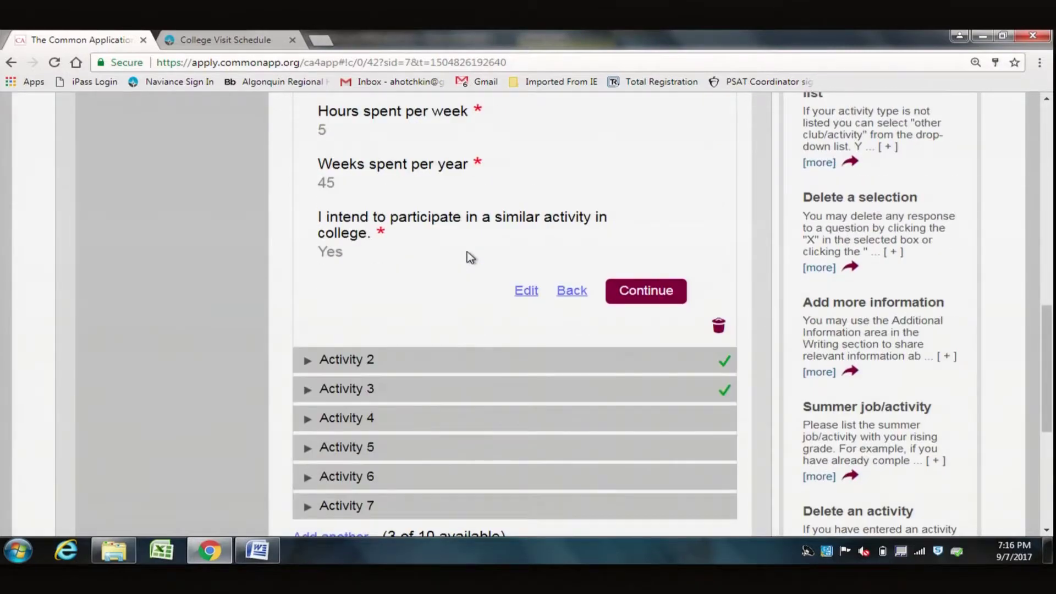
{"action": "left_click", "coordinate": [527, 294]}
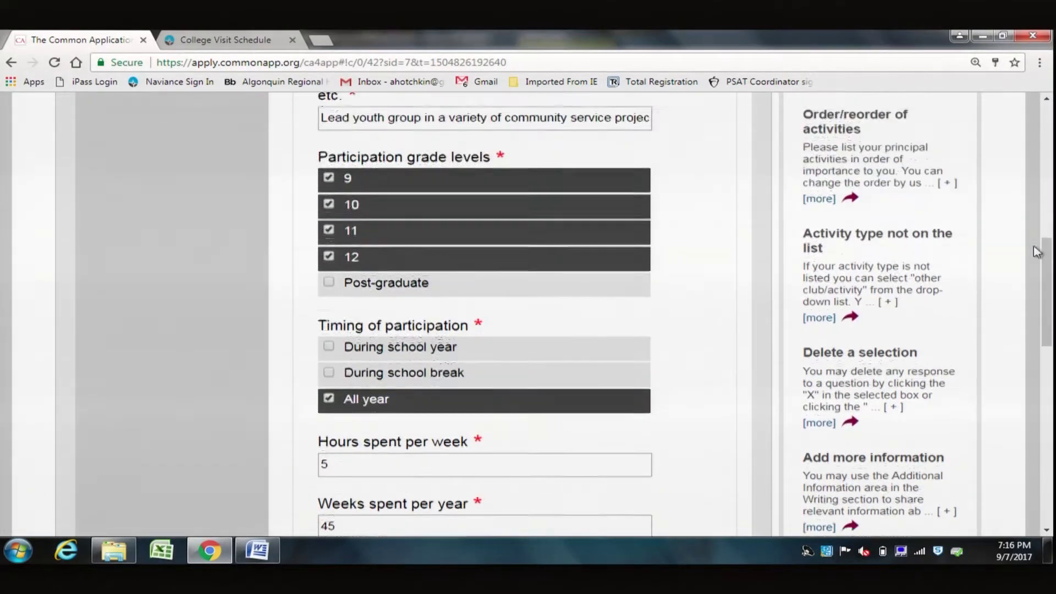
Review Activity 1's activity type, leadership position, description and participation grade levels.
{"action": "left_click_drag", "start_coordinate": [1048, 275], "coordinate": [1048, 268]}
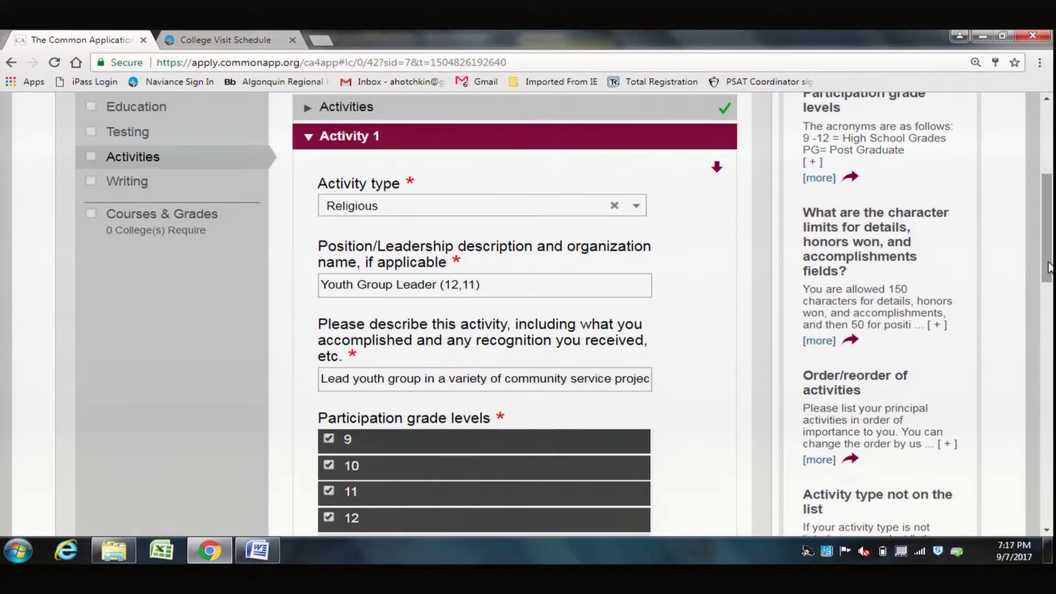
{"action": "left_click_drag", "start_coordinate": [1048, 268], "coordinate": [1049, 269]}
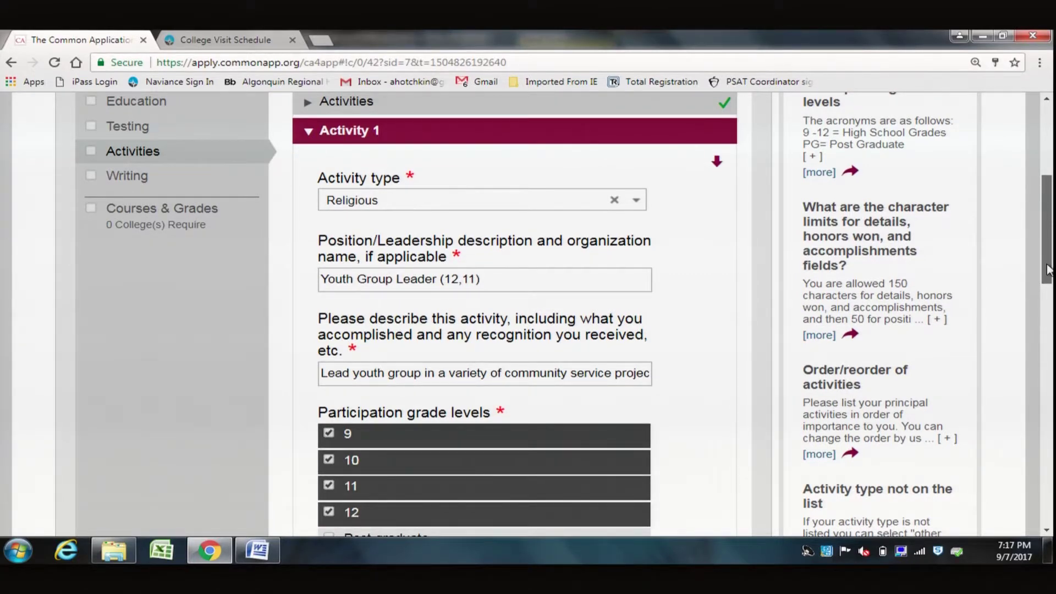
{"action": "left_click_drag", "start_coordinate": [1049, 269], "coordinate": [1047, 278]}
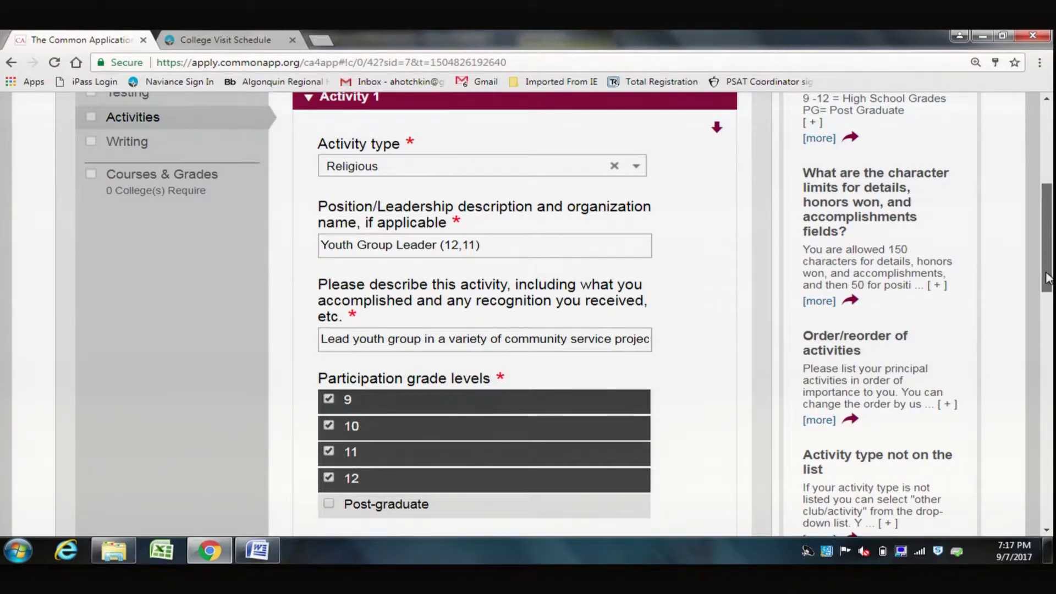
{"action": "left_click_drag", "start_coordinate": [1047, 278], "coordinate": [1048, 278]}
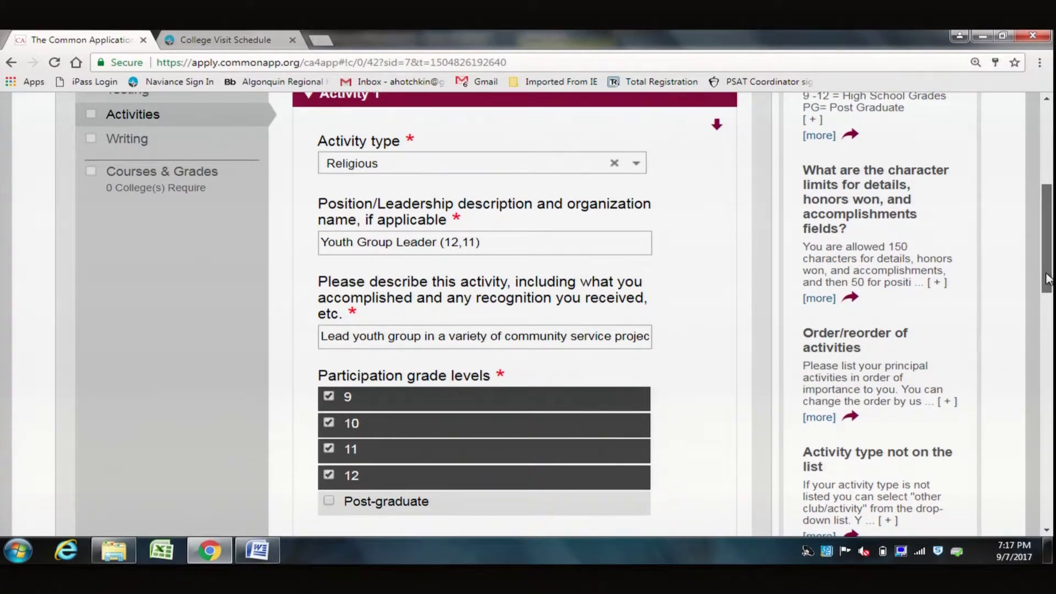
{"action": "left_click_drag", "start_coordinate": [1048, 278], "coordinate": [1048, 275]}
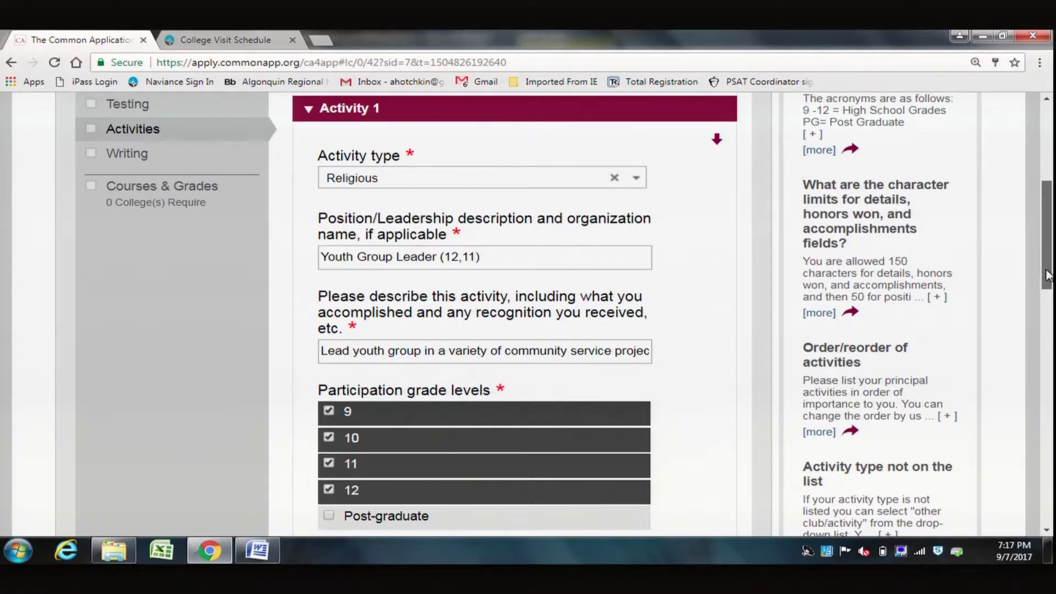
Open Activity 4, the paid cashier job at Stop & Shop, and move it up to the Activity 2 position.
{"action": "left_click_drag", "start_coordinate": [1046, 273], "coordinate": [1034, 444]}
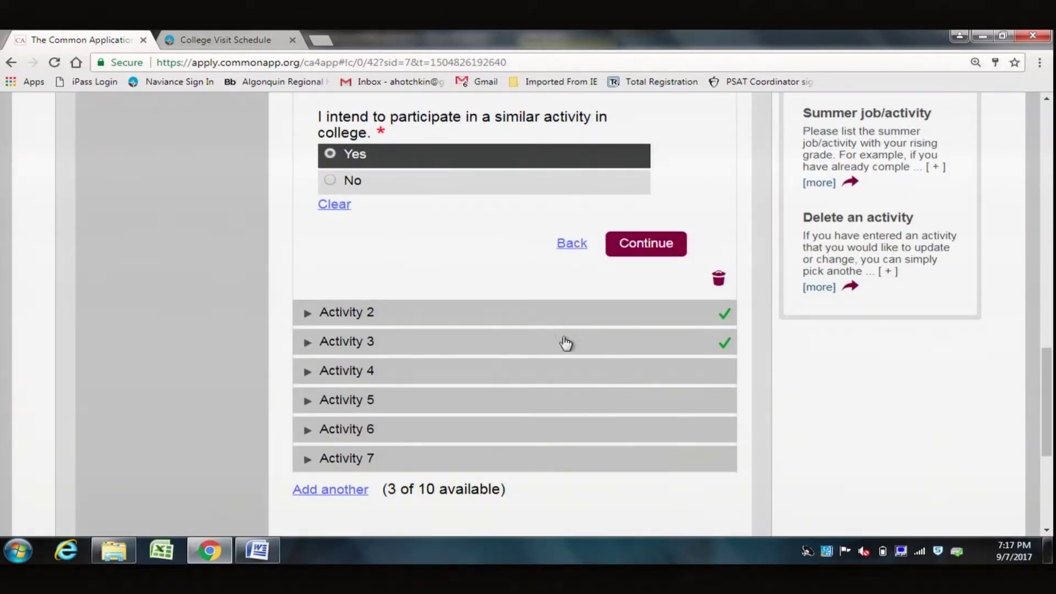
{"action": "left_click", "coordinate": [569, 367]}
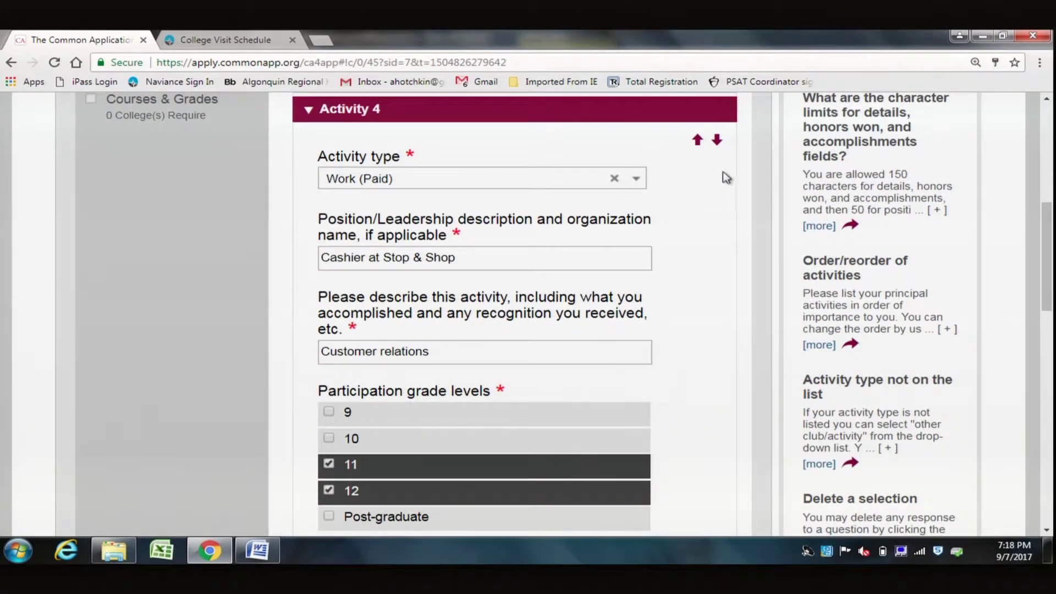
{"action": "left_click", "coordinate": [698, 141]}
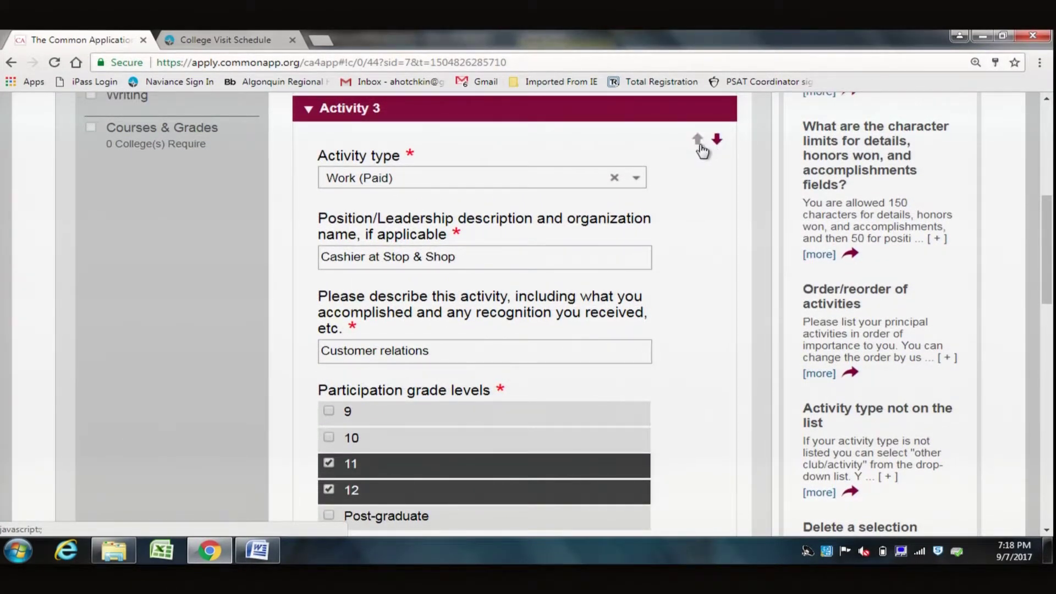
{"action": "left_click", "coordinate": [698, 142]}
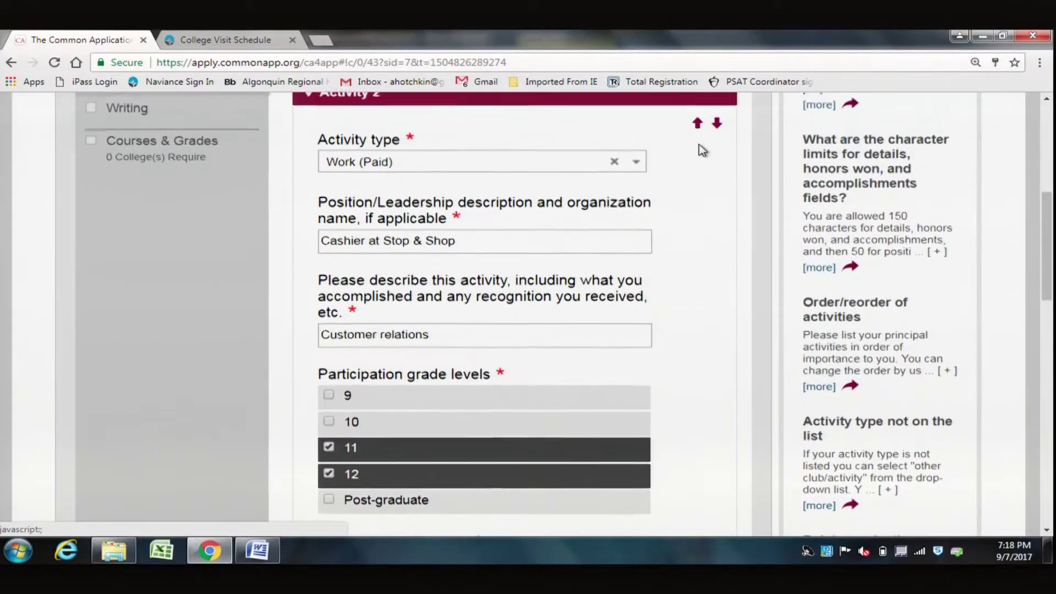
{"action": "left_click", "coordinate": [698, 142]}
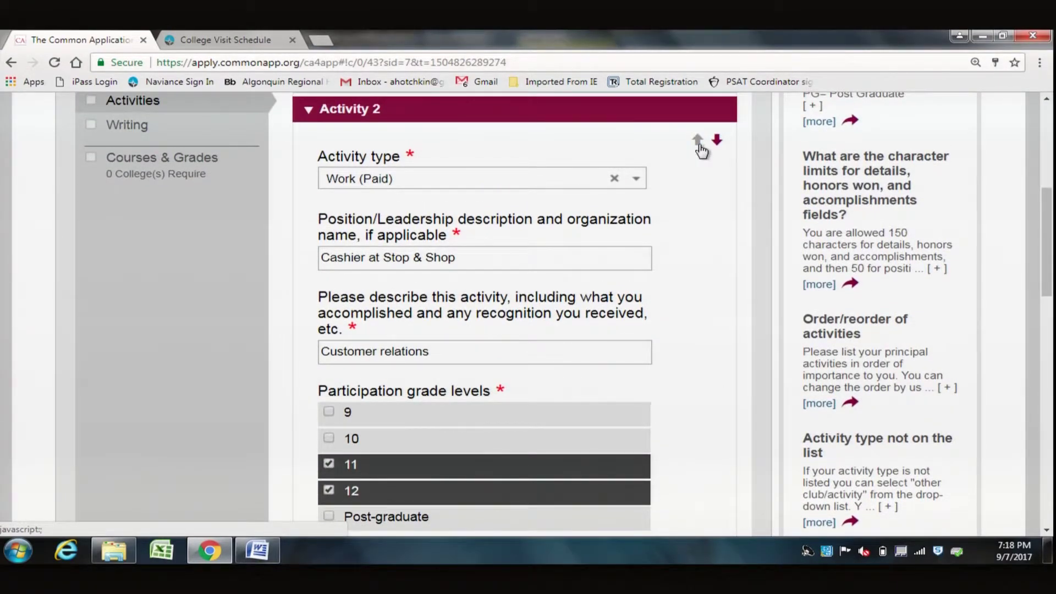
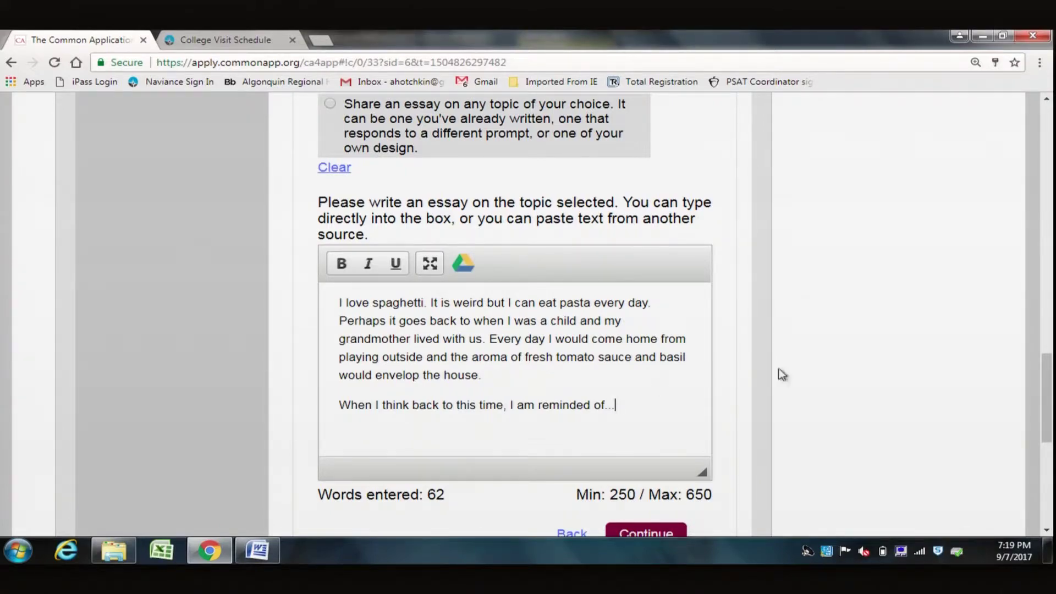
Preview the Writing section to check the personal essay, and close the preview.
{"action": "left_click_drag", "start_coordinate": [1046, 372], "coordinate": [1046, 159]}
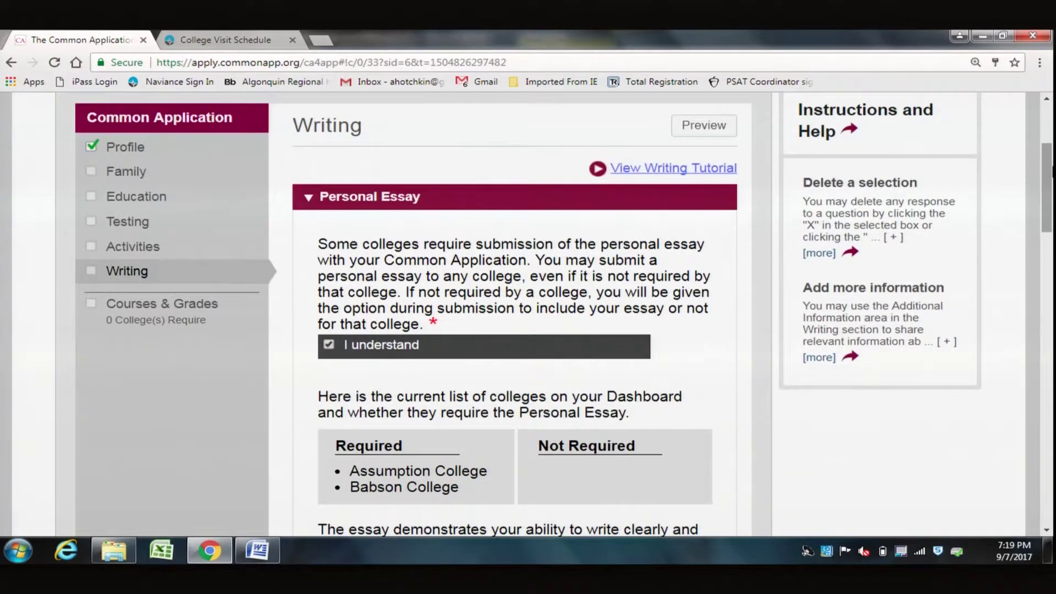
{"action": "left_click", "coordinate": [704, 130]}
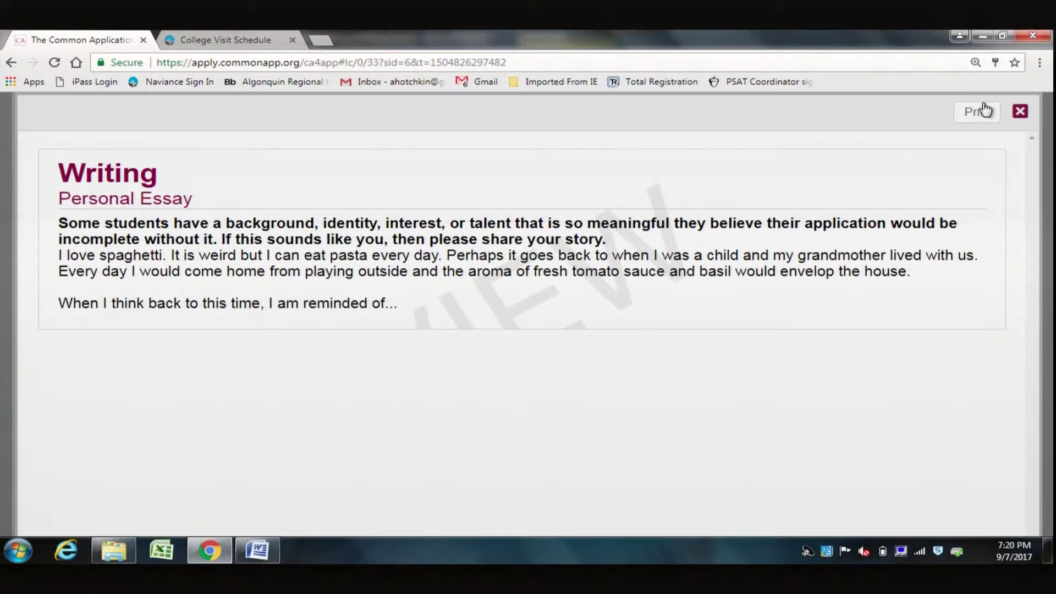
{"action": "left_click", "coordinate": [1021, 114]}
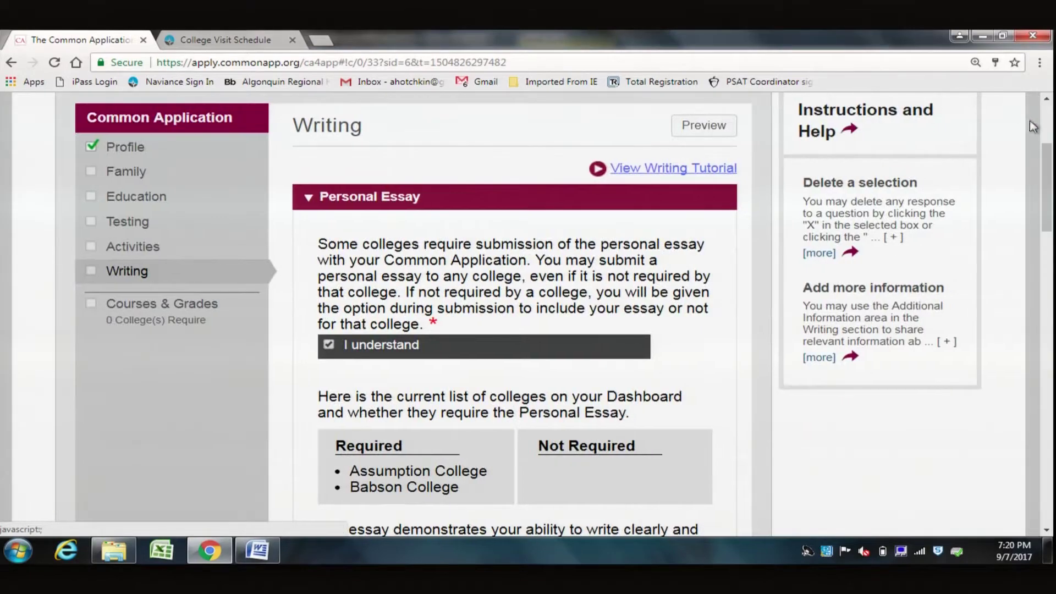
Open the Disciplinary History subsection and answer Yes to the school disciplinary violation question.
{"action": "left_click_drag", "start_coordinate": [1047, 168], "coordinate": [1037, 286]}
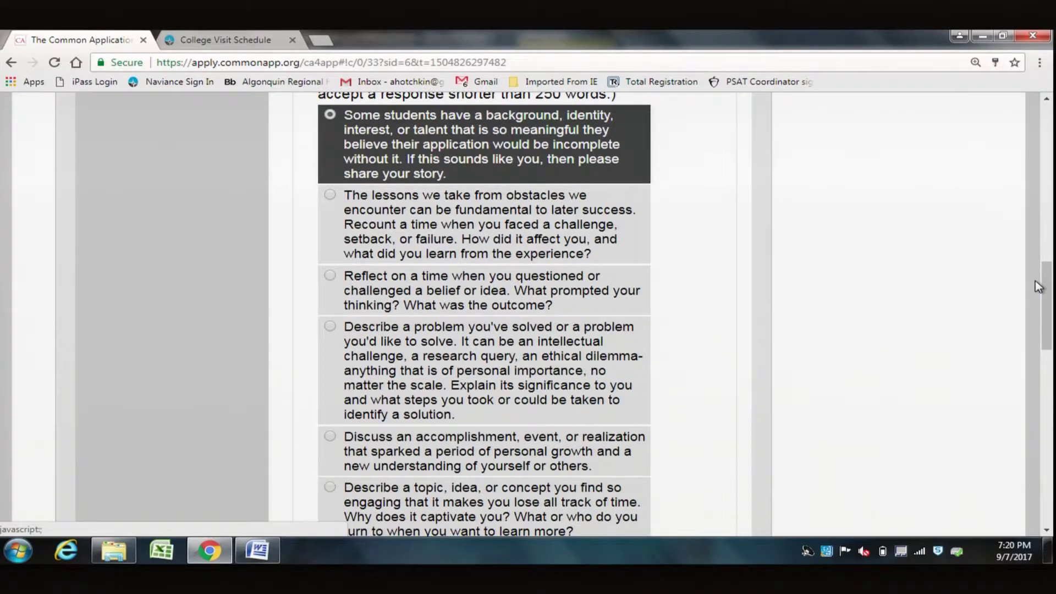
{"action": "left_click_drag", "start_coordinate": [1048, 289], "coordinate": [1030, 438]}
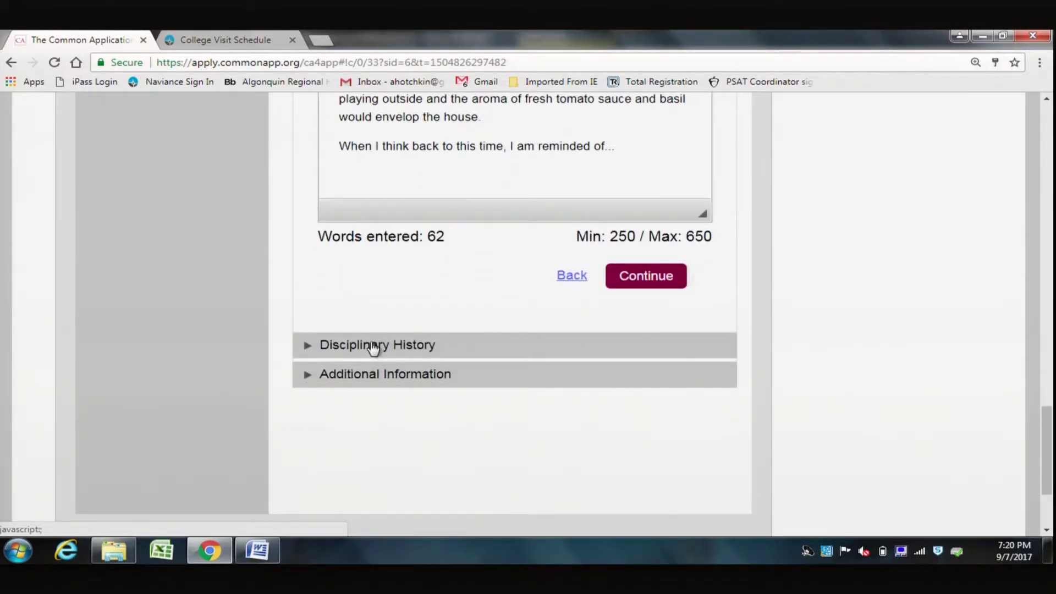
{"action": "left_click", "coordinate": [373, 346]}
{"action": "scroll", "coordinate": [372, 345], "scroll_direction": "up", "scroll_amount": 4}
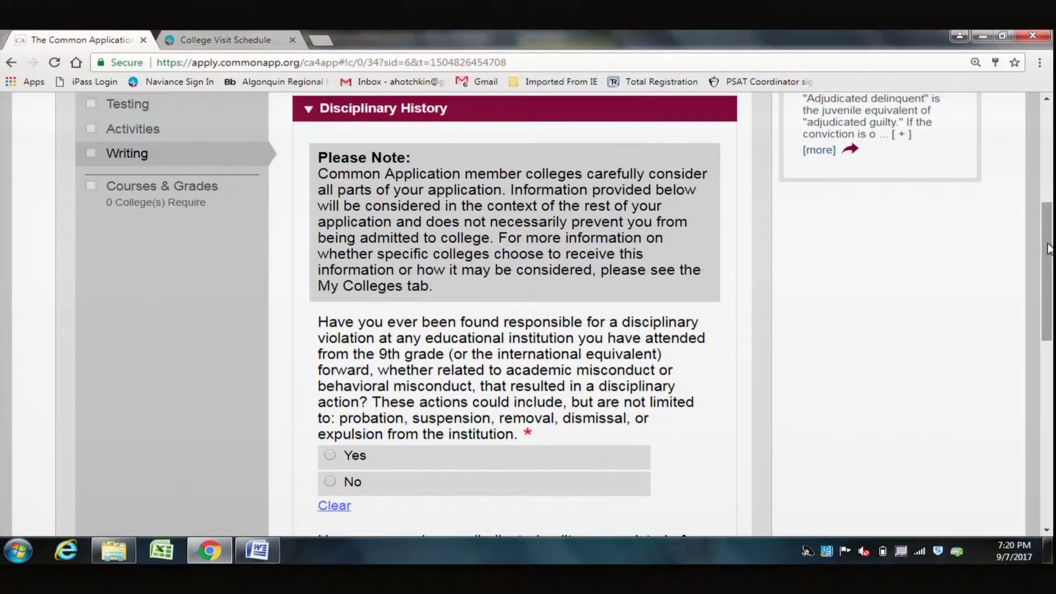
{"action": "left_click_drag", "start_coordinate": [1047, 248], "coordinate": [1051, 293]}
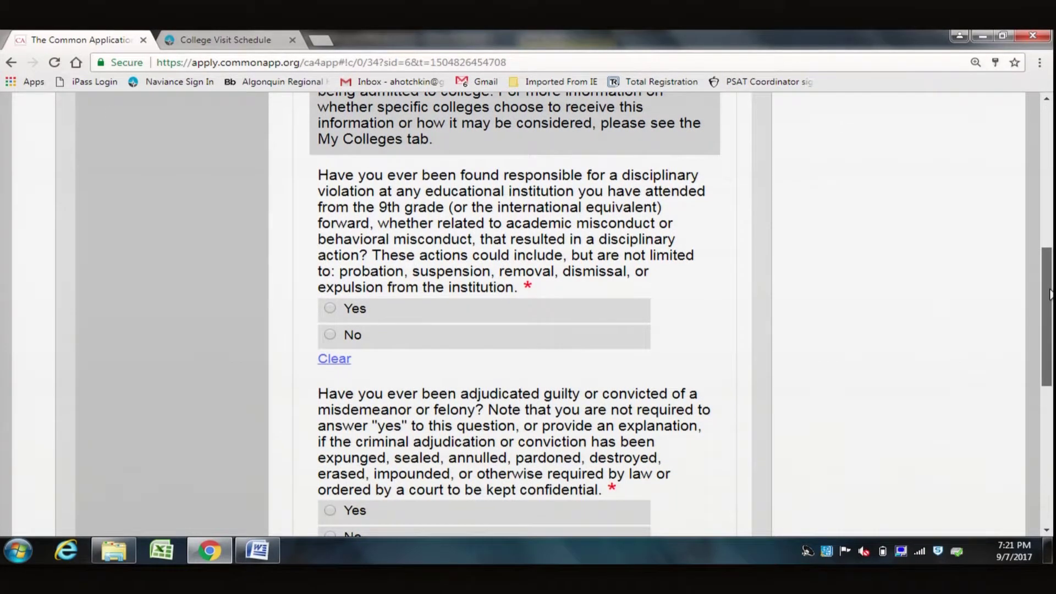
{"action": "left_click", "coordinate": [331, 309]}
{"action": "left_click_drag", "start_coordinate": [1051, 324], "coordinate": [1051, 375]}
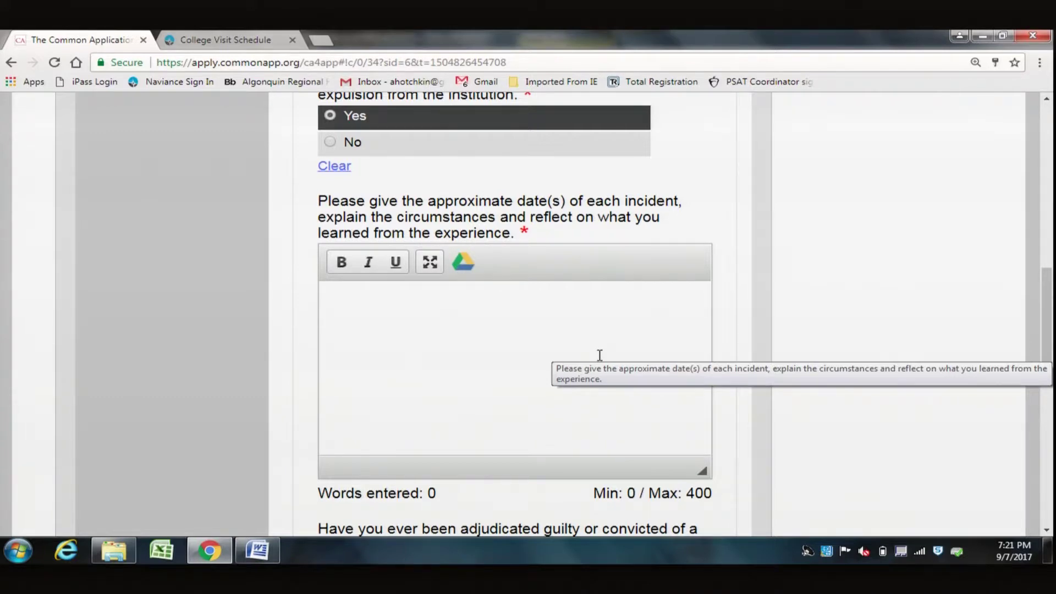
Look over the criminal conviction question, and open Additional Information to examine its question, text box and word limit.
{"action": "left_click_drag", "start_coordinate": [1047, 327], "coordinate": [1047, 432]}
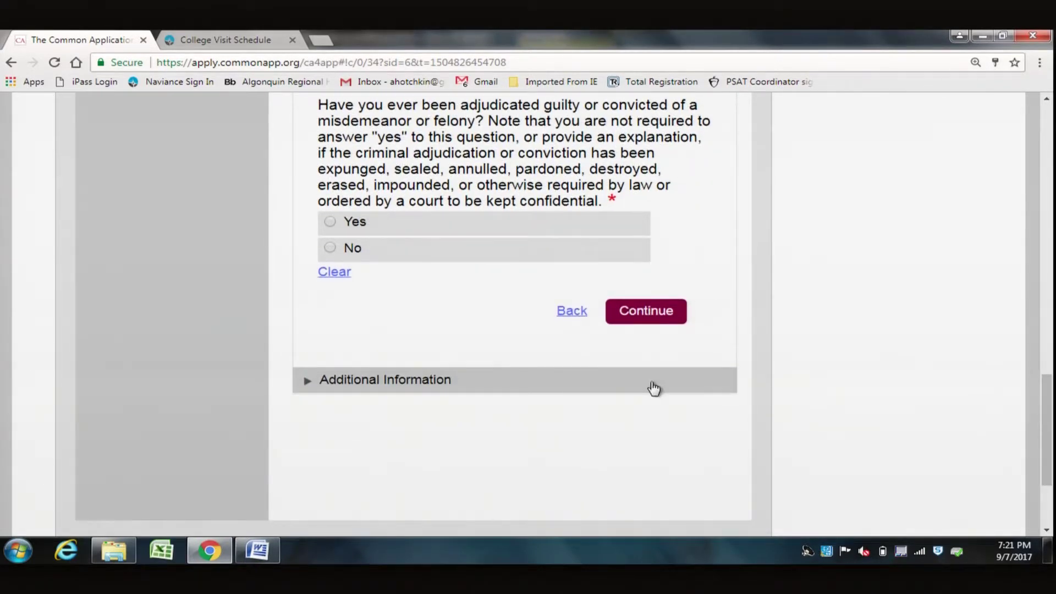
{"action": "left_click", "coordinate": [377, 382]}
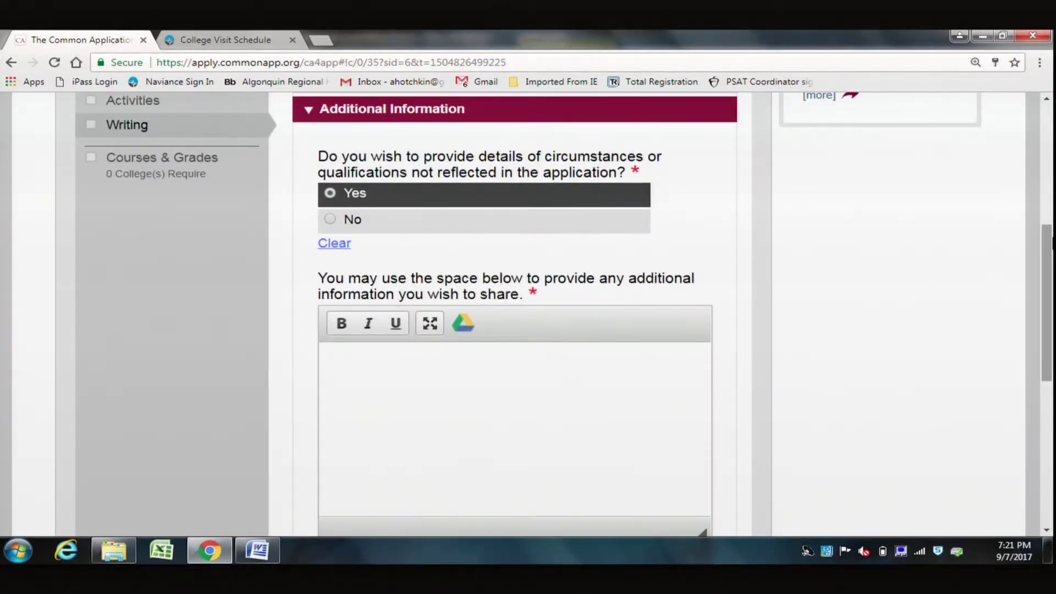
{"action": "left_click_drag", "start_coordinate": [1049, 255], "coordinate": [1049, 268]}
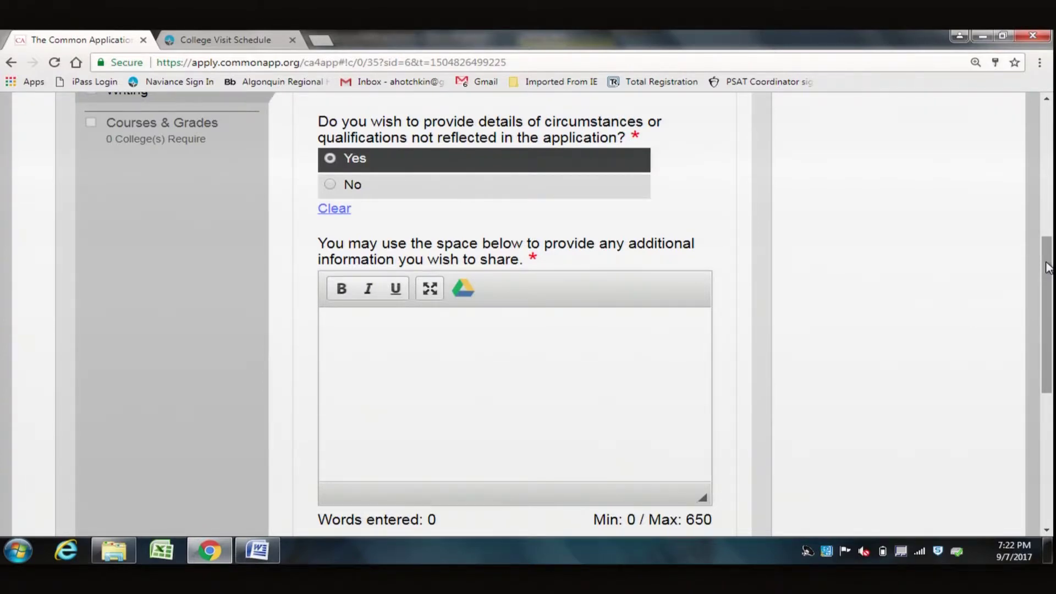
Switch to My Colleges and open the Recommenders and FERPA page for Assumption College.
{"action": "left_click_drag", "start_coordinate": [1048, 269], "coordinate": [1050, 165]}
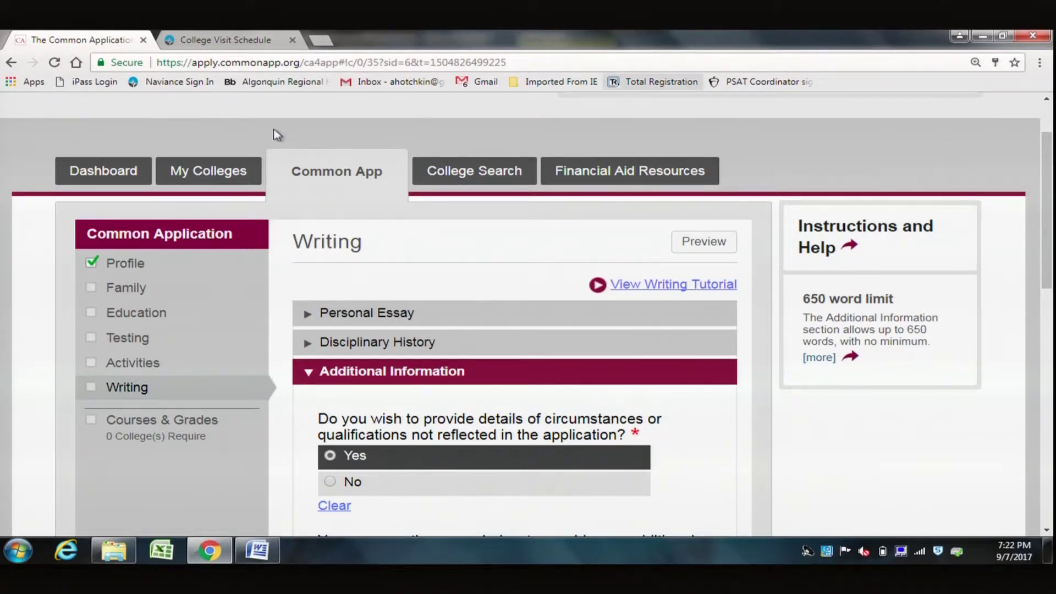
{"action": "left_click", "coordinate": [208, 171]}
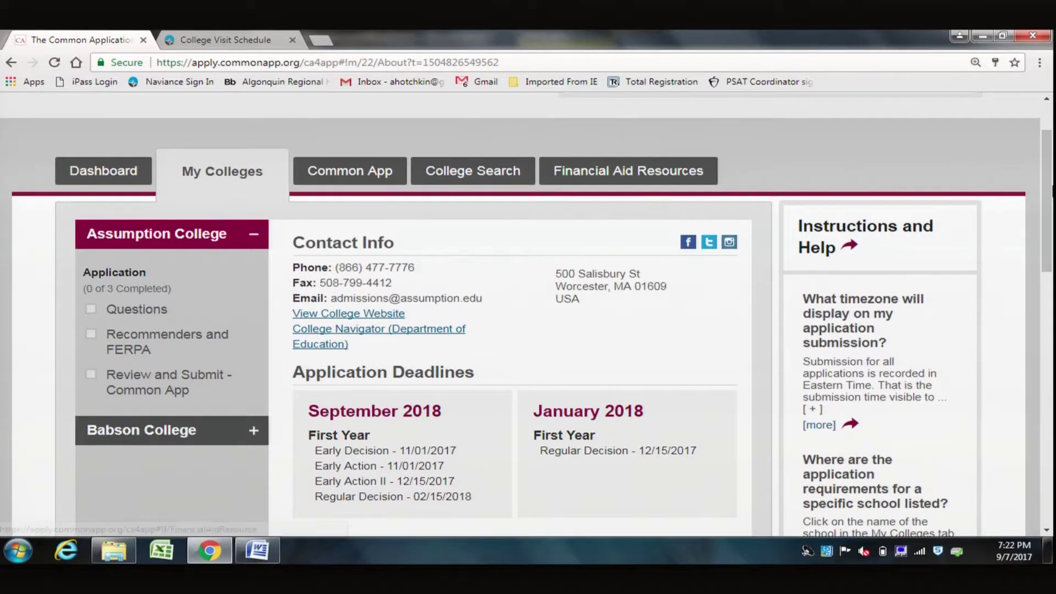
{"action": "left_click_drag", "start_coordinate": [1049, 192], "coordinate": [1049, 220]}
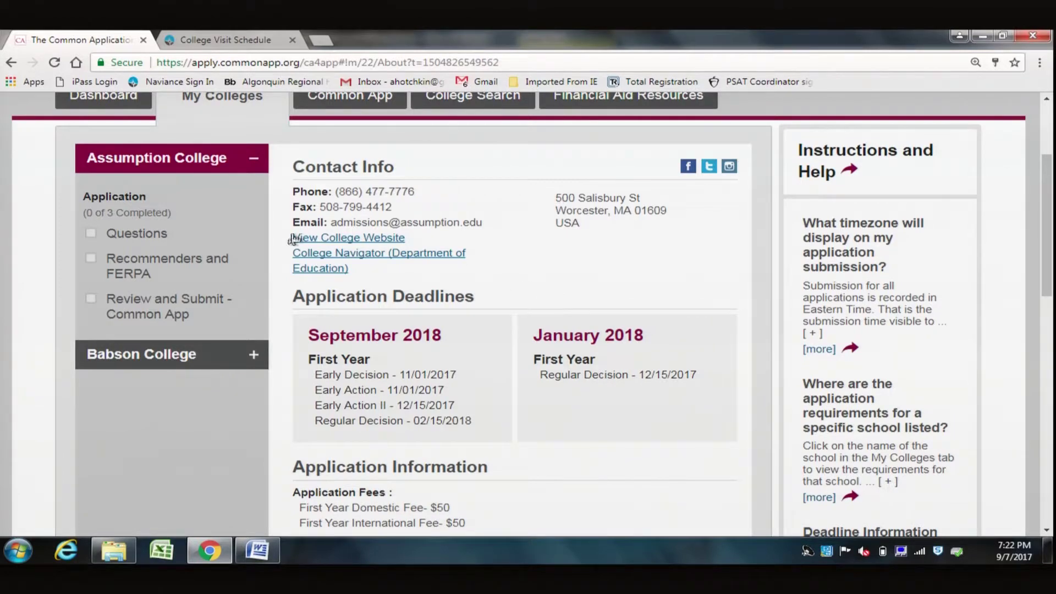
{"action": "left_click", "coordinate": [176, 271]}
{"action": "scroll", "coordinate": [176, 271], "scroll_direction": "up", "scroll_amount": 1}
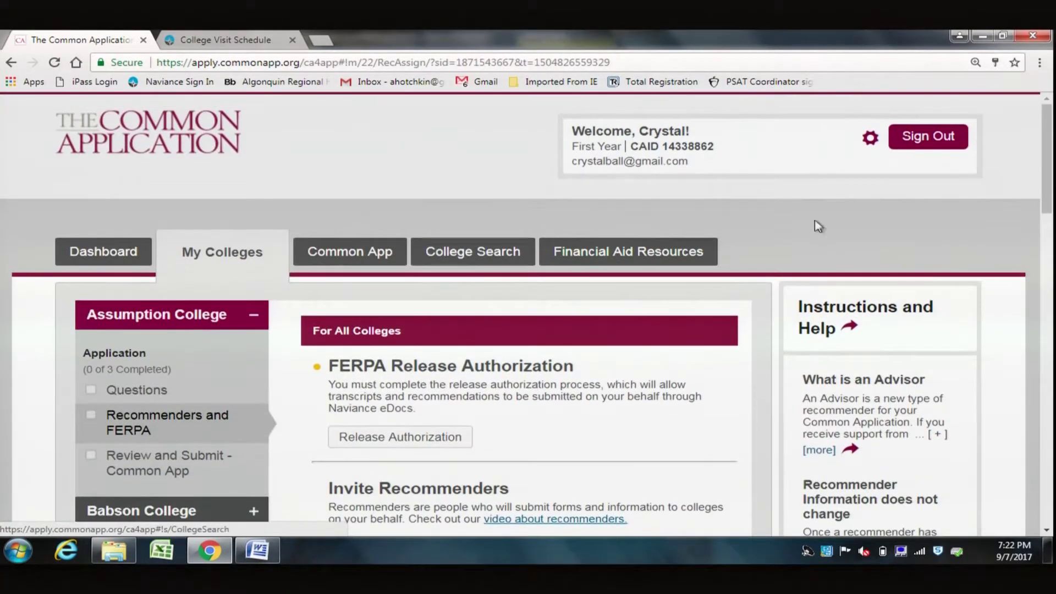
Open the FERPA Release Authorization, look over its explanation and acknowledgement, and cancel out of it.
{"action": "scroll", "coordinate": [1046, 193], "scroll_direction": "down", "scroll_amount": 1}
{"action": "left_click_drag", "start_coordinate": [1047, 194], "coordinate": [1043, 229]}
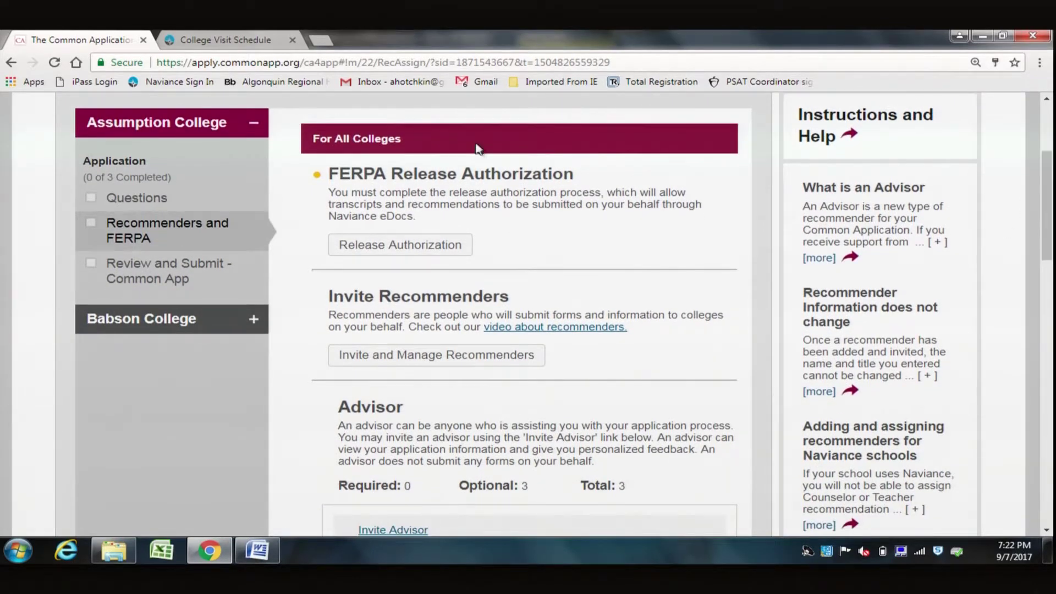
{"action": "left_click", "coordinate": [425, 241]}
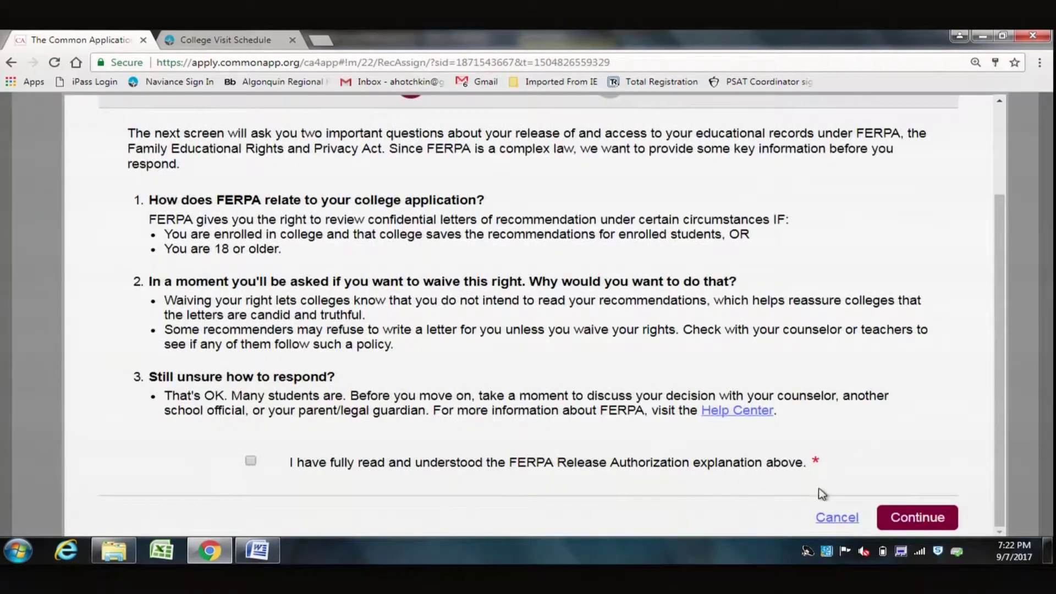
{"action": "left_click", "coordinate": [835, 518]}
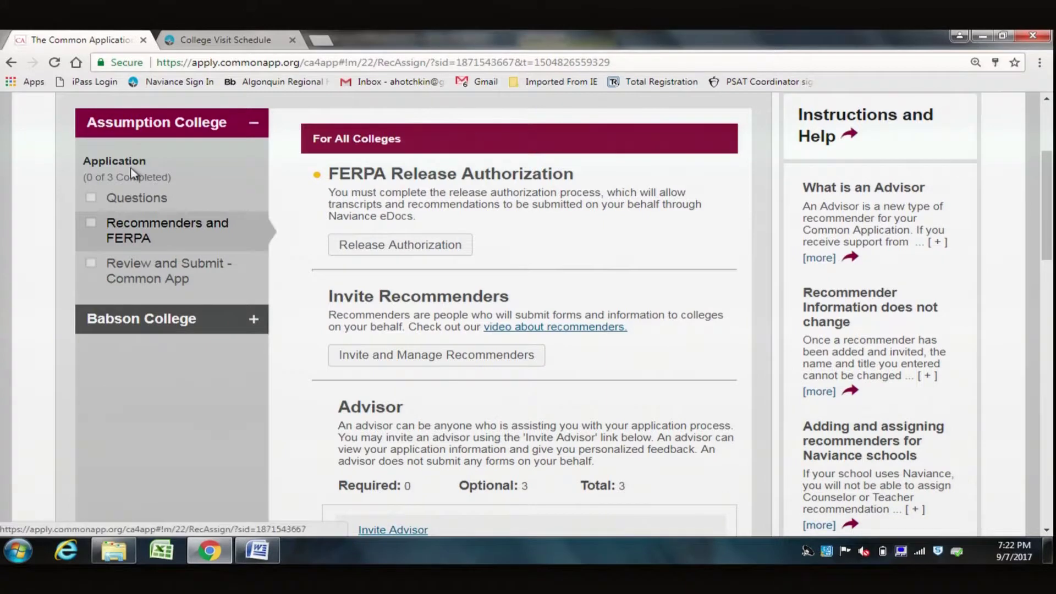
Examine the Invite Recommenders, Advisor, Counselor, Teacher and Other Recommender sections and their requirements for Assumption College.
{"action": "scroll", "coordinate": [804, 312], "scroll_direction": "down", "scroll_amount": 1}
{"action": "scroll", "coordinate": [804, 313], "scroll_direction": "down", "scroll_amount": 1}
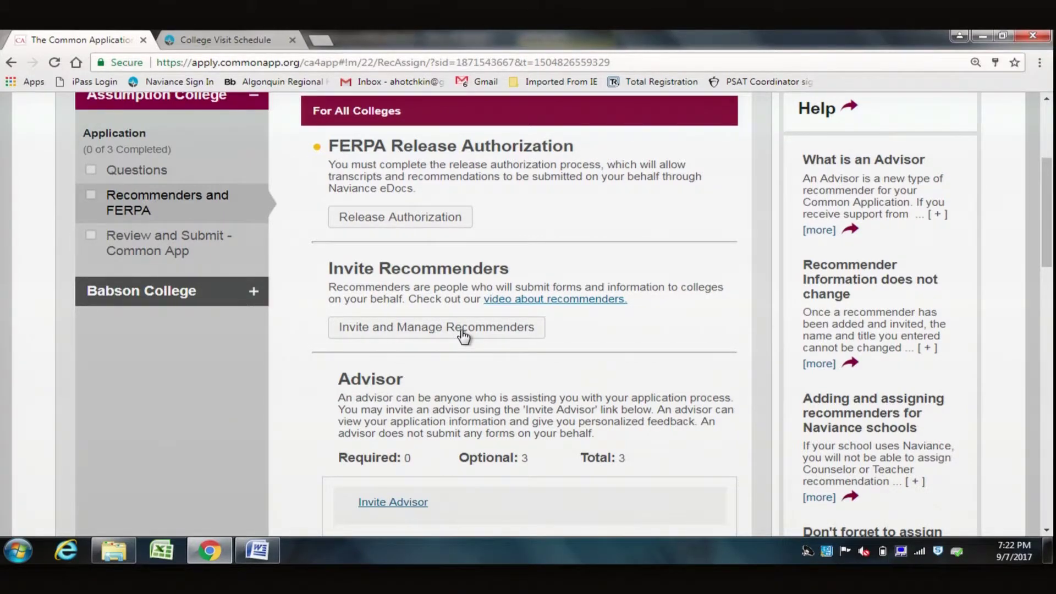
{"action": "scroll", "coordinate": [346, 382], "scroll_direction": "down", "scroll_amount": 3}
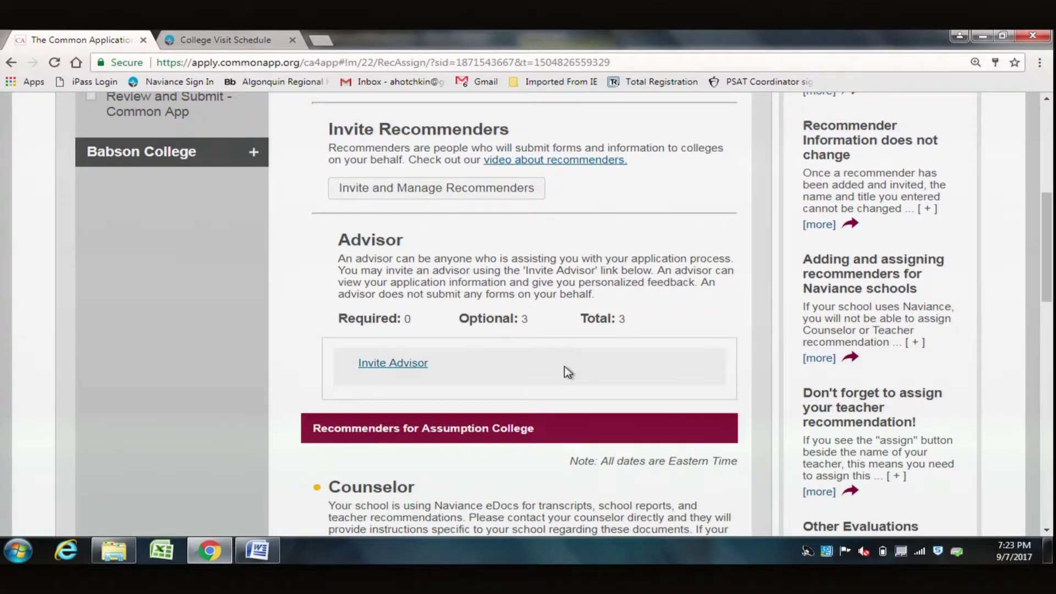
{"action": "scroll", "coordinate": [567, 373], "scroll_direction": "down", "scroll_amount": 1}
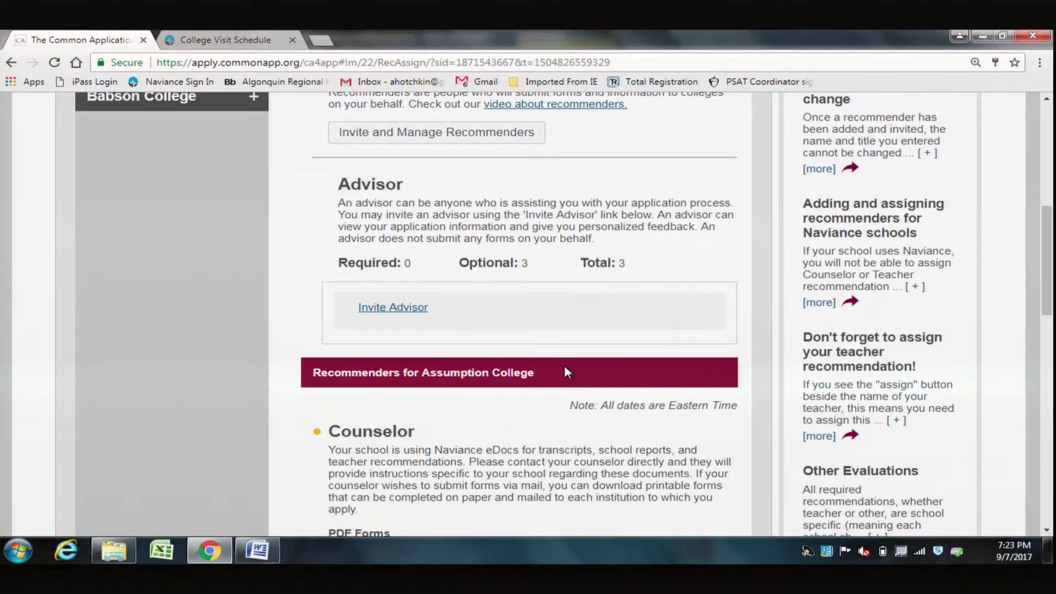
{"action": "scroll", "coordinate": [567, 372], "scroll_direction": "down", "scroll_amount": 7}
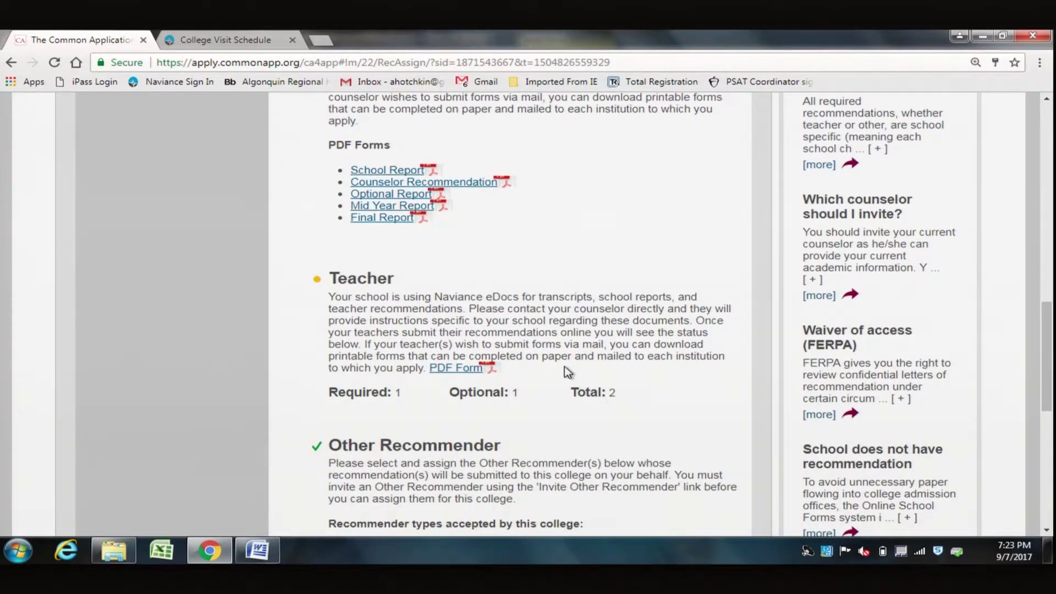
{"action": "scroll", "coordinate": [567, 372], "scroll_direction": "up", "scroll_amount": 3}
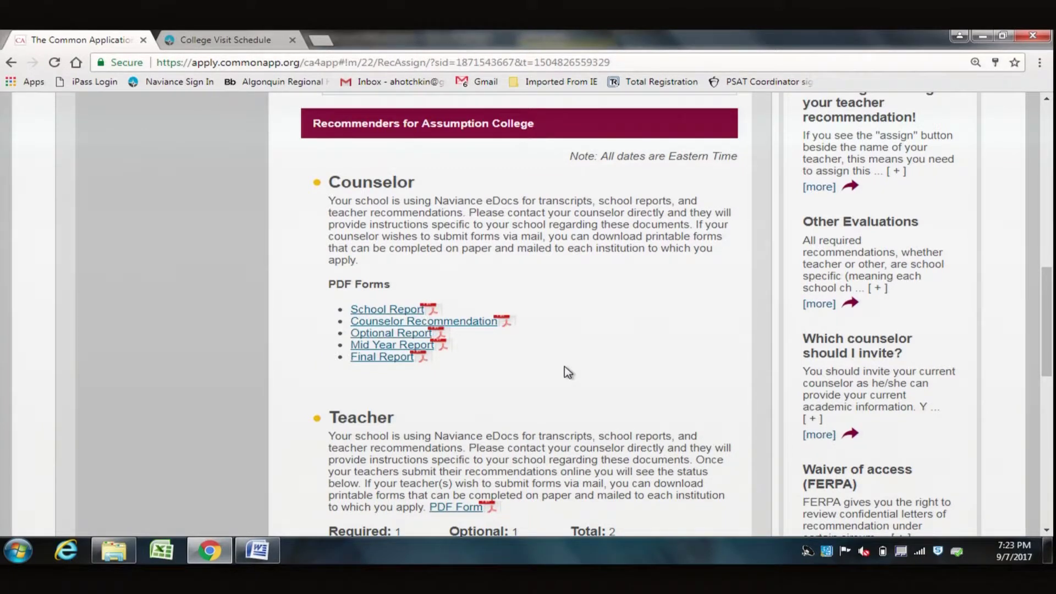
{"action": "scroll", "coordinate": [567, 373], "scroll_direction": "down", "scroll_amount": 5}
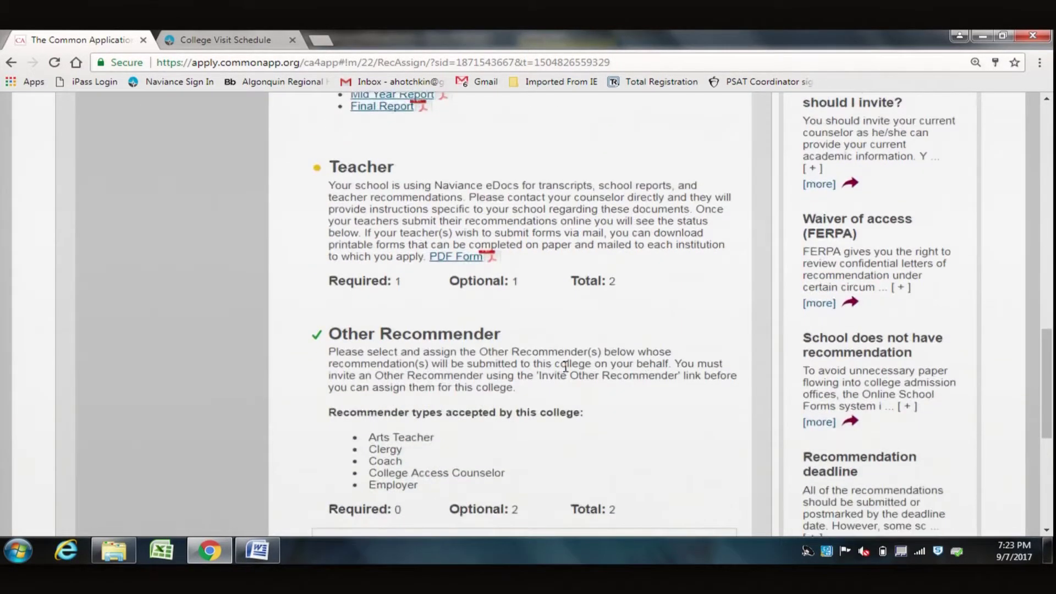
{"action": "scroll", "coordinate": [567, 372], "scroll_direction": "down", "scroll_amount": 2}
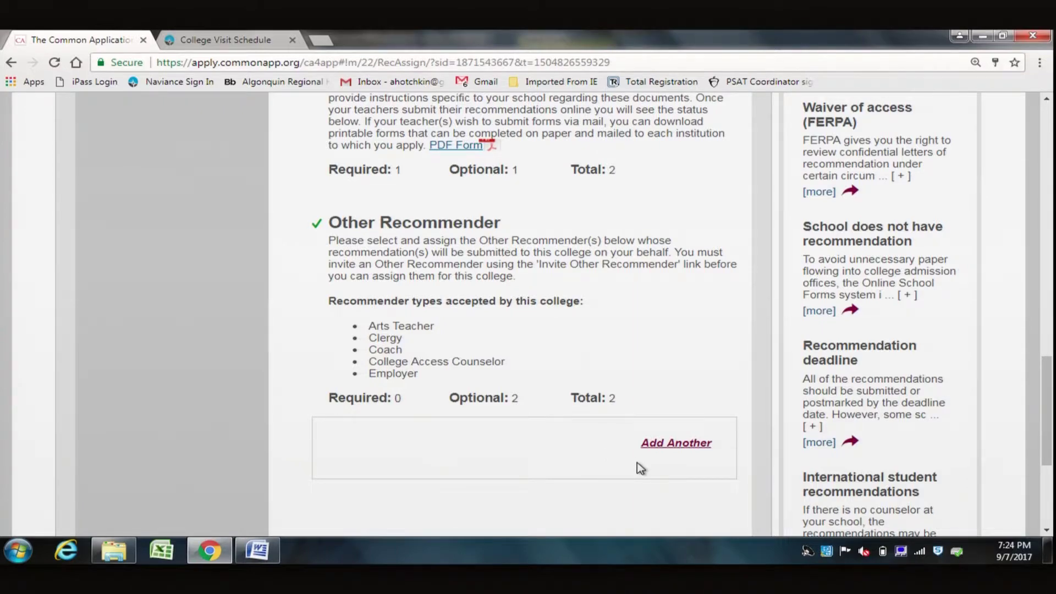
Open Assumption College's Questions, check the preferred start term, and set the preferred admission plan to Early Action.
{"action": "left_click_drag", "start_coordinate": [1051, 391], "coordinate": [1043, 179]}
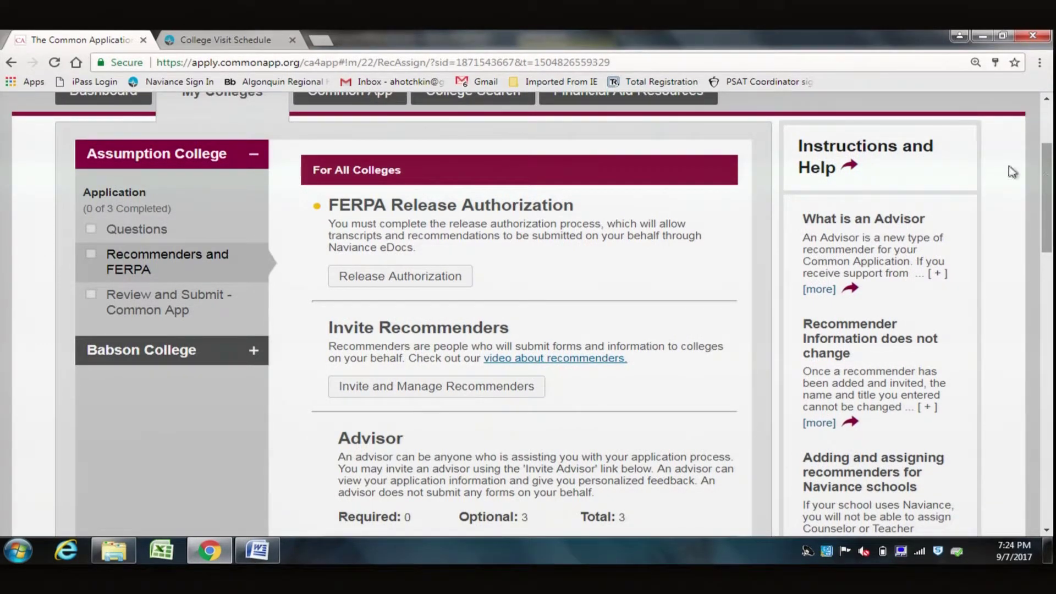
{"action": "left_click", "coordinate": [127, 230]}
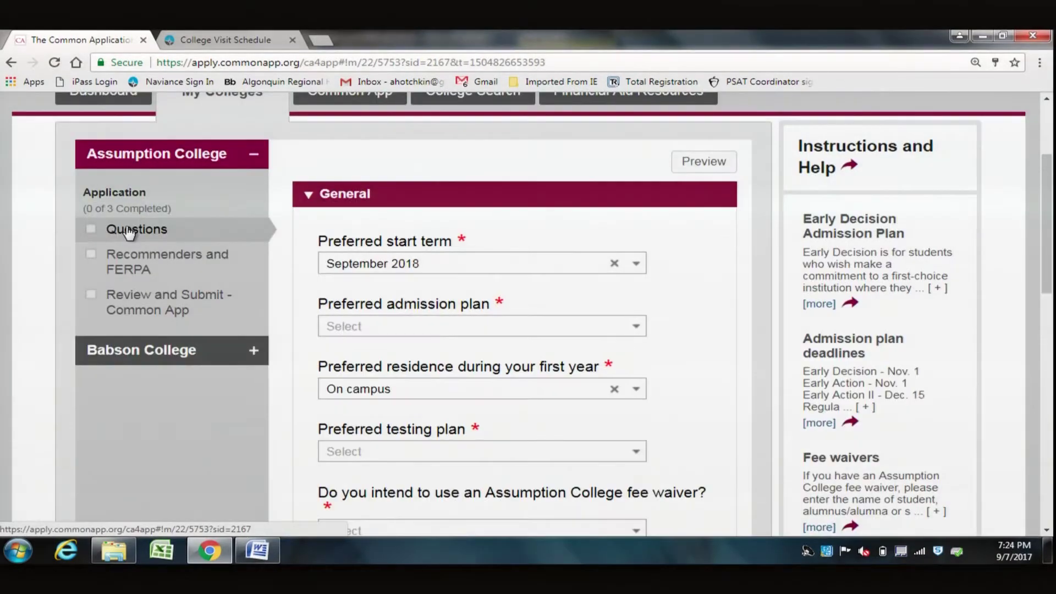
{"action": "left_click_drag", "start_coordinate": [1050, 193], "coordinate": [1050, 226]}
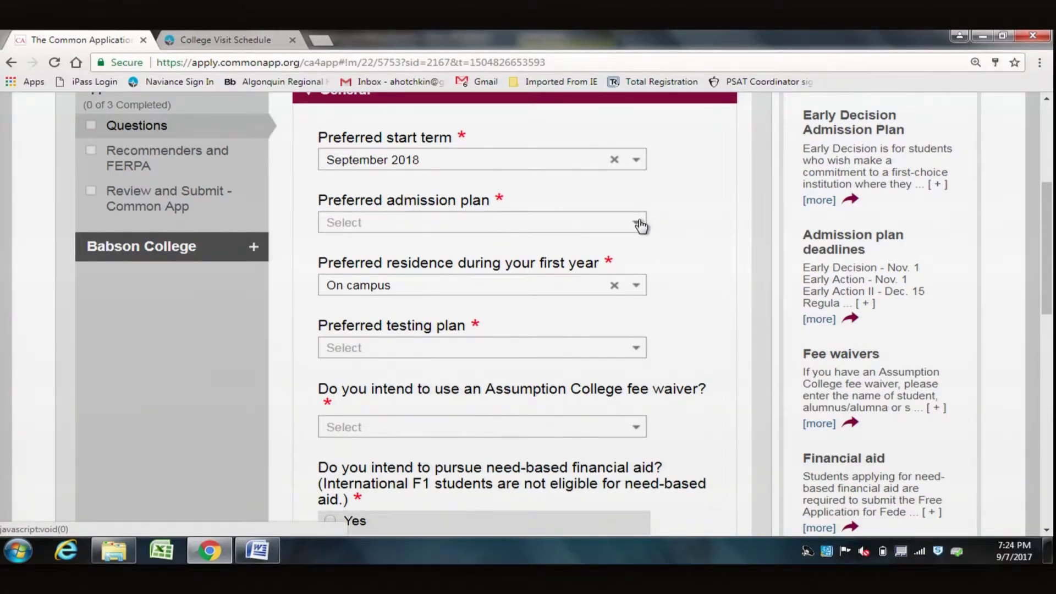
{"action": "left_click", "coordinate": [634, 168]}
{"action": "left_click", "coordinate": [636, 175]}
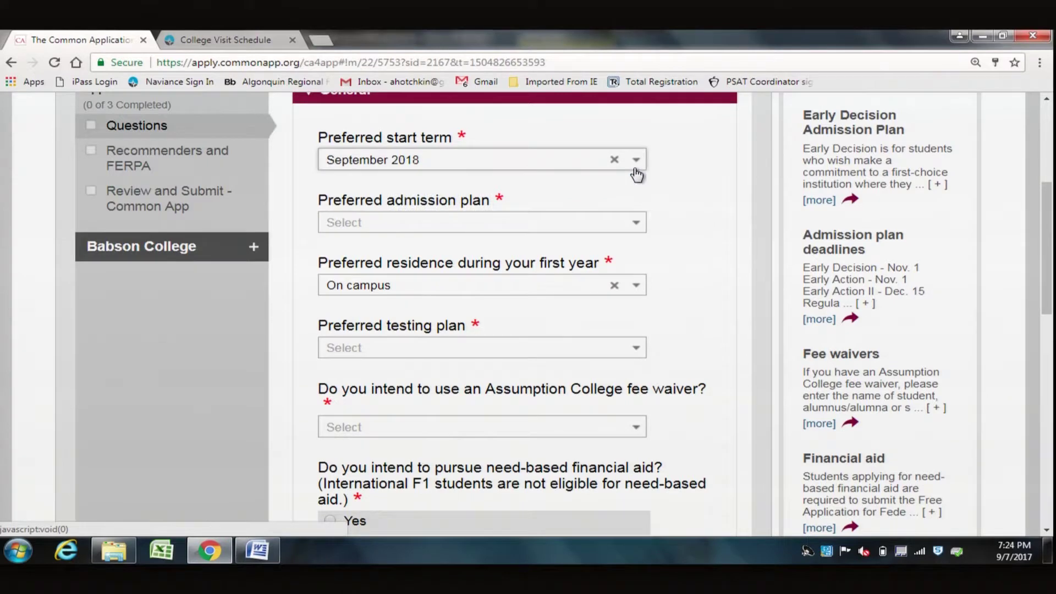
{"action": "left_click", "coordinate": [636, 225]}
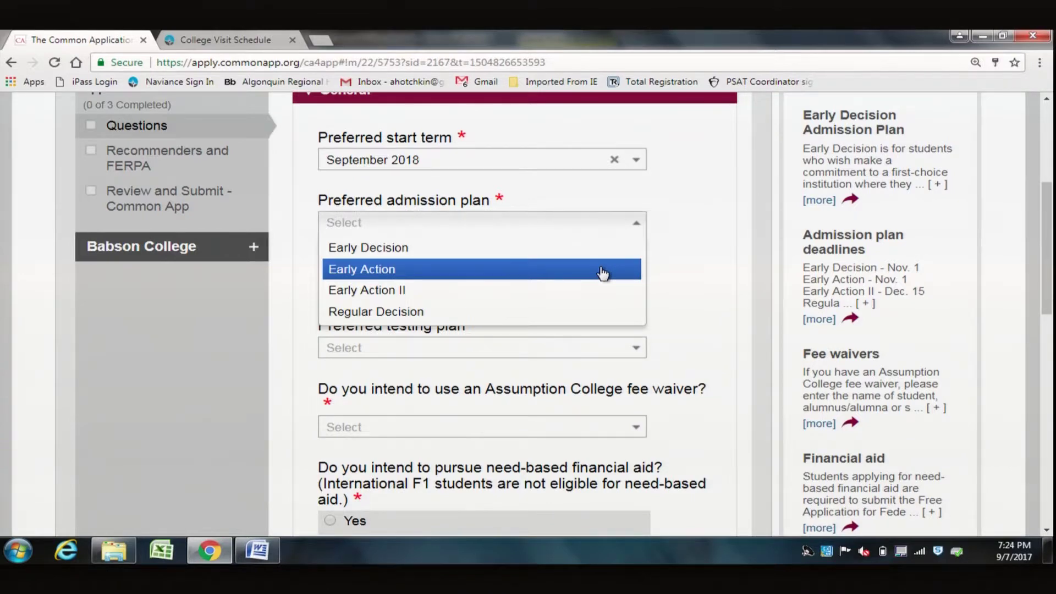
{"action": "left_click", "coordinate": [603, 273]}
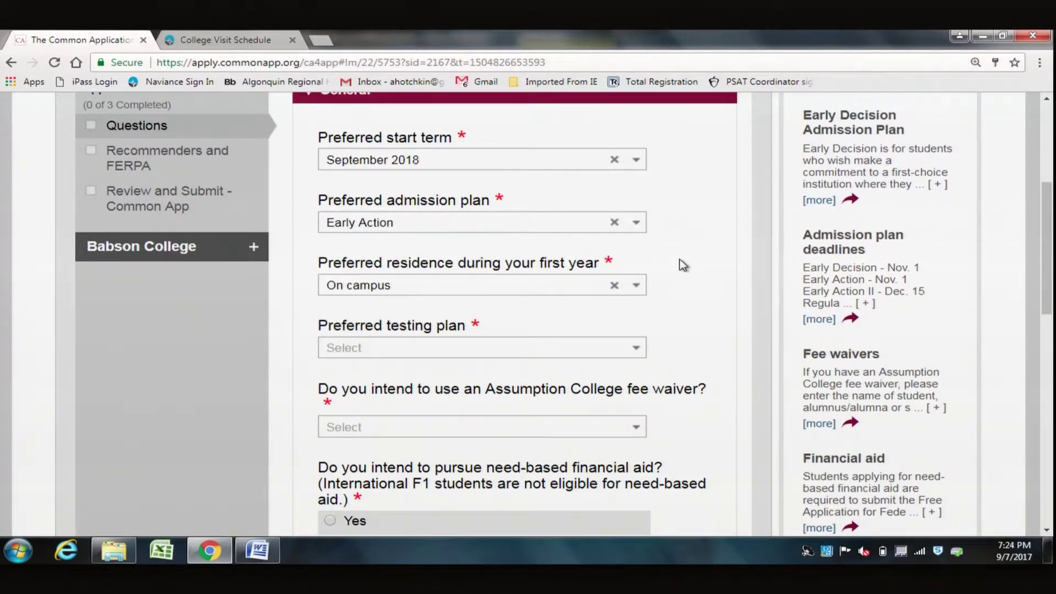
Check the preferred residence choice and set Assumption College's preferred testing plan to "Do not consider my test scores".
{"action": "scroll", "coordinate": [683, 265], "scroll_direction": "down", "scroll_amount": 2}
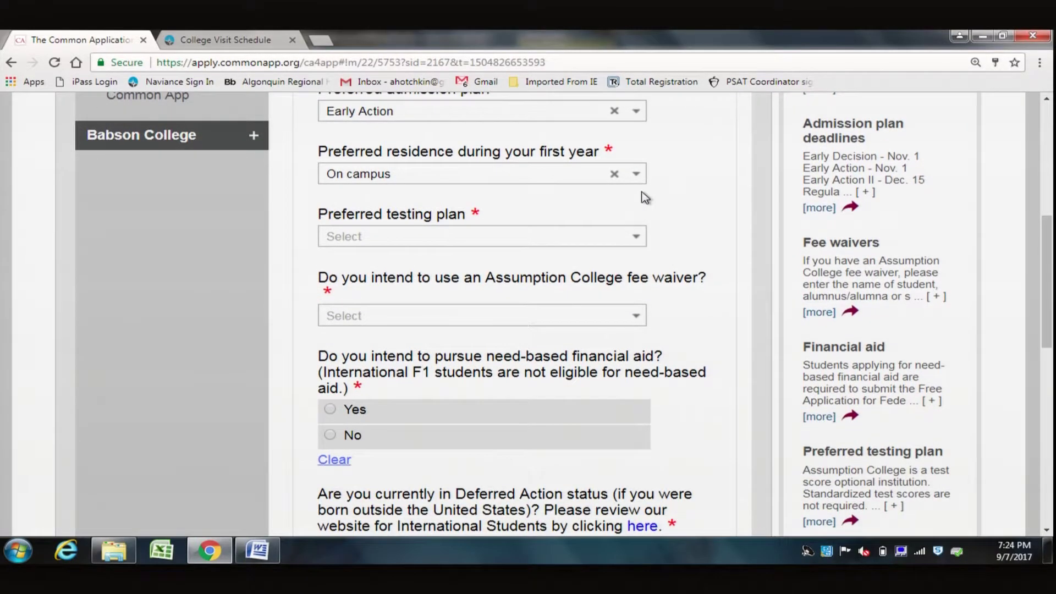
{"action": "left_click", "coordinate": [637, 175]}
{"action": "left_click", "coordinate": [638, 176]}
{"action": "left_click", "coordinate": [635, 236]}
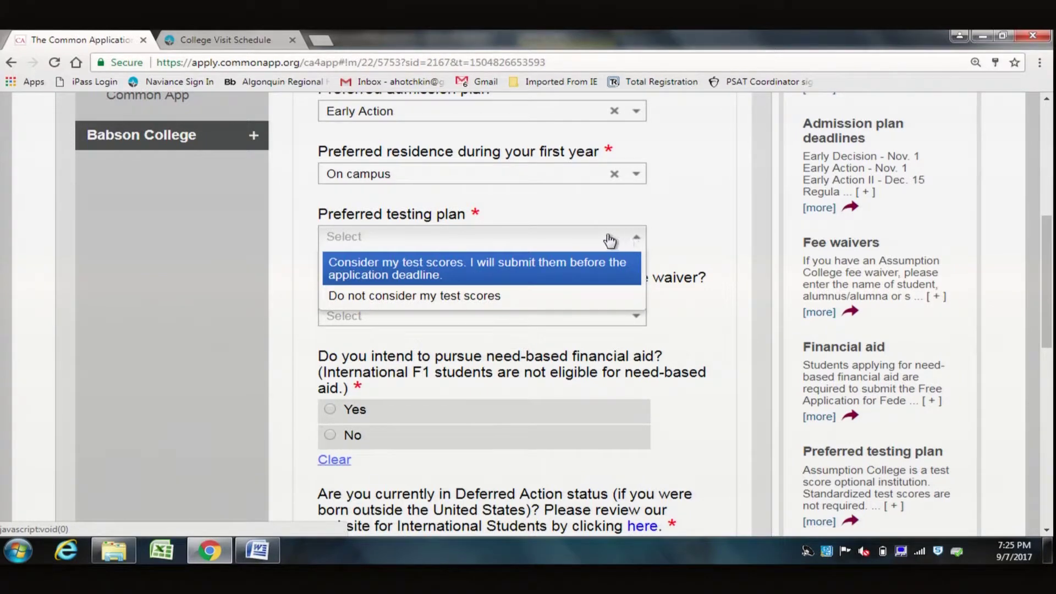
{"action": "left_click", "coordinate": [514, 303]}
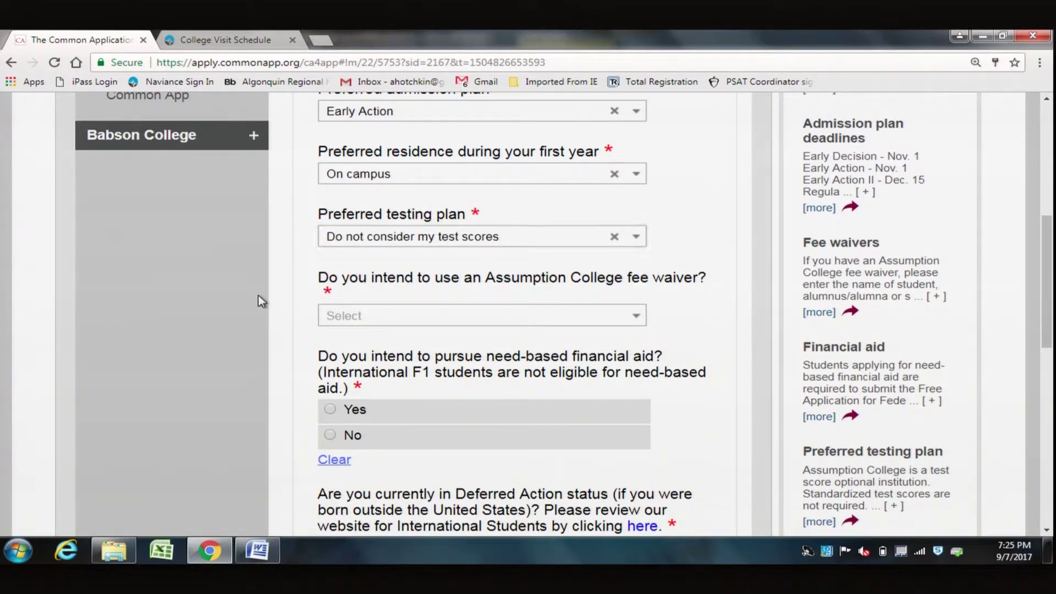
Look over the fee waiver, financial aid and Deferred Action questions, and open Assumption College's Writing section to read its essay prompt.
{"action": "left_click_drag", "start_coordinate": [1051, 285], "coordinate": [1052, 315]}
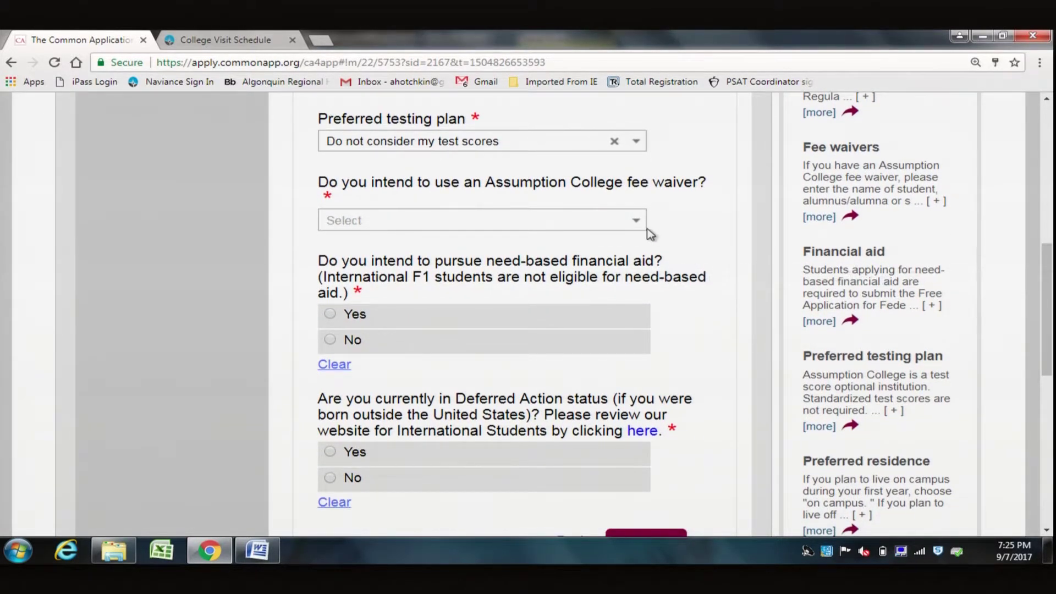
{"action": "left_click_drag", "start_coordinate": [1047, 331], "coordinate": [1046, 408]}
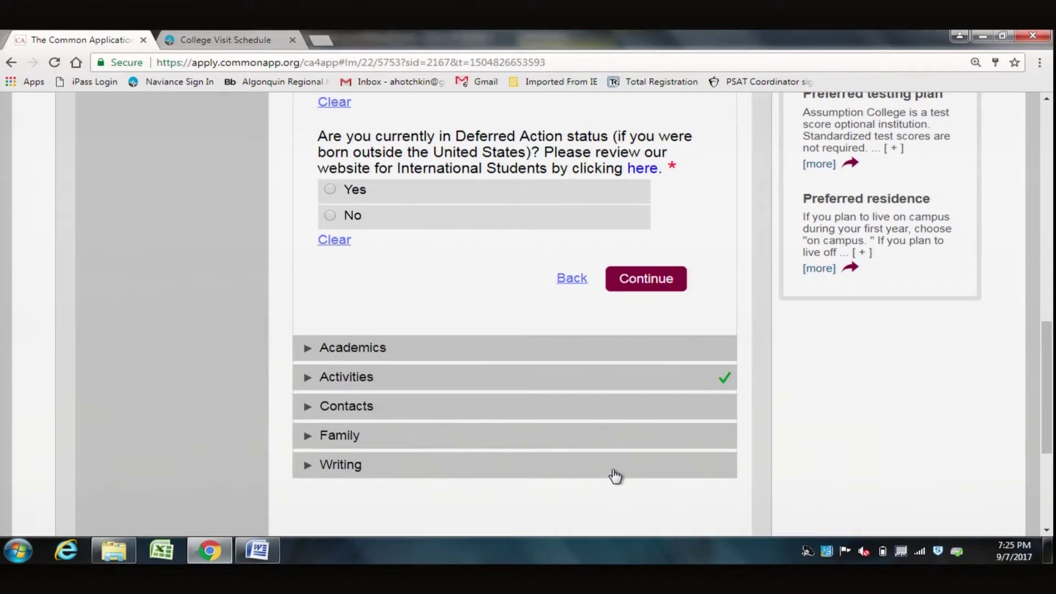
{"action": "left_click", "coordinate": [361, 473]}
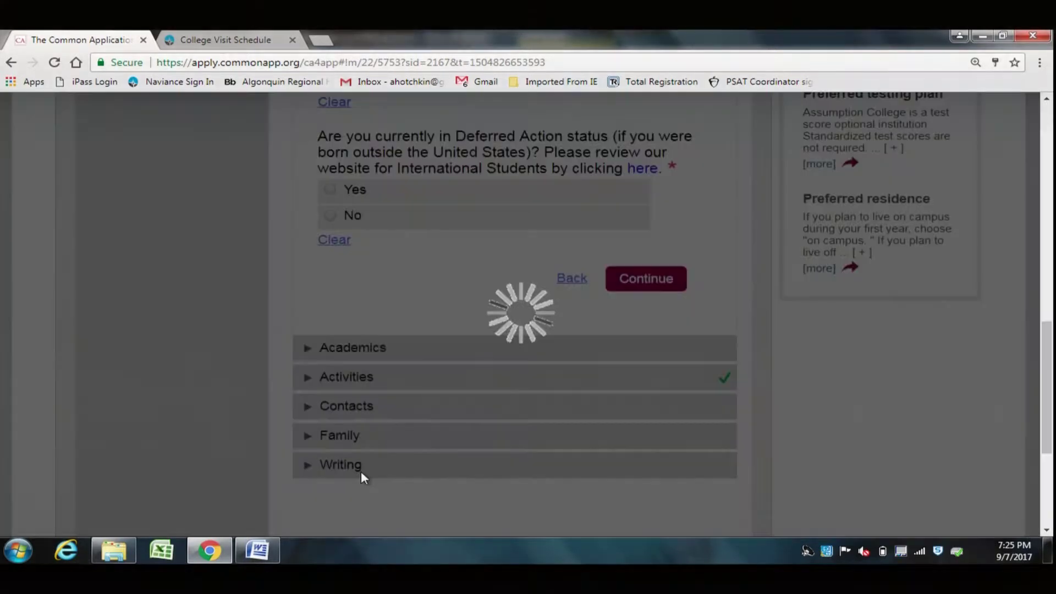
{"action": "scroll", "coordinate": [363, 478], "scroll_direction": "up", "scroll_amount": 1}
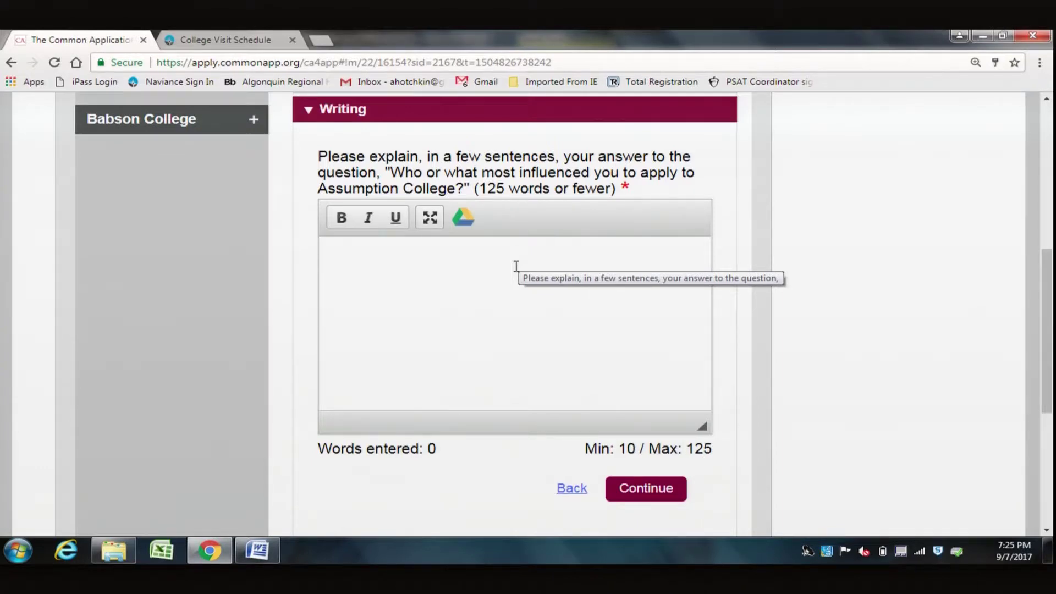
Open Review and Submit - Common App for Assumption College and examine the enlarged list of items required before submission.
{"action": "left_click_drag", "start_coordinate": [1051, 364], "coordinate": [1048, 304]}
{"action": "left_click_drag", "start_coordinate": [1047, 304], "coordinate": [1043, 275]}
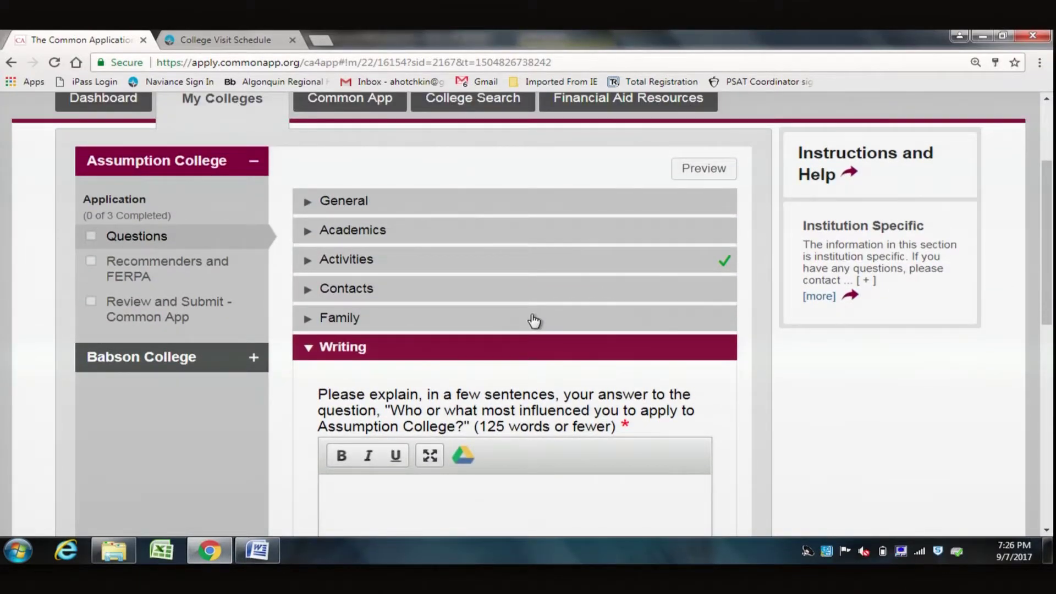
{"action": "left_click", "coordinate": [189, 309]}
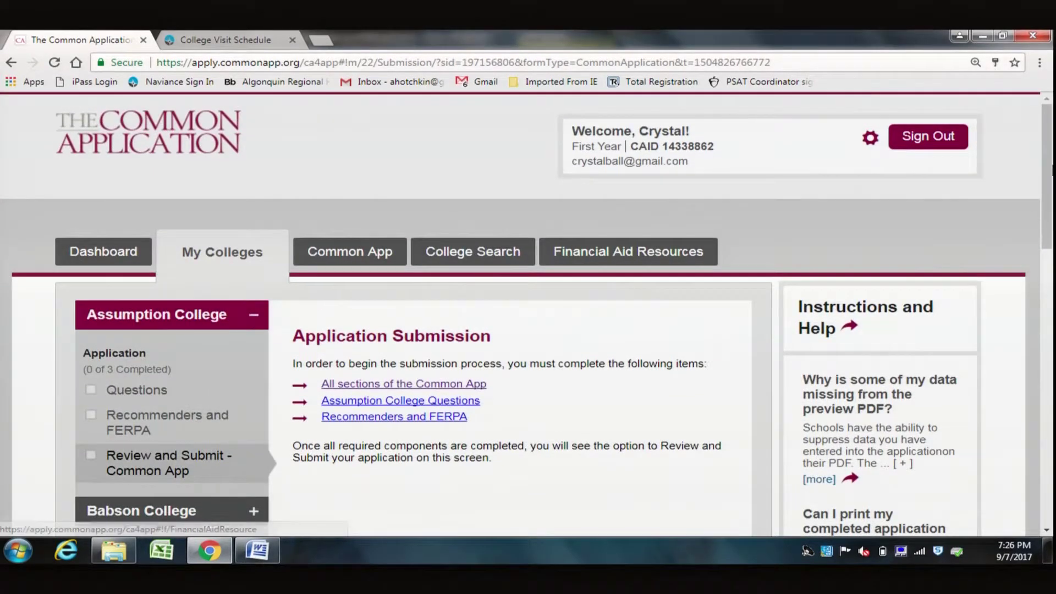
{"action": "left_click_drag", "start_coordinate": [1049, 163], "coordinate": [1048, 212]}
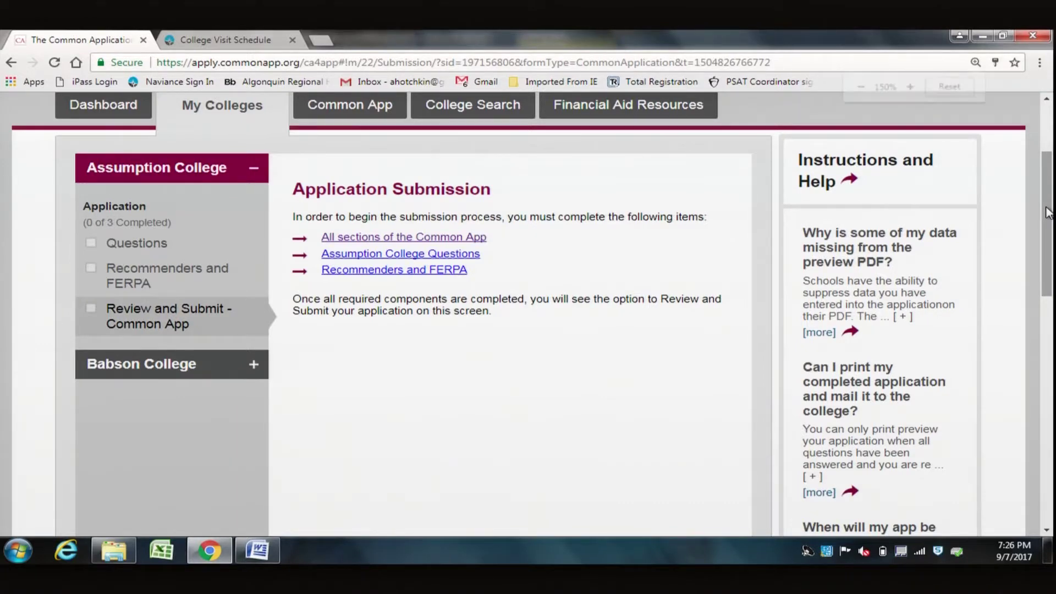
{"action": "key", "text": "ctrl+plus"}
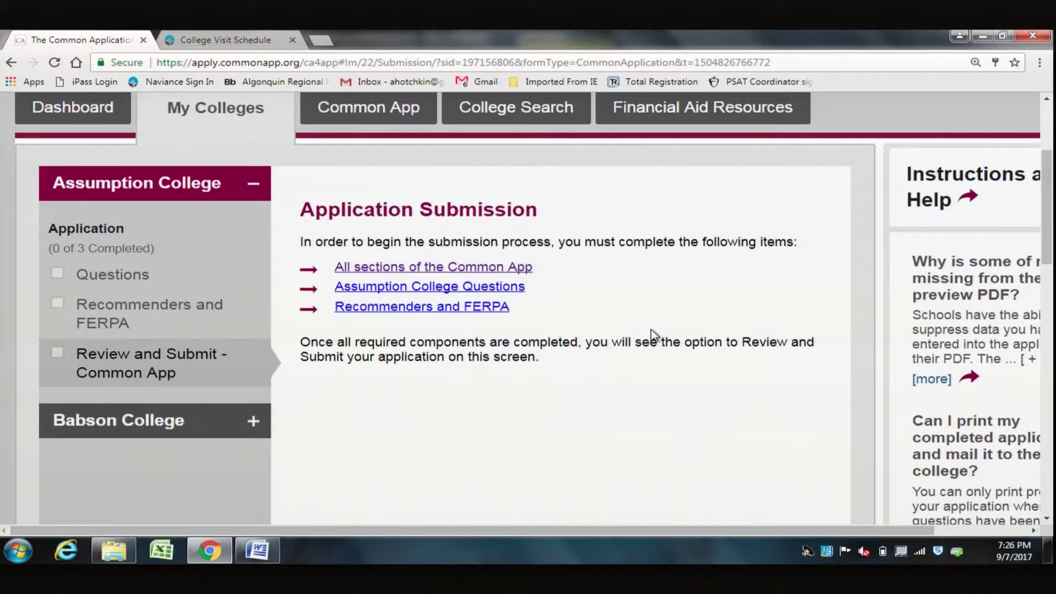
{"action": "scroll", "coordinate": [302, 495], "scroll_direction": "down", "scroll_amount": 2}
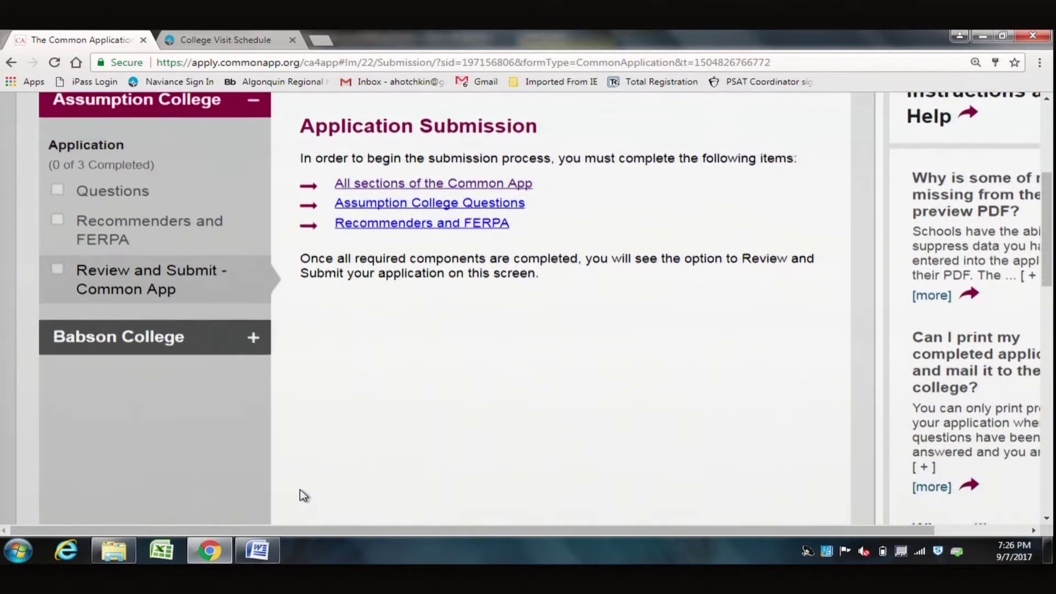
Expand Babson College and review its contact information, application deadlines, and Application and Writing Supplement sections.
{"action": "left_click", "coordinate": [207, 332]}
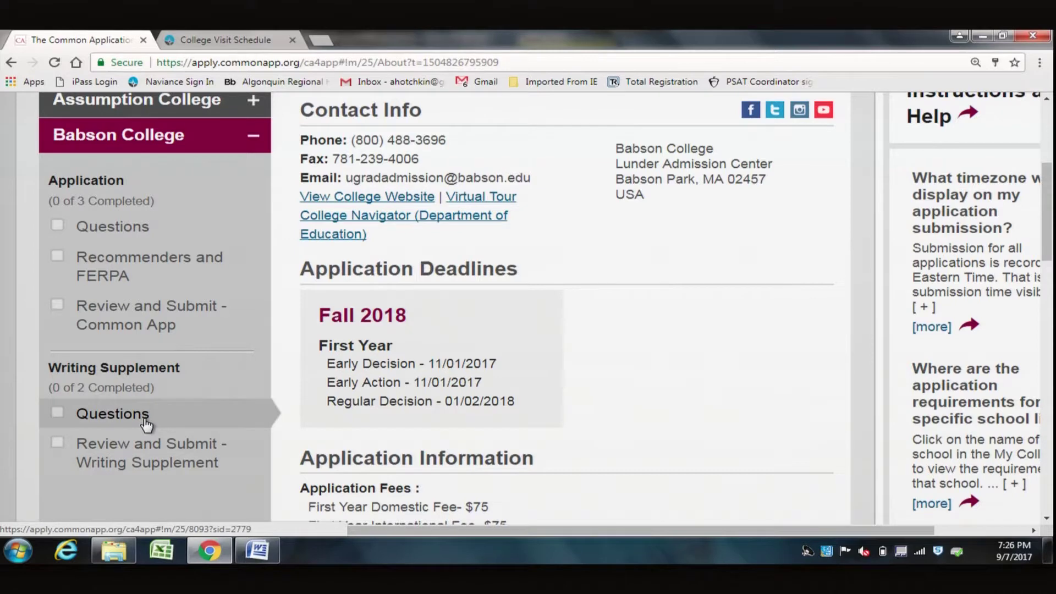
{"action": "scroll", "coordinate": [146, 427], "scroll_direction": "up", "scroll_amount": 3}
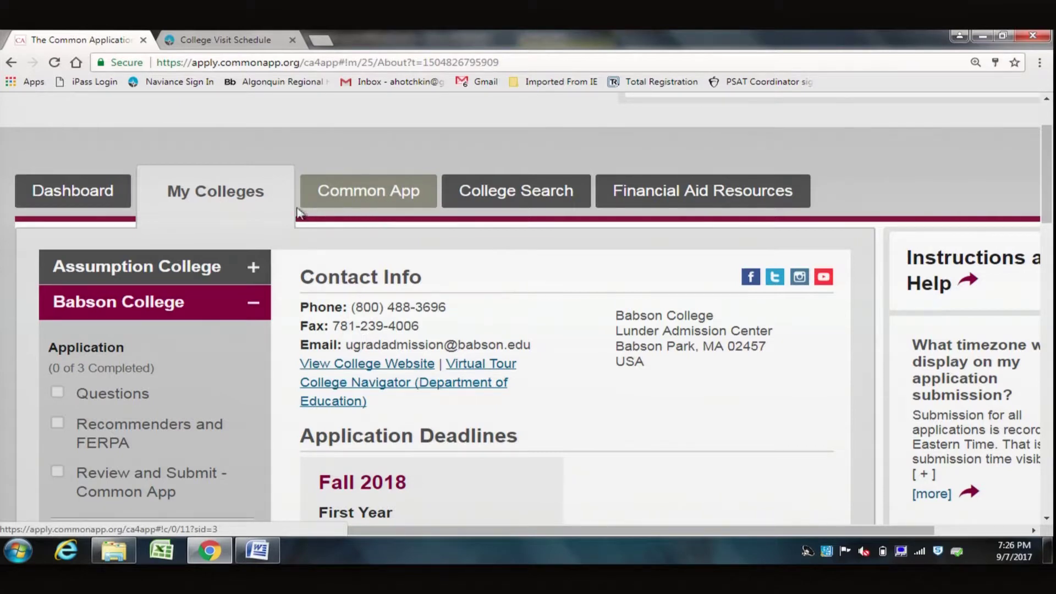
{"action": "left_click", "coordinate": [151, 399]}
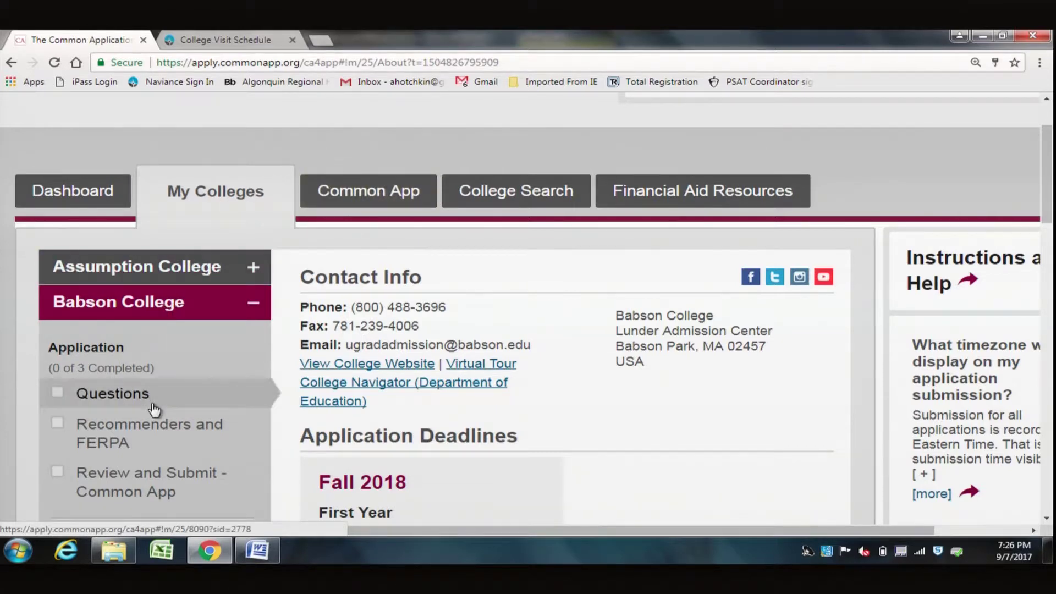
{"action": "scroll", "coordinate": [154, 409], "scroll_direction": "down", "scroll_amount": 3}
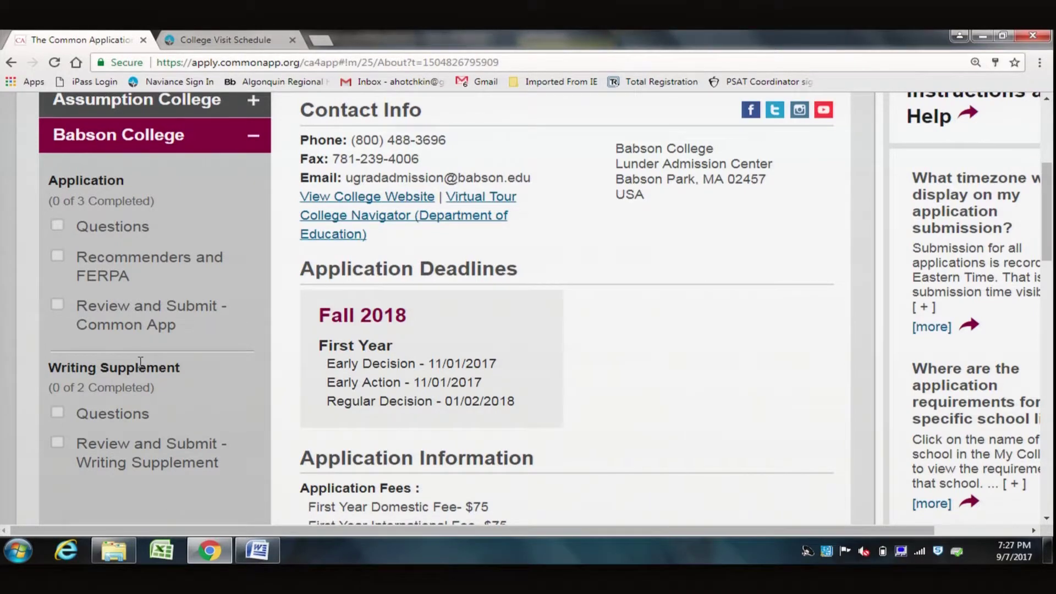
Open Babson College's application Questions and set the preferred start term to Fall 2018.
{"action": "left_click", "coordinate": [135, 230]}
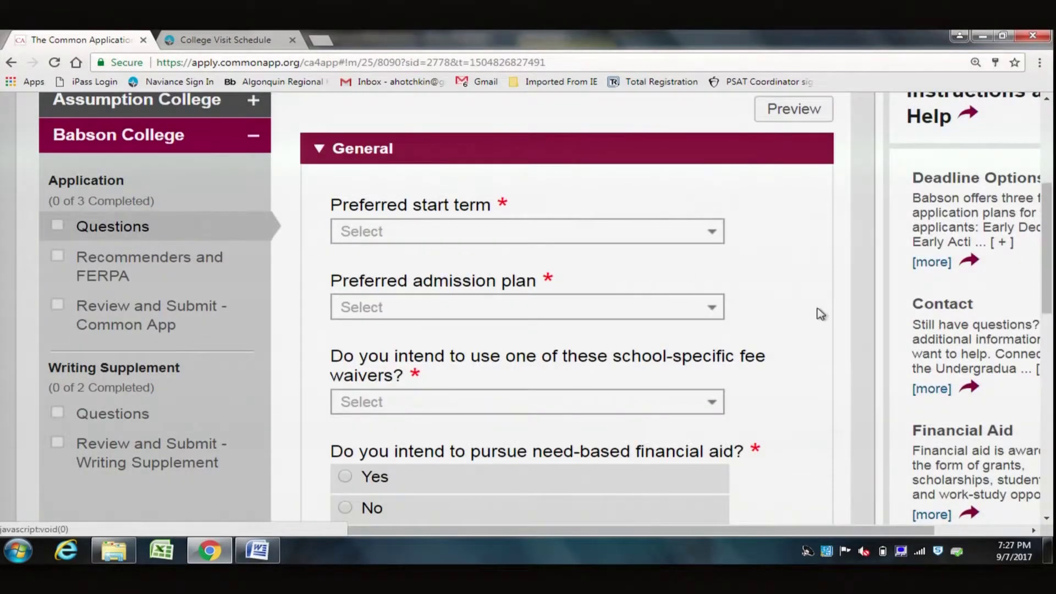
{"action": "left_click", "coordinate": [716, 238]}
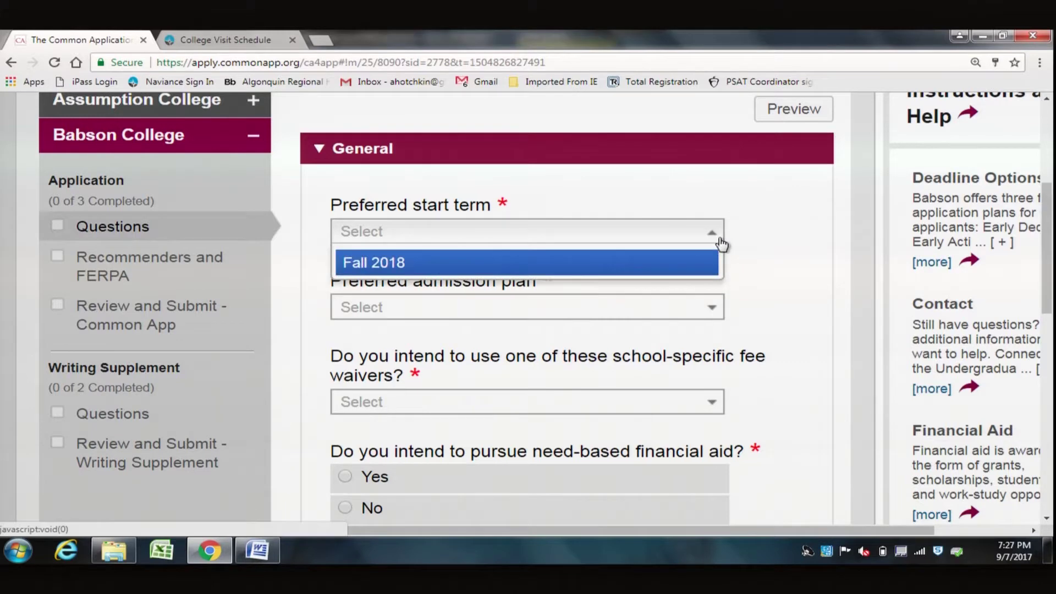
{"action": "left_click", "coordinate": [692, 265]}
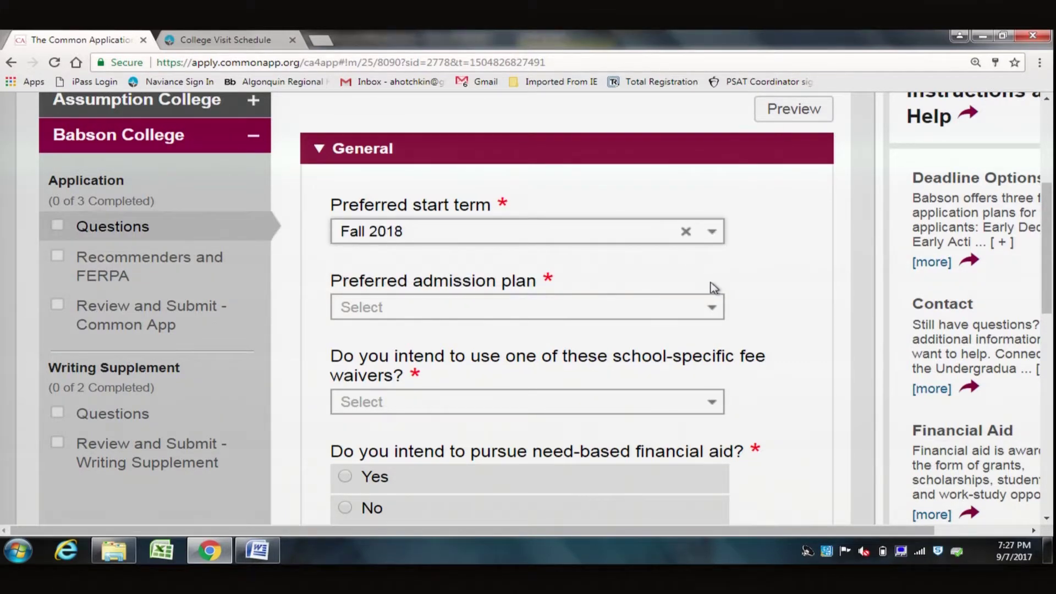
Set Babson College's preferred admission plan to Early Decision and read the Early Decision agreement.
{"action": "left_click", "coordinate": [718, 306]}
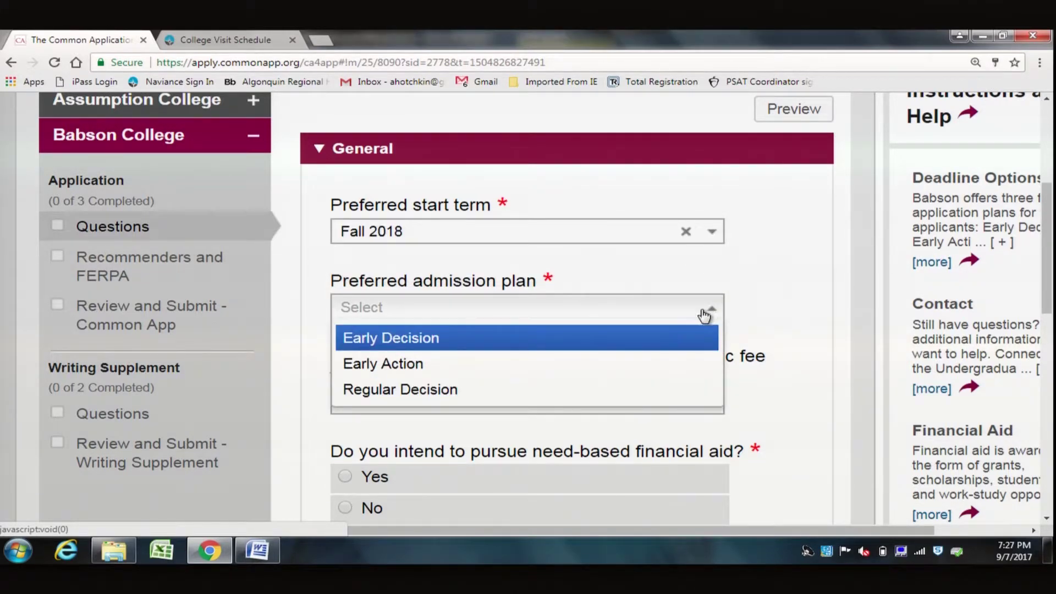
{"action": "left_click", "coordinate": [608, 339]}
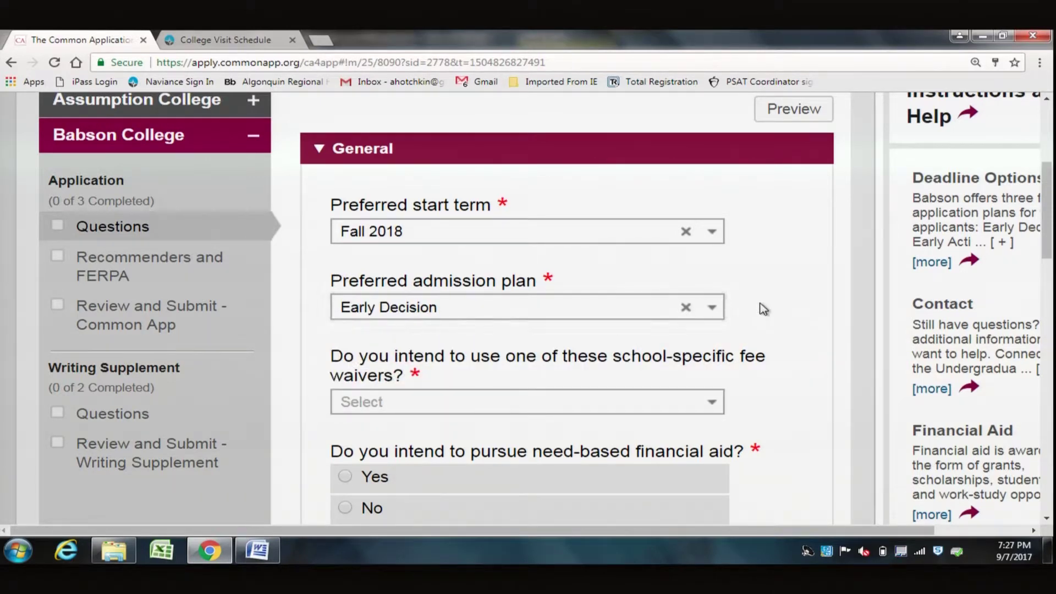
{"action": "scroll", "coordinate": [763, 309], "scroll_direction": "down", "scroll_amount": 2}
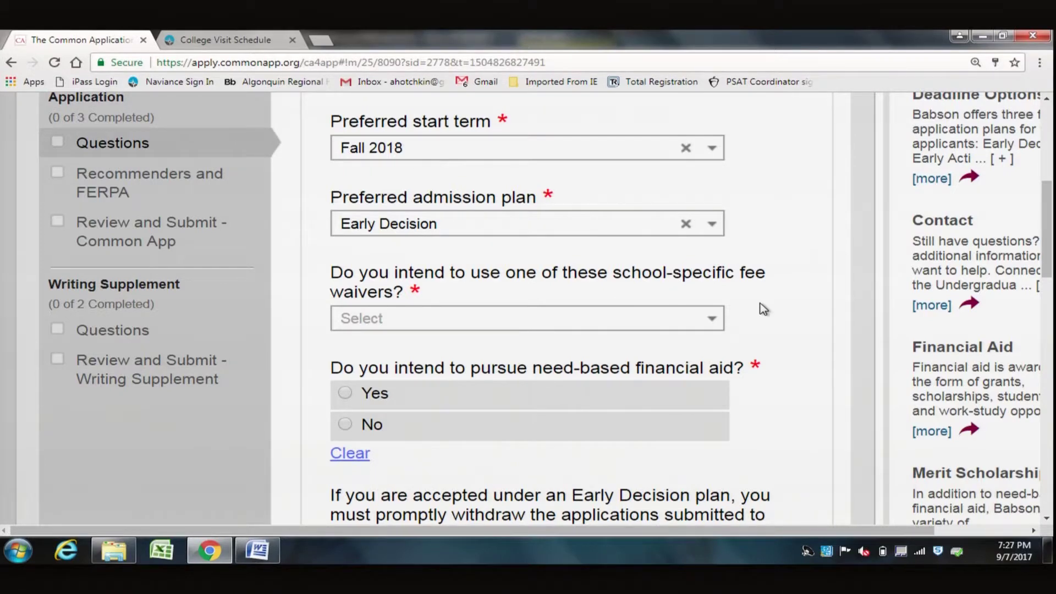
{"action": "scroll", "coordinate": [763, 309], "scroll_direction": "down", "scroll_amount": 2}
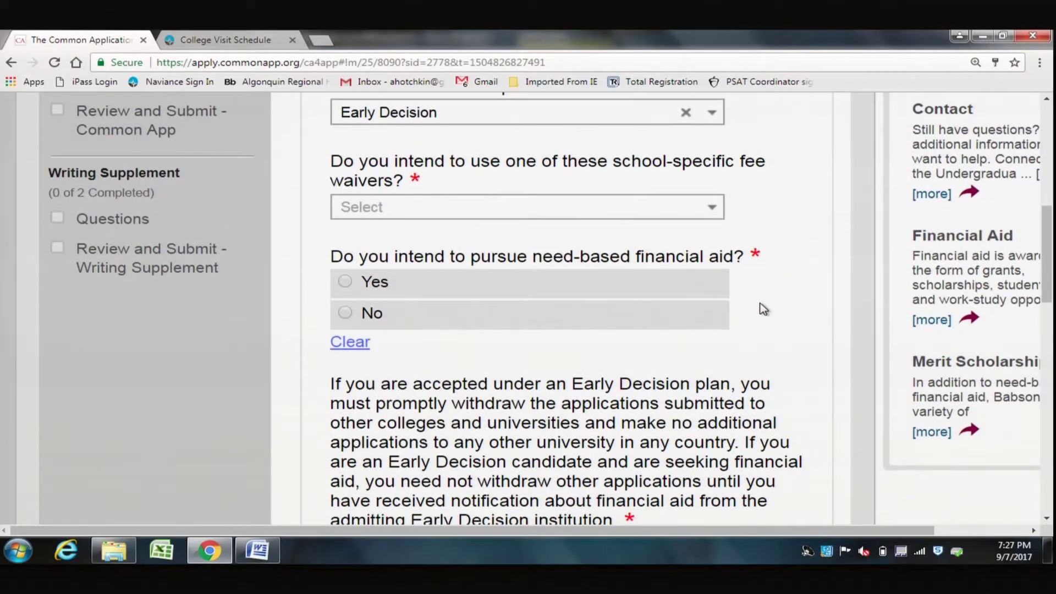
{"action": "scroll", "coordinate": [763, 309], "scroll_direction": "down", "scroll_amount": 1}
{"action": "scroll", "coordinate": [763, 309], "scroll_direction": "down", "scroll_amount": 4}
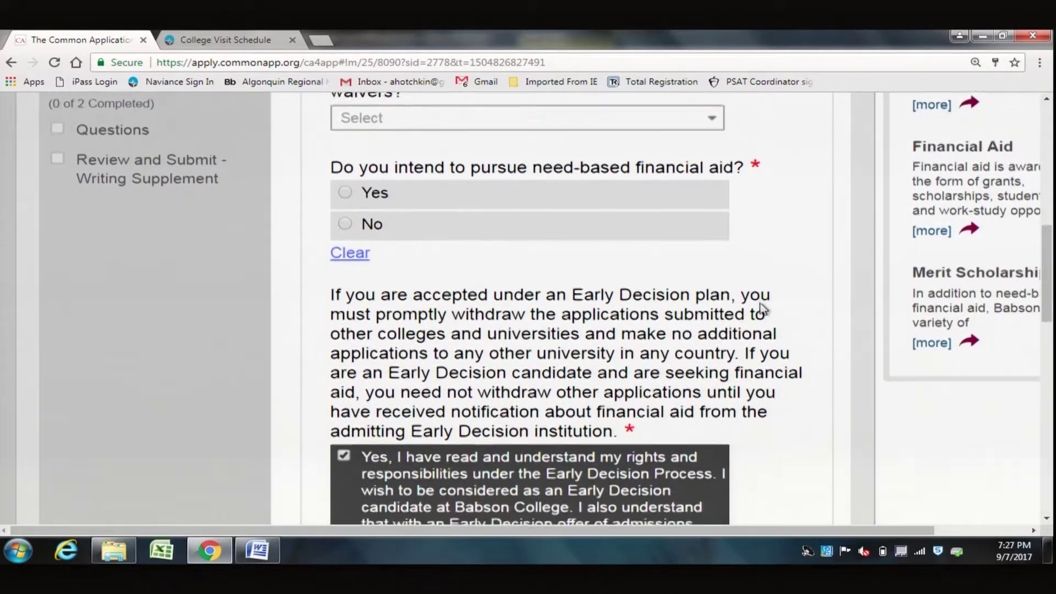
{"action": "scroll", "coordinate": [763, 309], "scroll_direction": "down", "scroll_amount": 1}
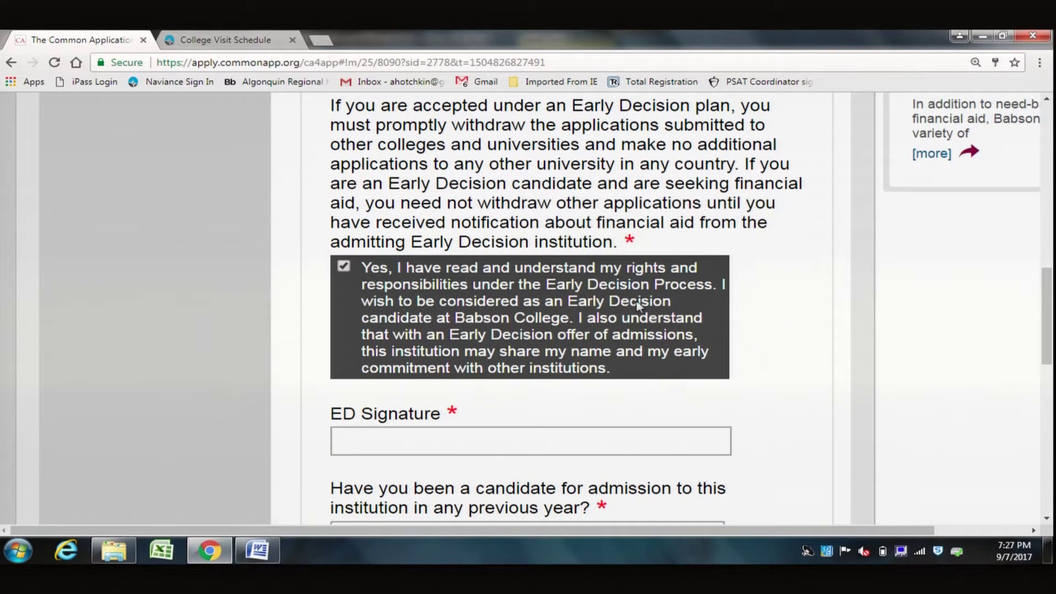
{"action": "scroll", "coordinate": [802, 355], "scroll_direction": "down", "scroll_amount": 2}
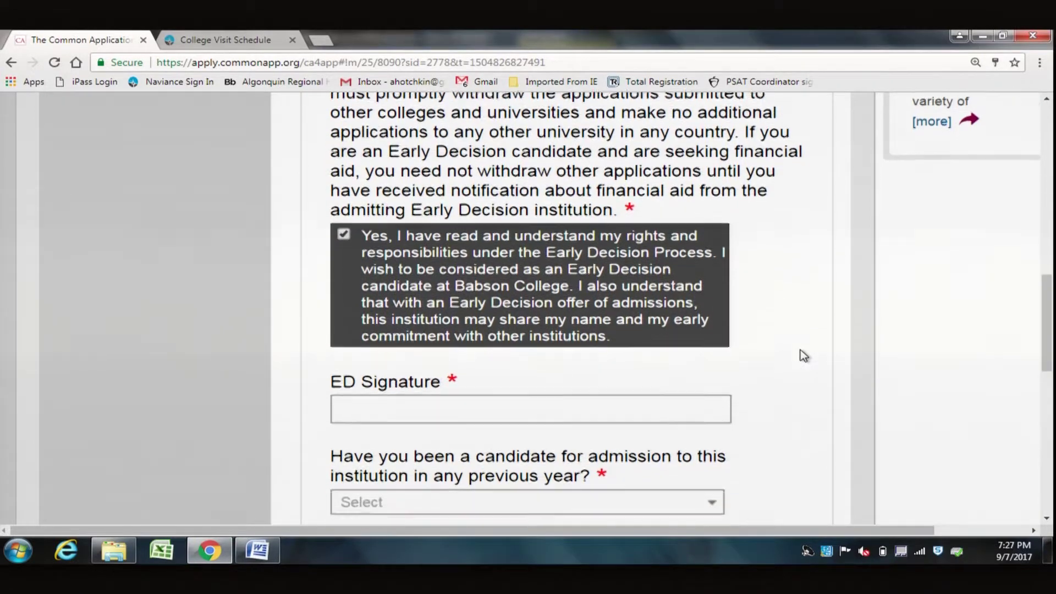
Enter the applicant's name as the Early Decision signature and continue to Babson College's Academics questions.
{"action": "left_click_drag", "start_coordinate": [1049, 352], "coordinate": [1050, 387]}
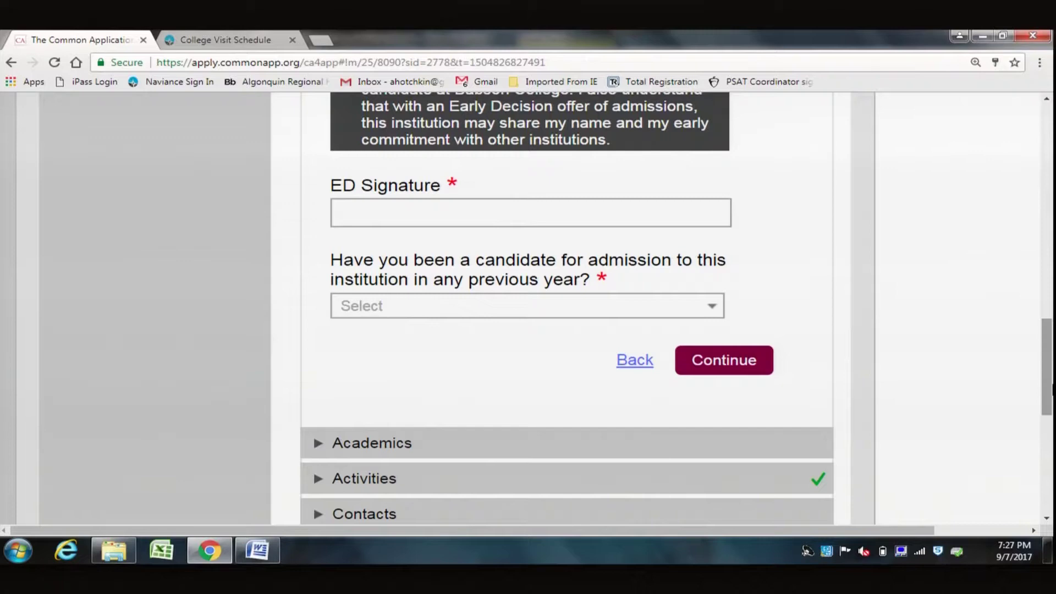
{"action": "left_click", "coordinate": [534, 219]}
{"action": "type", "text": "Crystal B"}
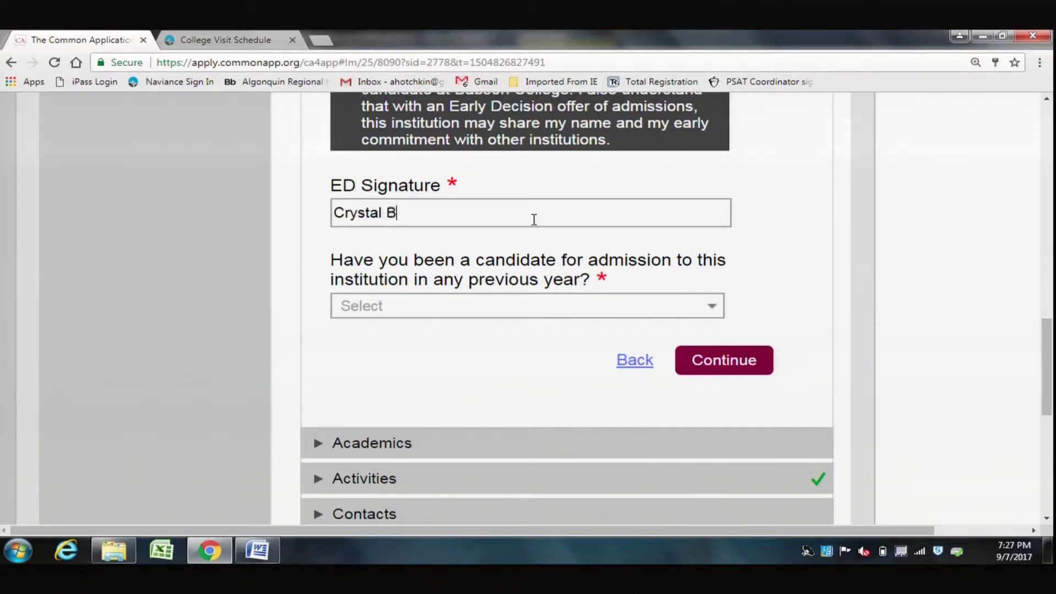
{"action": "type", "text": "all"}
{"action": "left_click", "coordinate": [719, 360]}
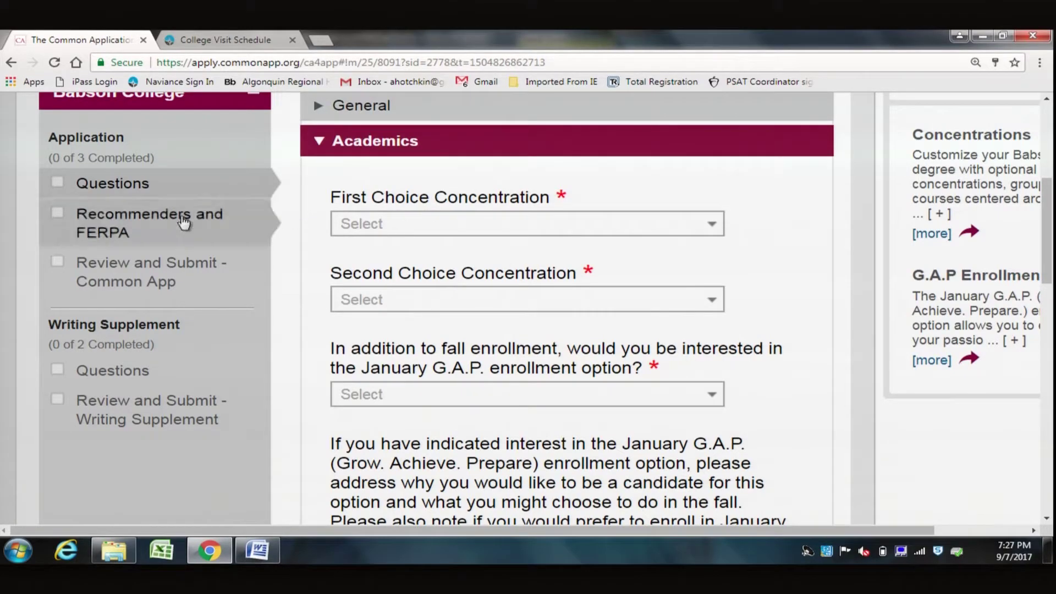
Open Babson College's Recommenders and FERPA section and review the Parent requirement for Early Decision applicants.
{"action": "left_click", "coordinate": [144, 223]}
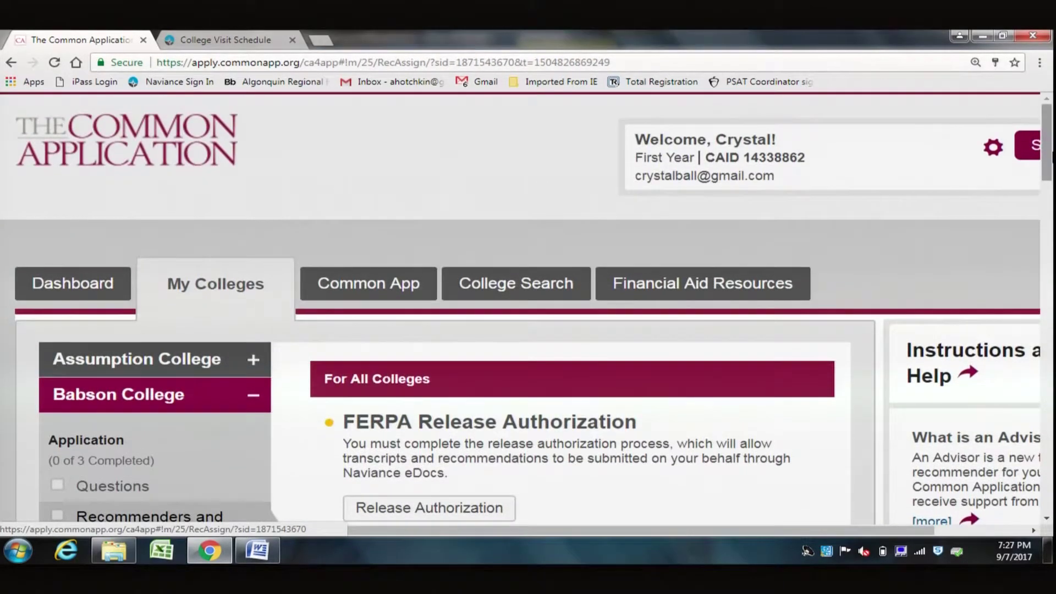
{"action": "scroll", "coordinate": [1049, 269], "scroll_direction": "down", "scroll_amount": 8}
{"action": "left_click_drag", "start_coordinate": [1048, 269], "coordinate": [1041, 363]}
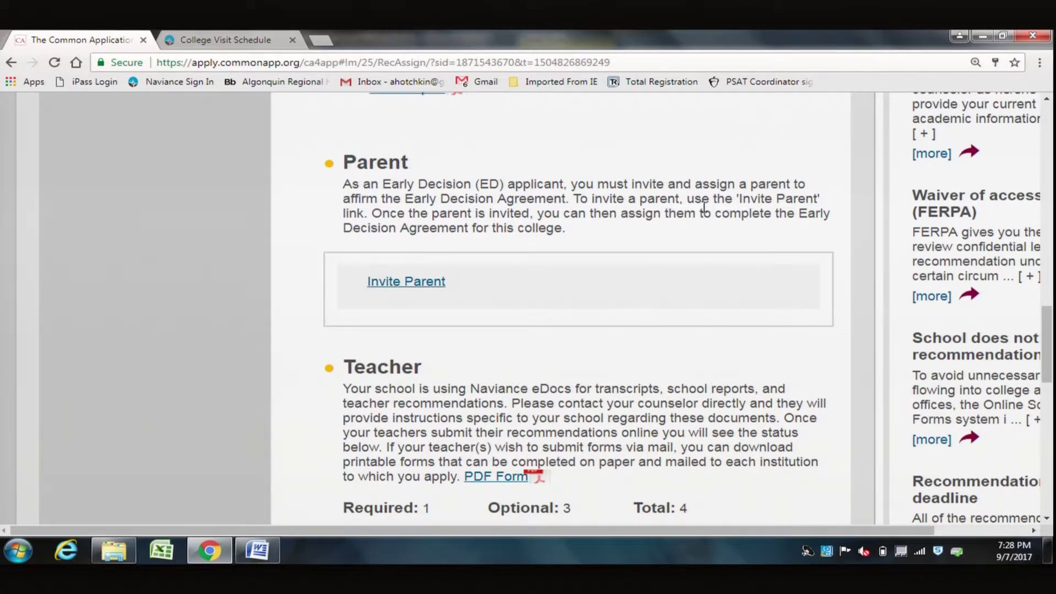
Try to invite a parent, acknowledging the FERPA explanation and authorizing schools to release the requested records.
{"action": "left_click", "coordinate": [424, 283]}
{"action": "scroll", "coordinate": [423, 278], "scroll_direction": "down", "scroll_amount": 5}
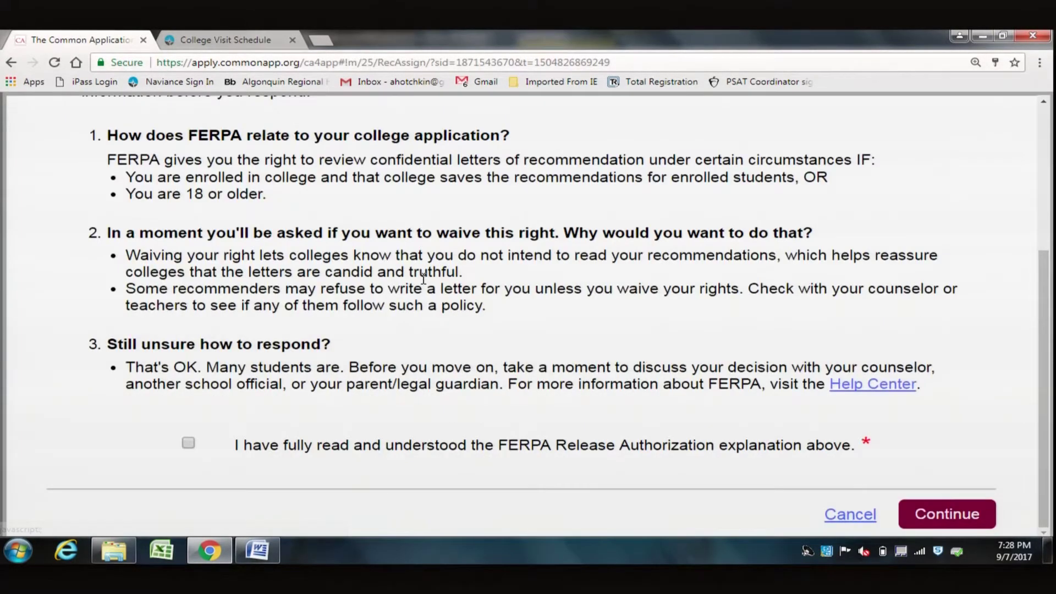
{"action": "left_click", "coordinate": [188, 443]}
{"action": "left_click", "coordinate": [920, 515]}
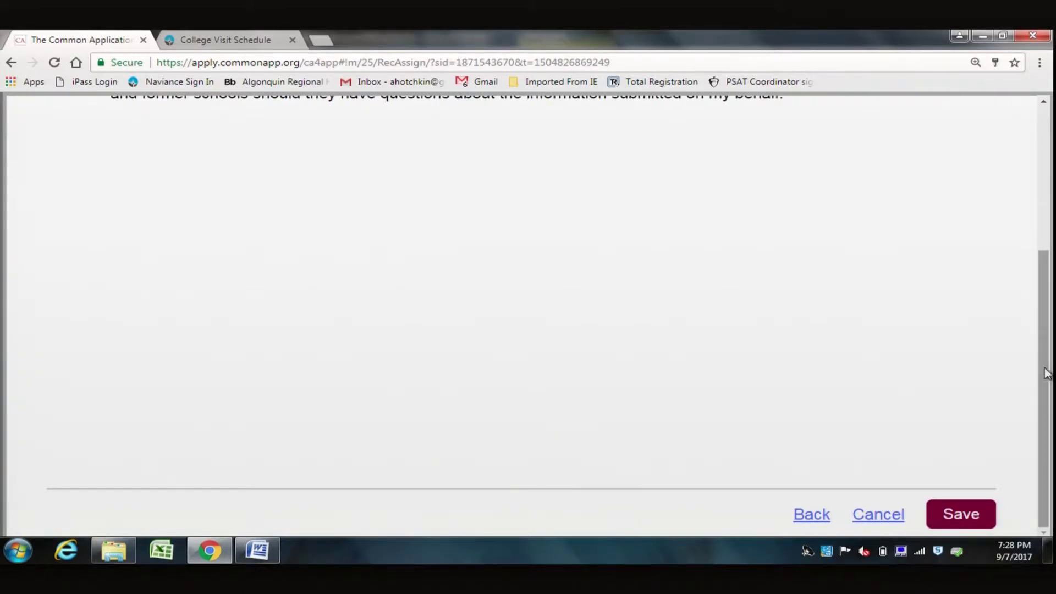
{"action": "left_click_drag", "start_coordinate": [1046, 384], "coordinate": [1045, 310]}
{"action": "left_click", "coordinate": [92, 174]}
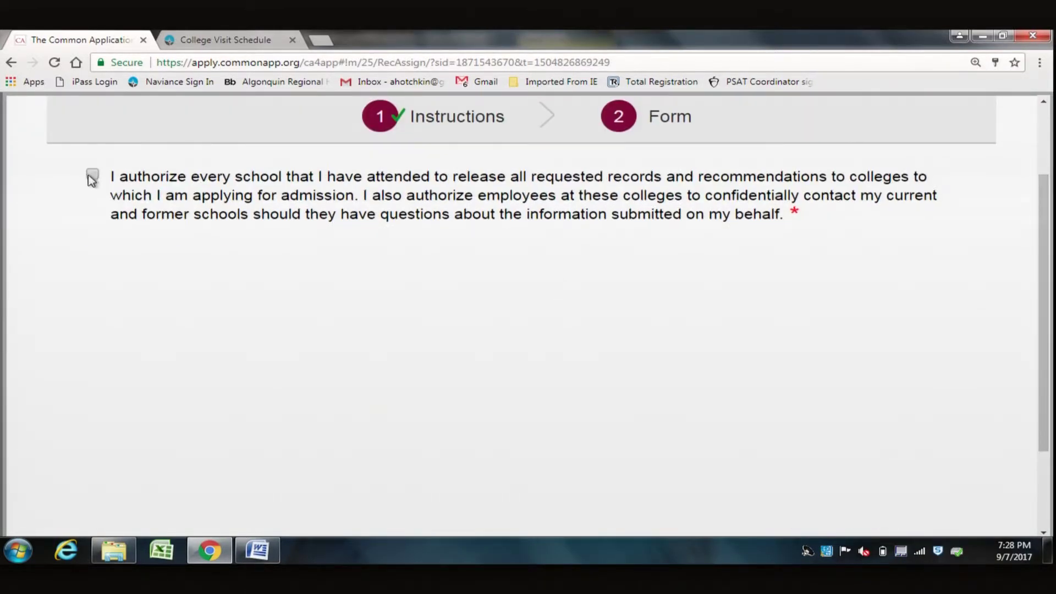
{"action": "left_click_drag", "start_coordinate": [1046, 374], "coordinate": [1049, 460]}
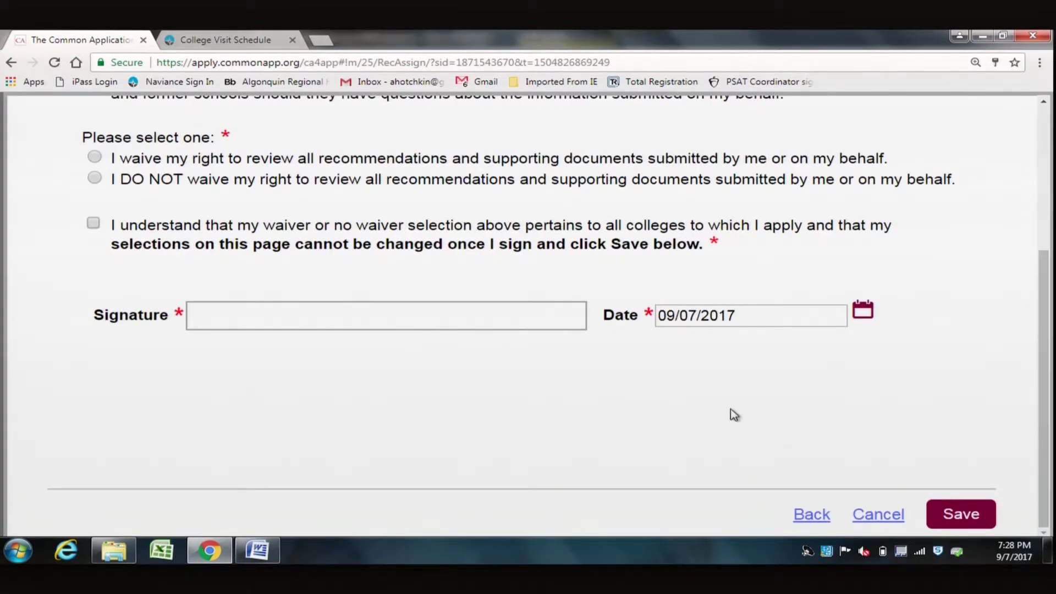
{"action": "left_click", "coordinate": [819, 517]}
{"action": "left_click", "coordinate": [830, 514]}
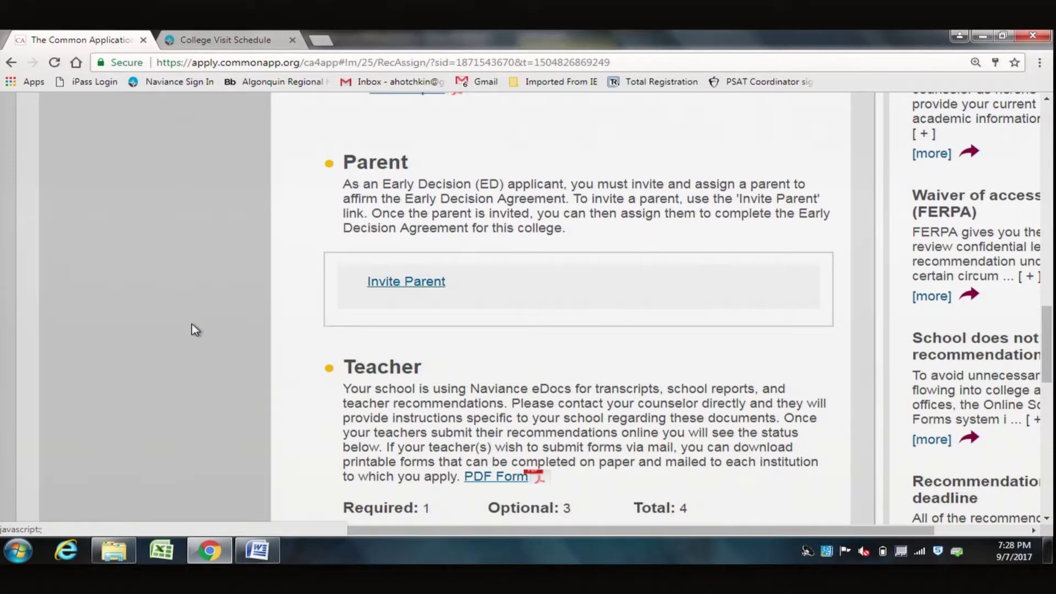
Open the Questions of Babson College's Writing Supplement and read the essay or video prompt.
{"action": "scroll", "coordinate": [191, 330], "scroll_direction": "up", "scroll_amount": 6}
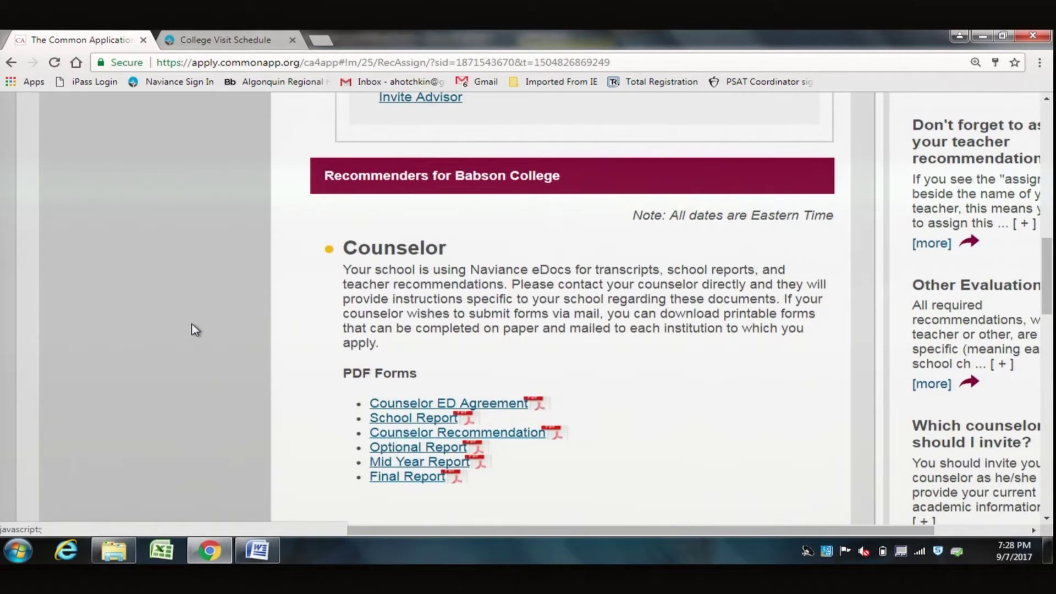
{"action": "scroll", "coordinate": [193, 330], "scroll_direction": "up", "scroll_amount": 12}
{"action": "scroll", "coordinate": [194, 330], "scroll_direction": "down", "scroll_amount": 5}
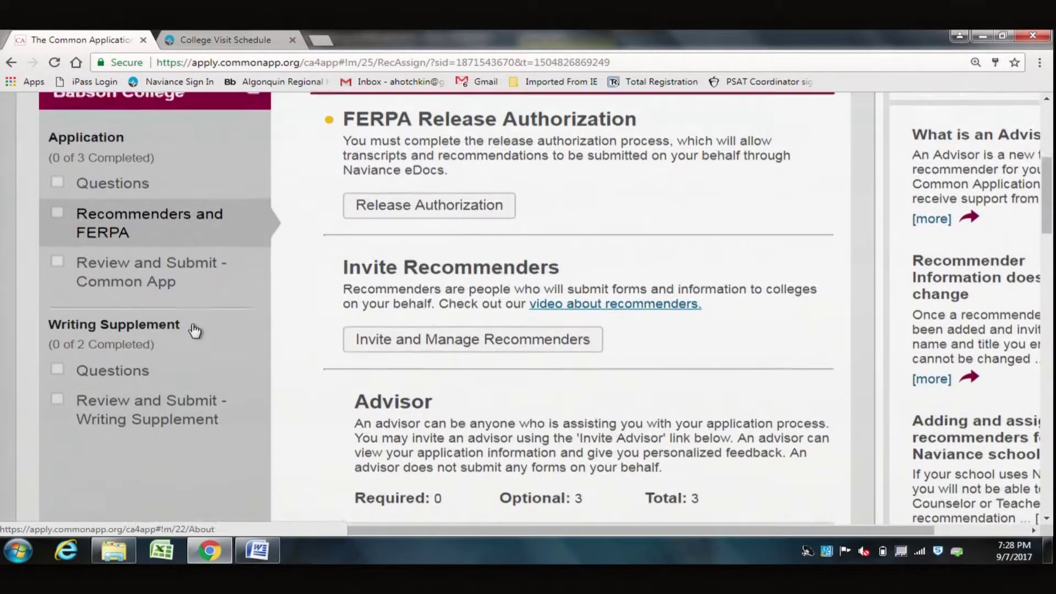
{"action": "left_click", "coordinate": [136, 377]}
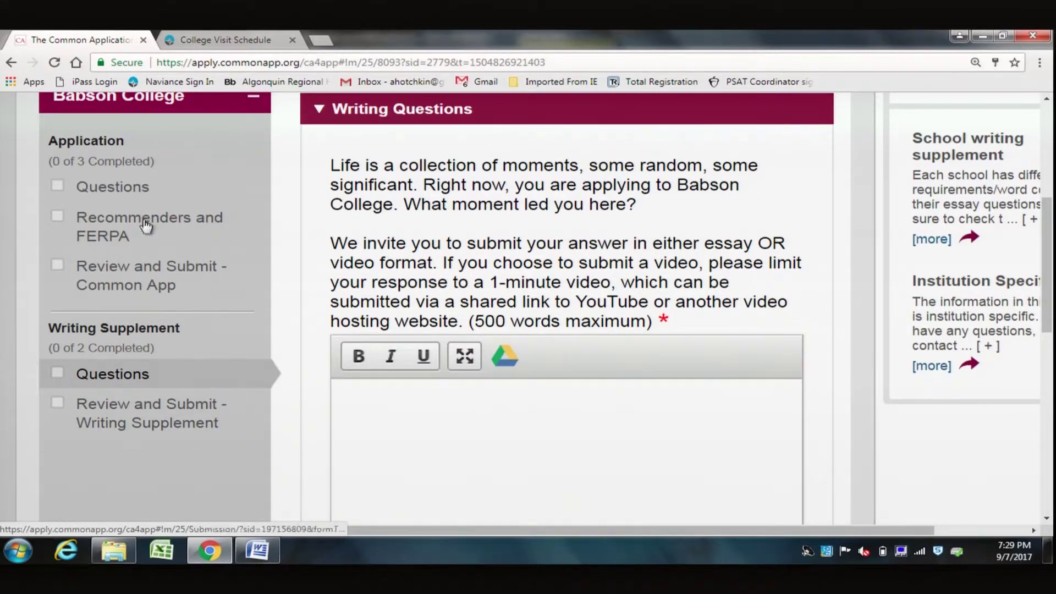
Return to Babson College's application Questions and look over the General section.
{"action": "left_click", "coordinate": [133, 186]}
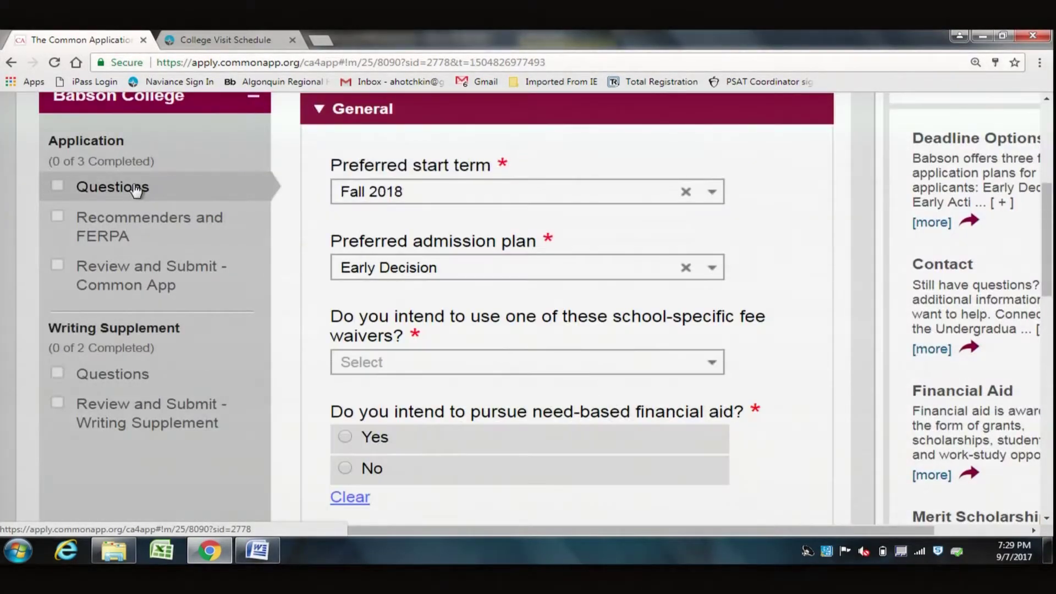
{"action": "left_click_drag", "start_coordinate": [1050, 188], "coordinate": [1051, 196]}
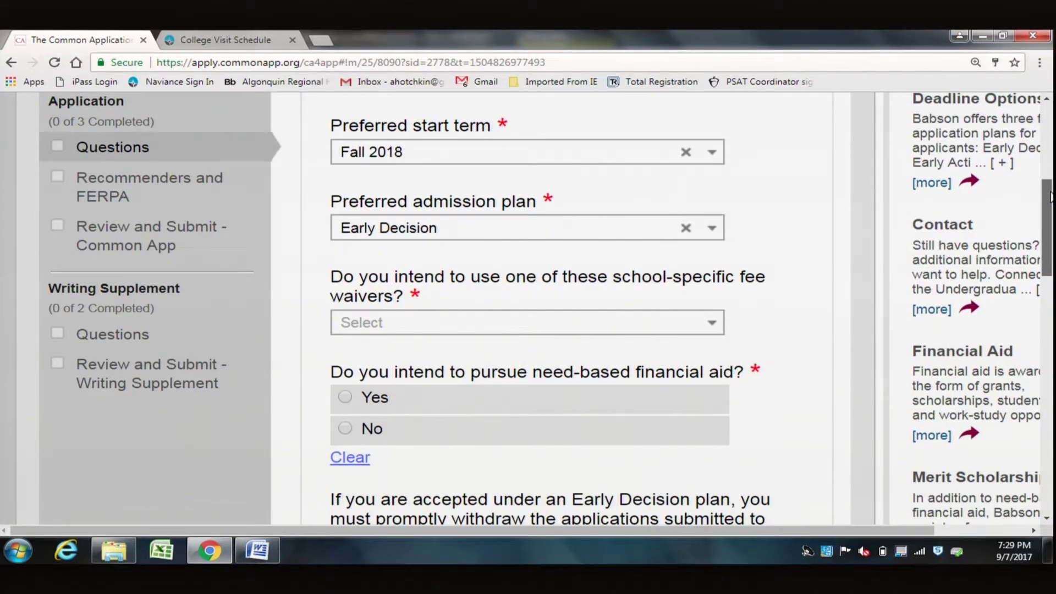
{"action": "mouse_move", "coordinate": [1050, 196]}
{"action": "left_mouse_down"}
{"action": "mouse_move", "coordinate": [1049, 223]}
{"action": "mouse_move", "coordinate": [1046, 168]}
{"action": "mouse_move", "coordinate": [1045, 179]}
{"action": "left_mouse_up"}
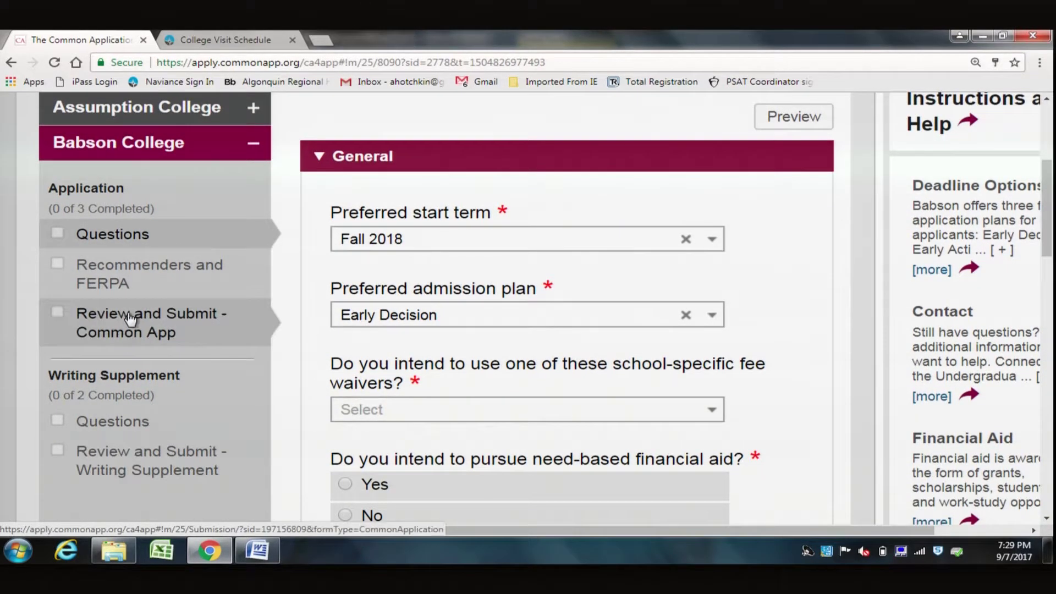
Open Review and Submit - Writing Supplement for Babson College and read the items required before submission.
{"action": "left_click", "coordinate": [141, 449]}
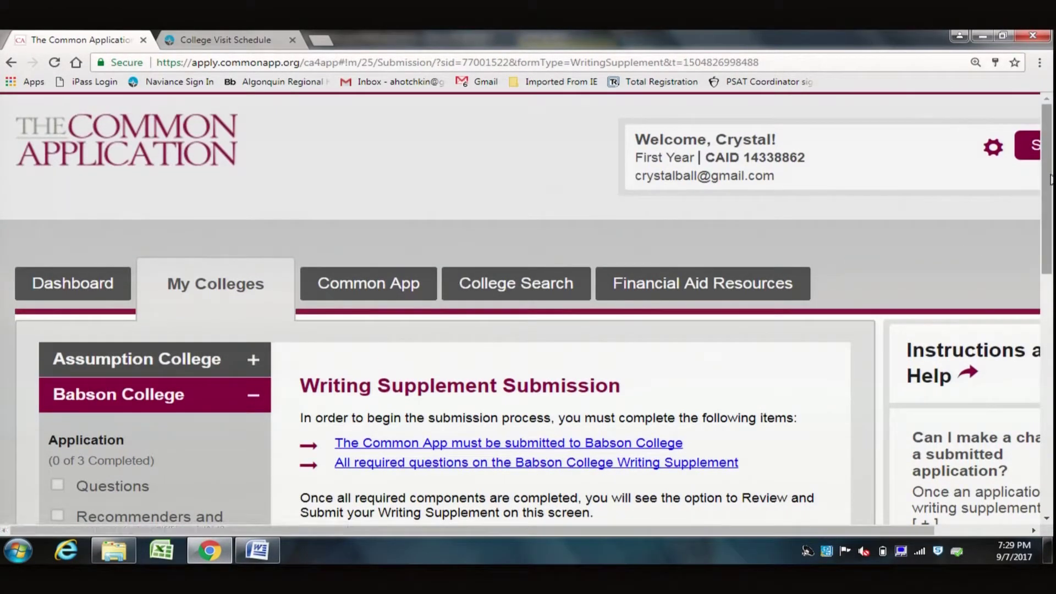
{"action": "scroll", "coordinate": [1018, 242], "scroll_direction": "down", "scroll_amount": 1}
{"action": "scroll", "coordinate": [528, 308], "scroll_direction": "down", "scroll_amount": 2}
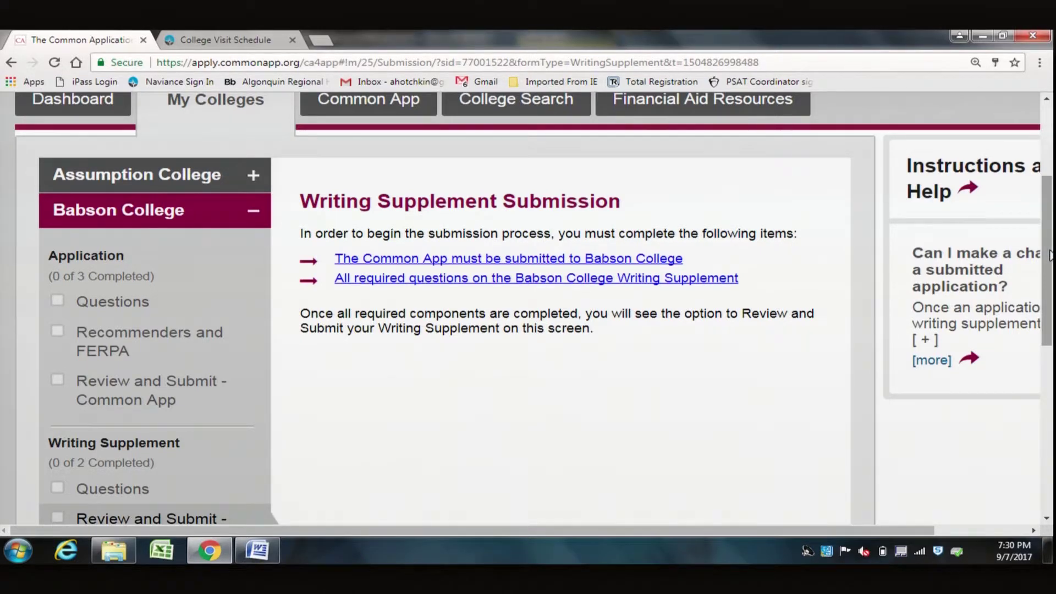
{"action": "left_click_drag", "start_coordinate": [1050, 255], "coordinate": [1050, 249]}
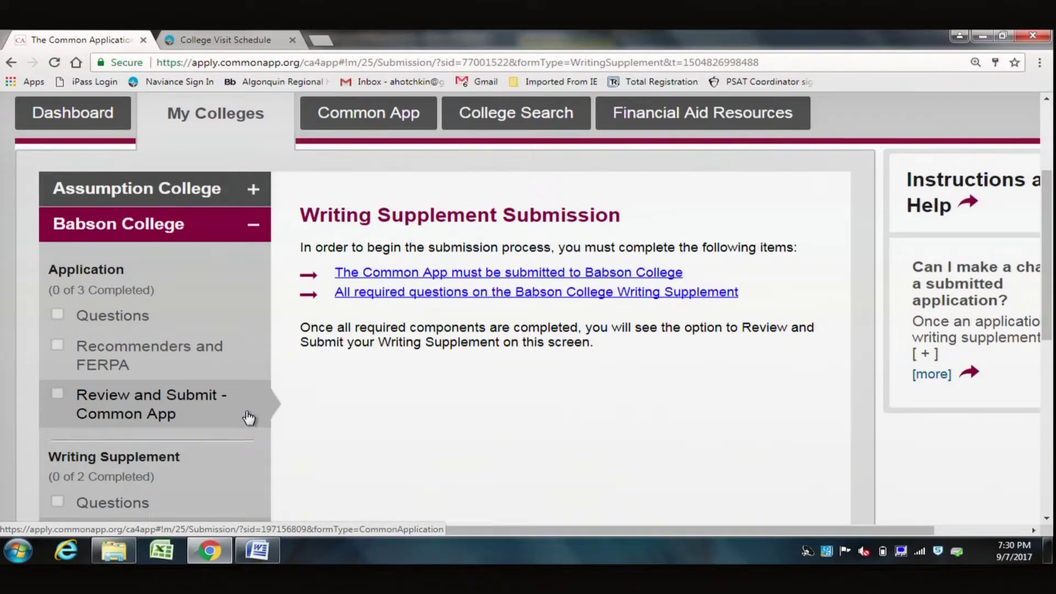
Open the Dashboard and check Assumption College's application status in the My Colleges list.
{"action": "left_click", "coordinate": [104, 128]}
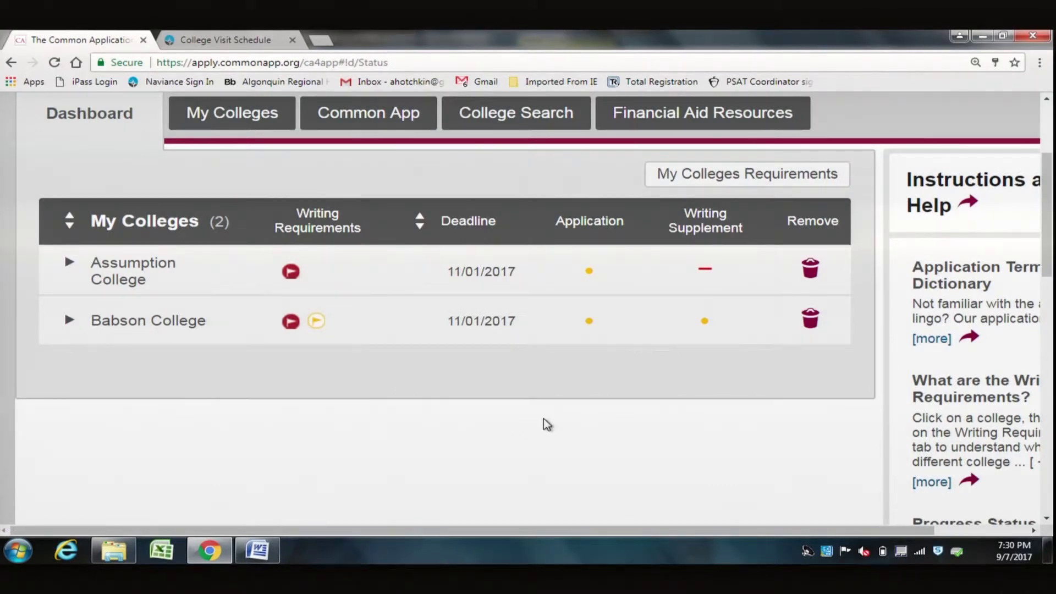
{"action": "mouse_move", "coordinate": [588, 274]}
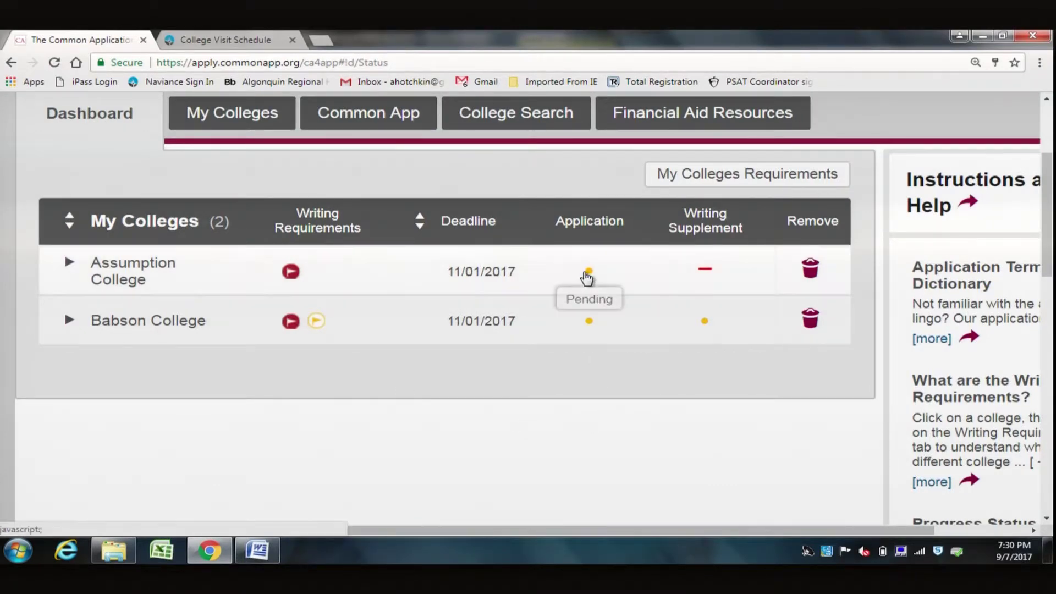